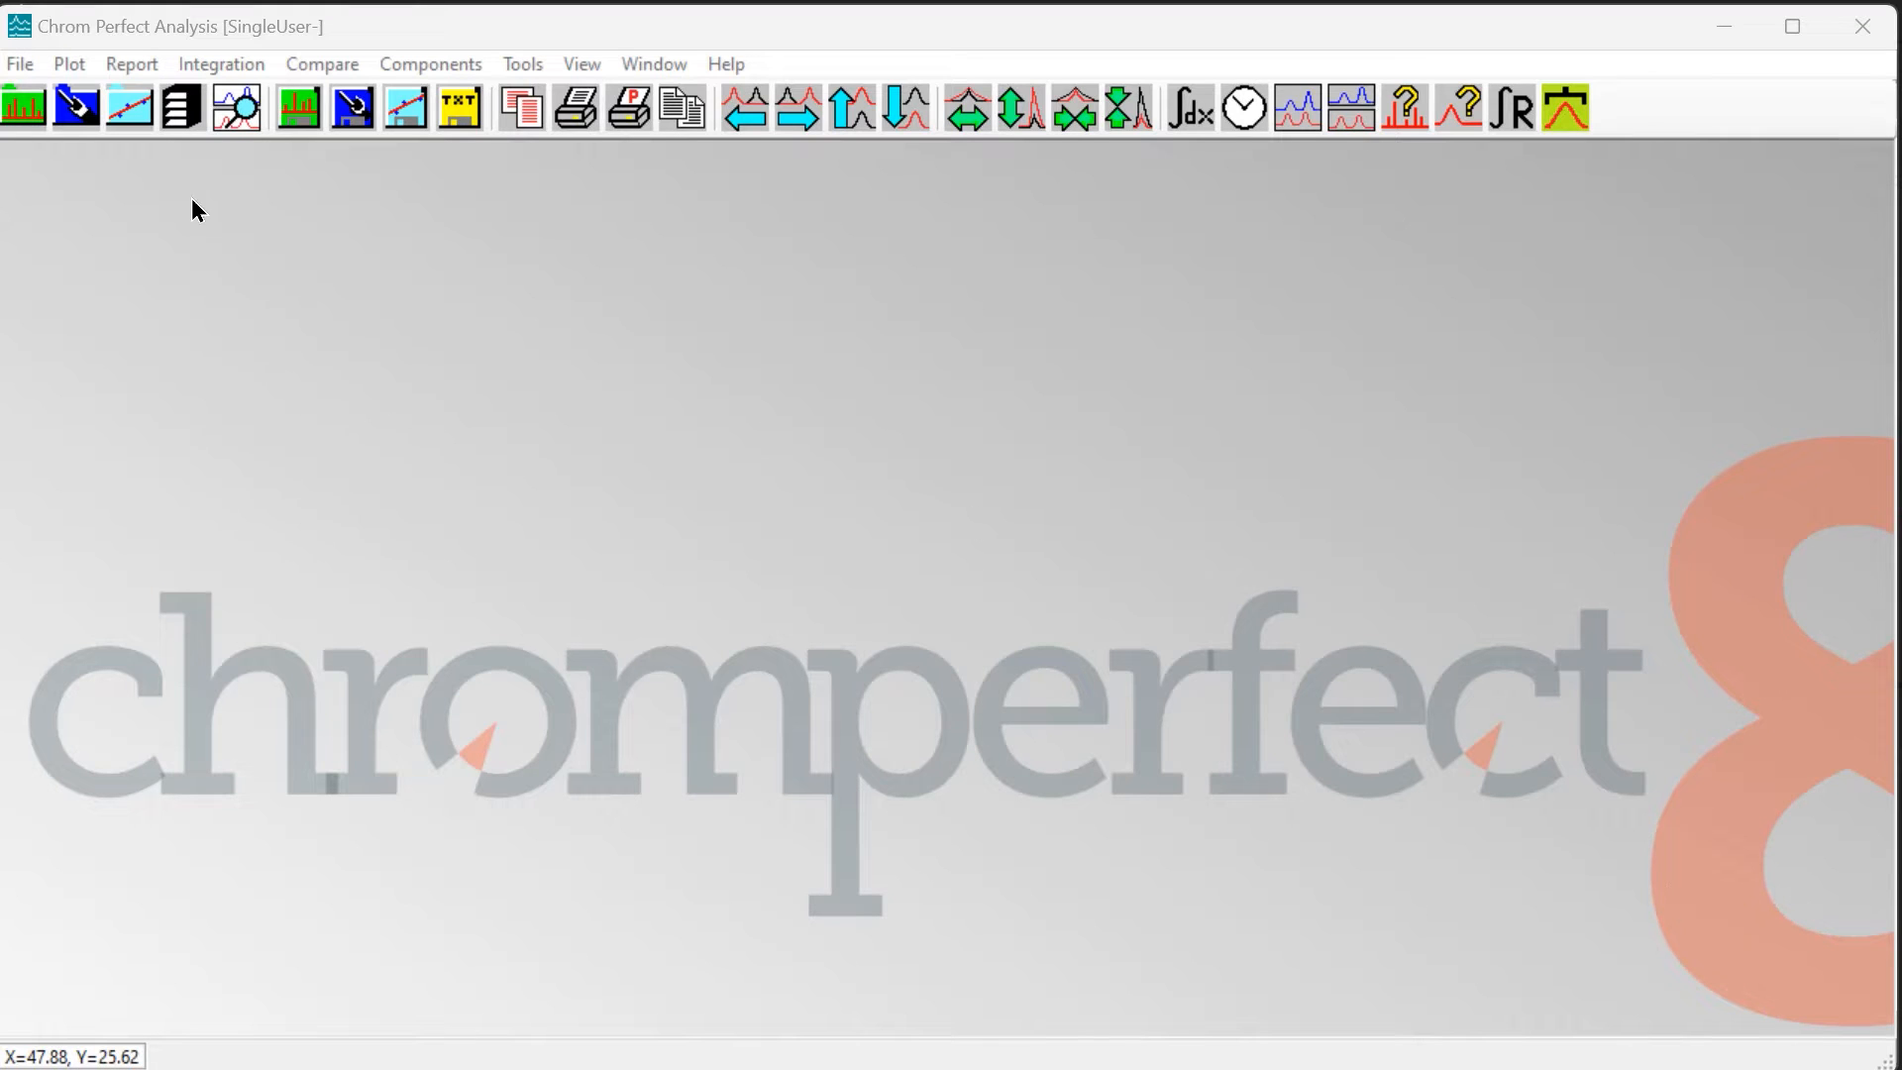
# - Open the raw data file Amino.1 from the SampleData folder
pyautogui.click(23, 113)
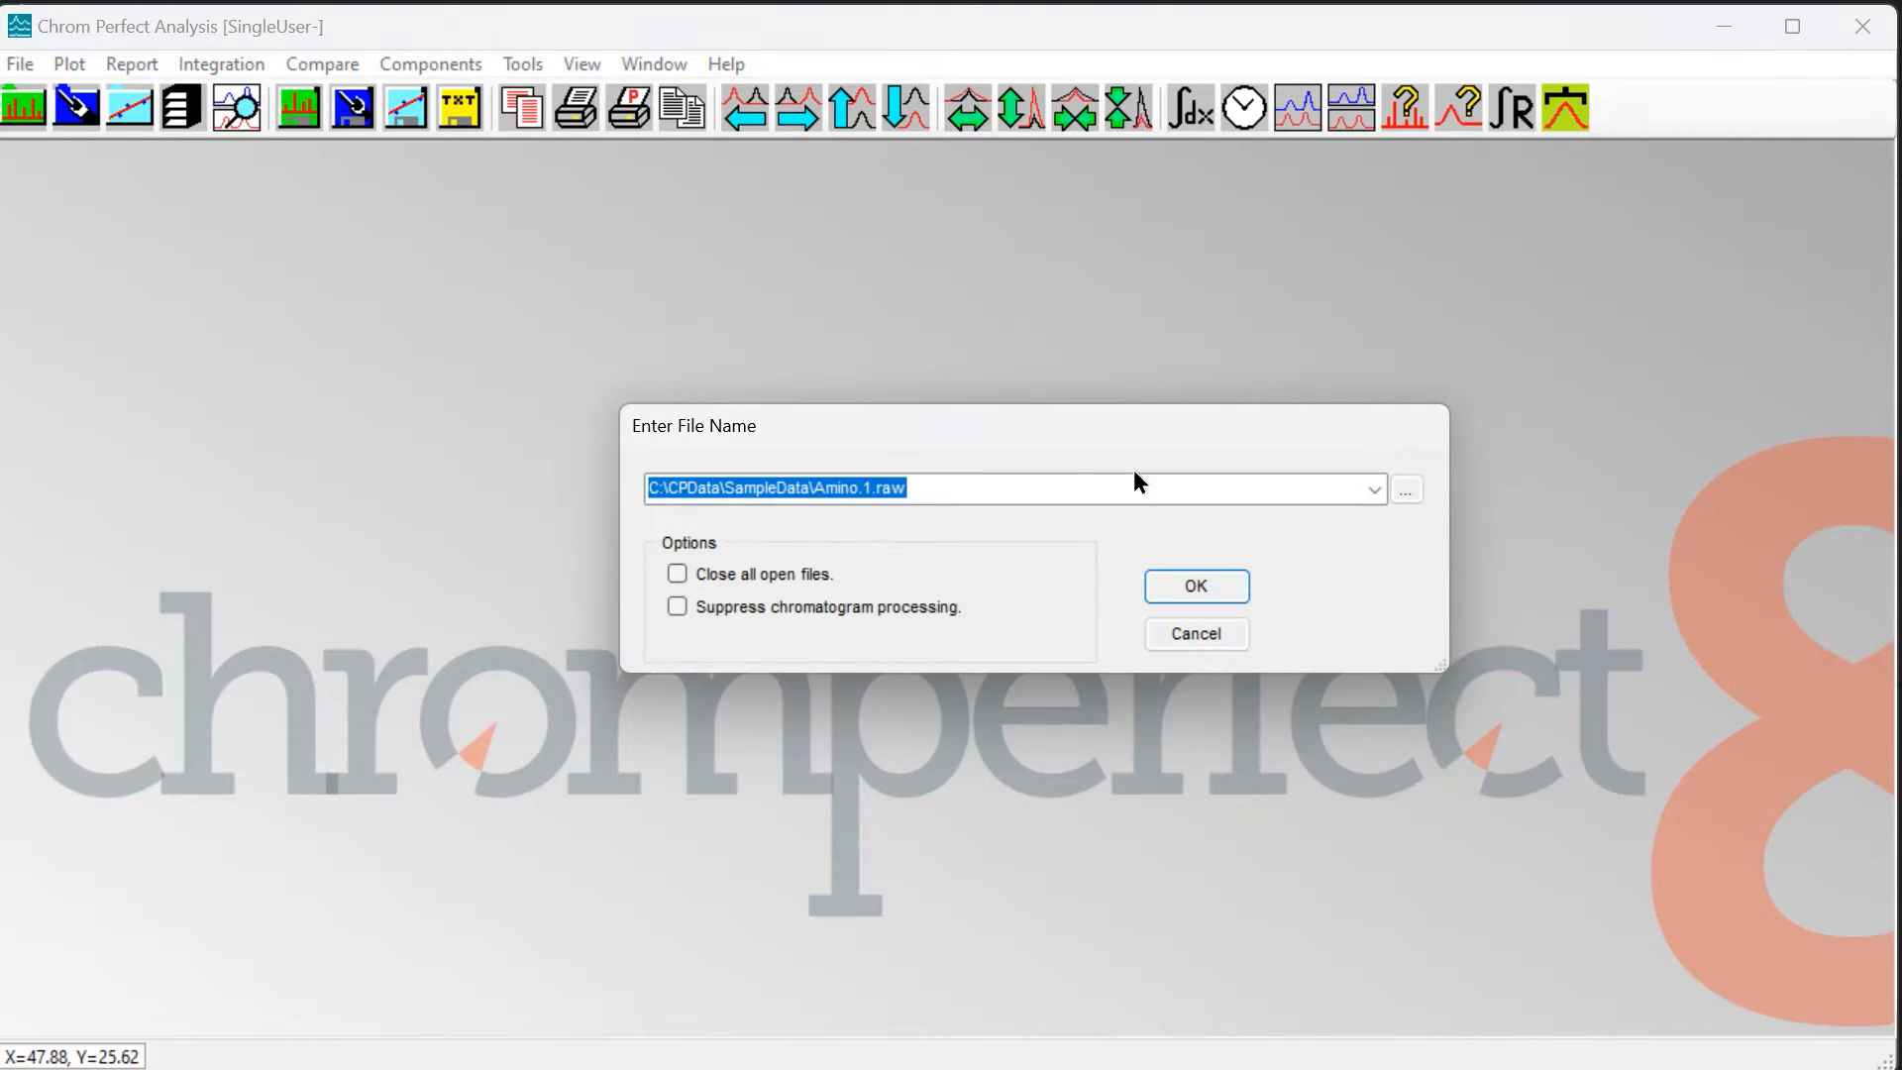
pyautogui.click(1405, 491)
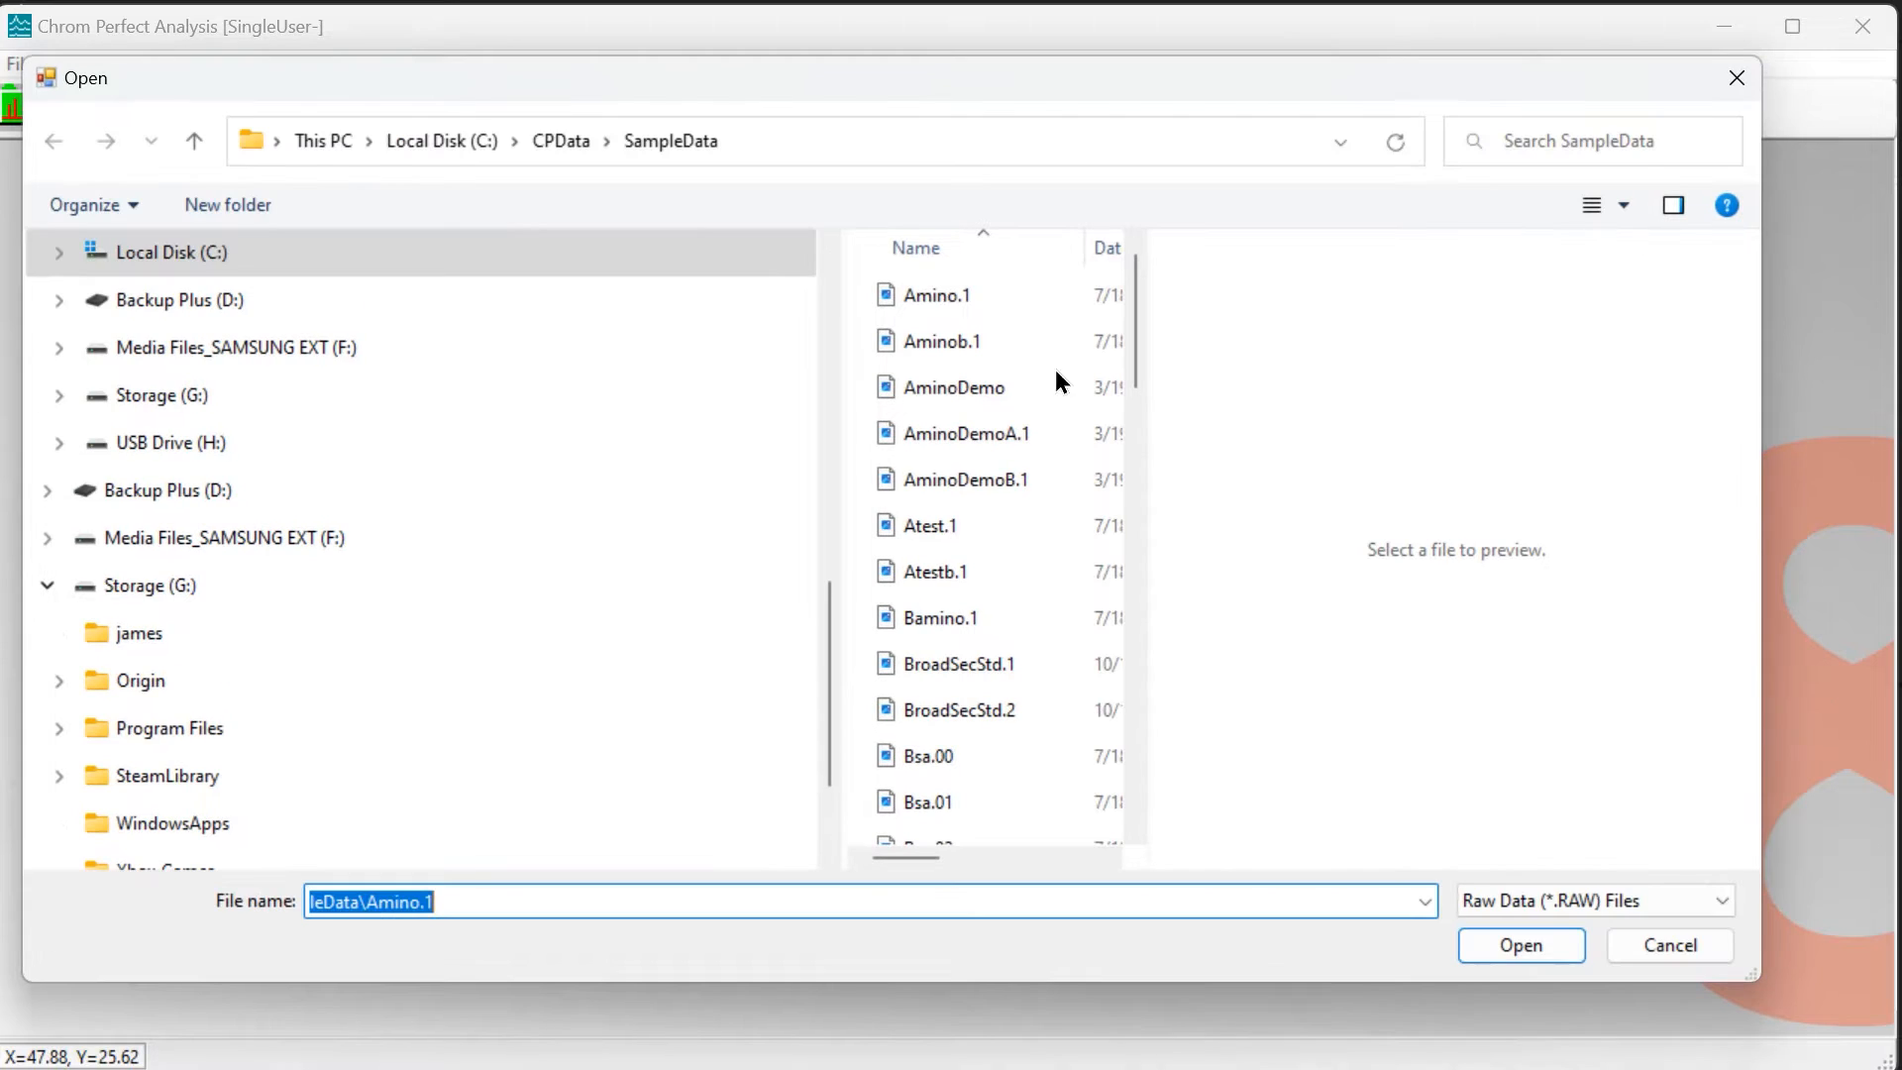
pyautogui.click(954, 308)
pyautogui.click(1521, 945)
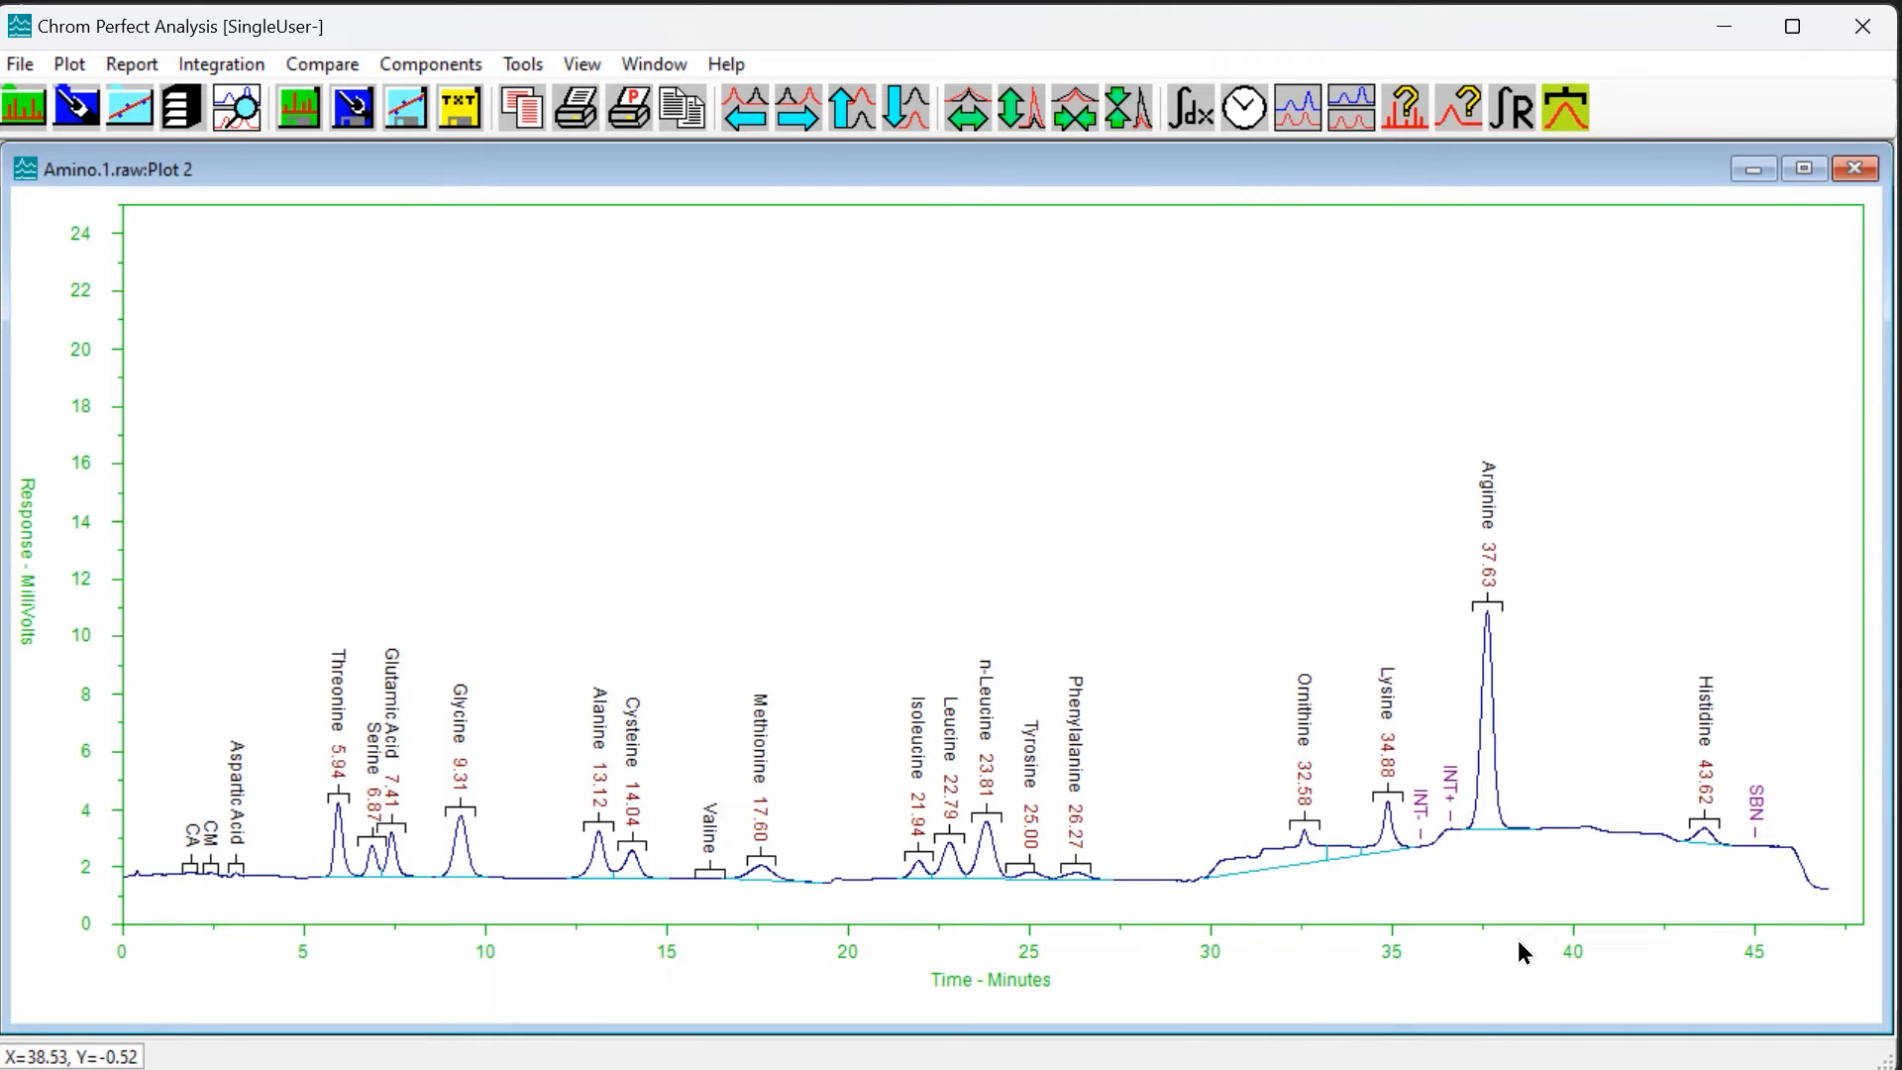
# - Manually move the start of the Ornithine peak to about 32.2 minutes, just before the peak rises
pyautogui.click(245, 65)
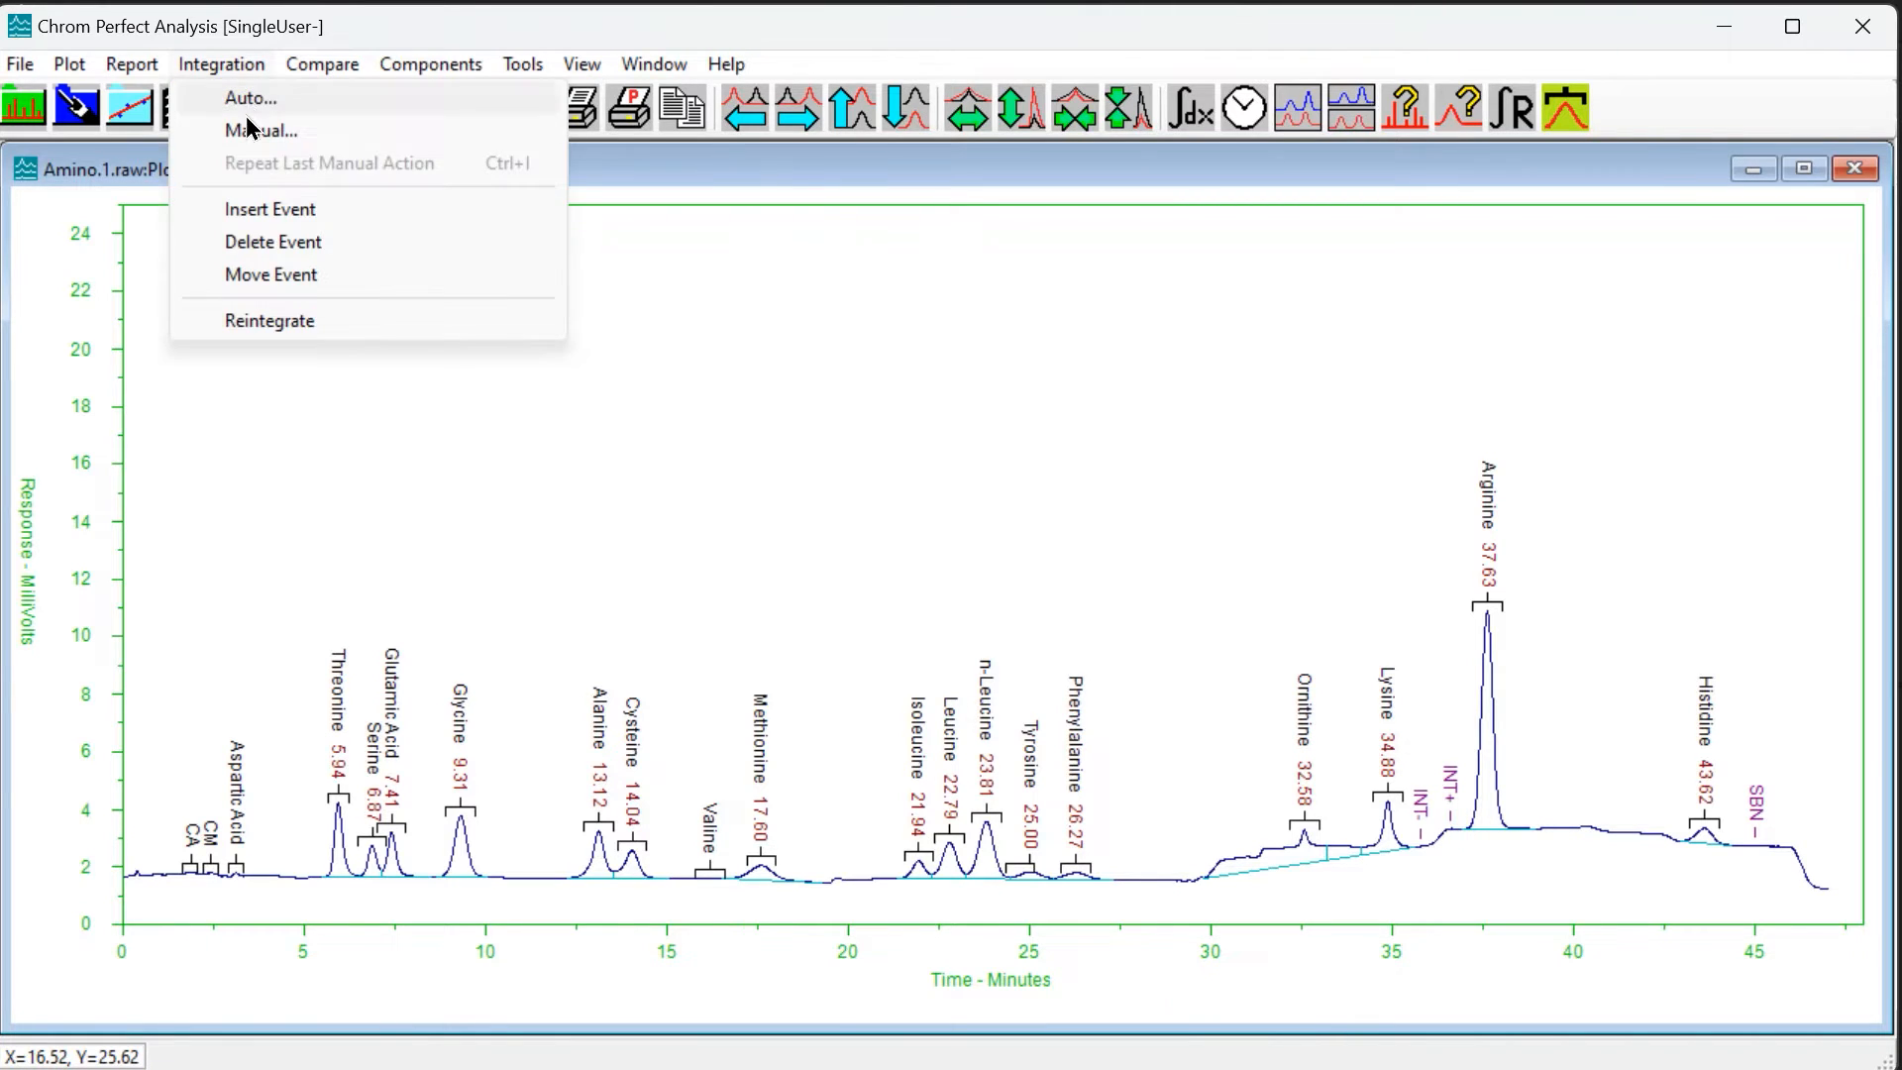
pyautogui.click(250, 130)
pyautogui.click(947, 397)
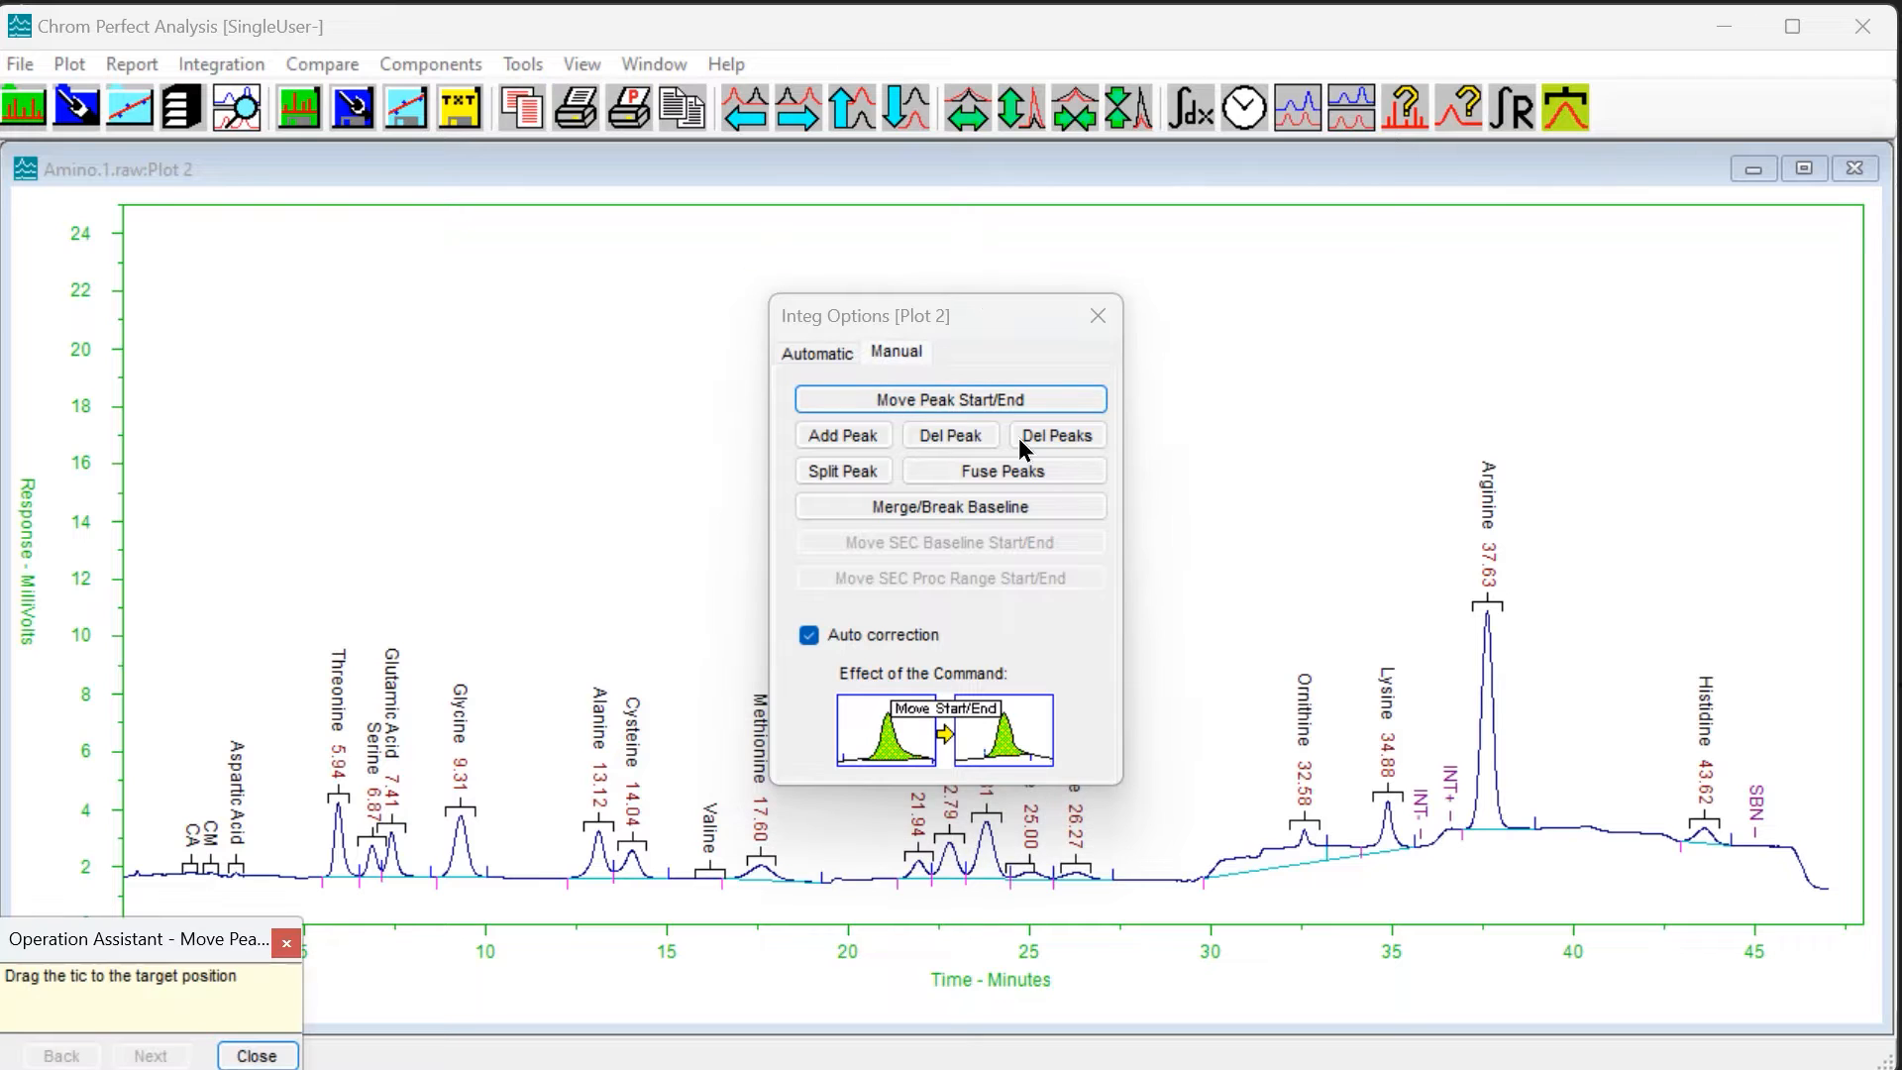
pyautogui.moveTo(1206, 878); pyautogui.dragTo(1291, 850)
pyautogui.rightClick(1291, 850)
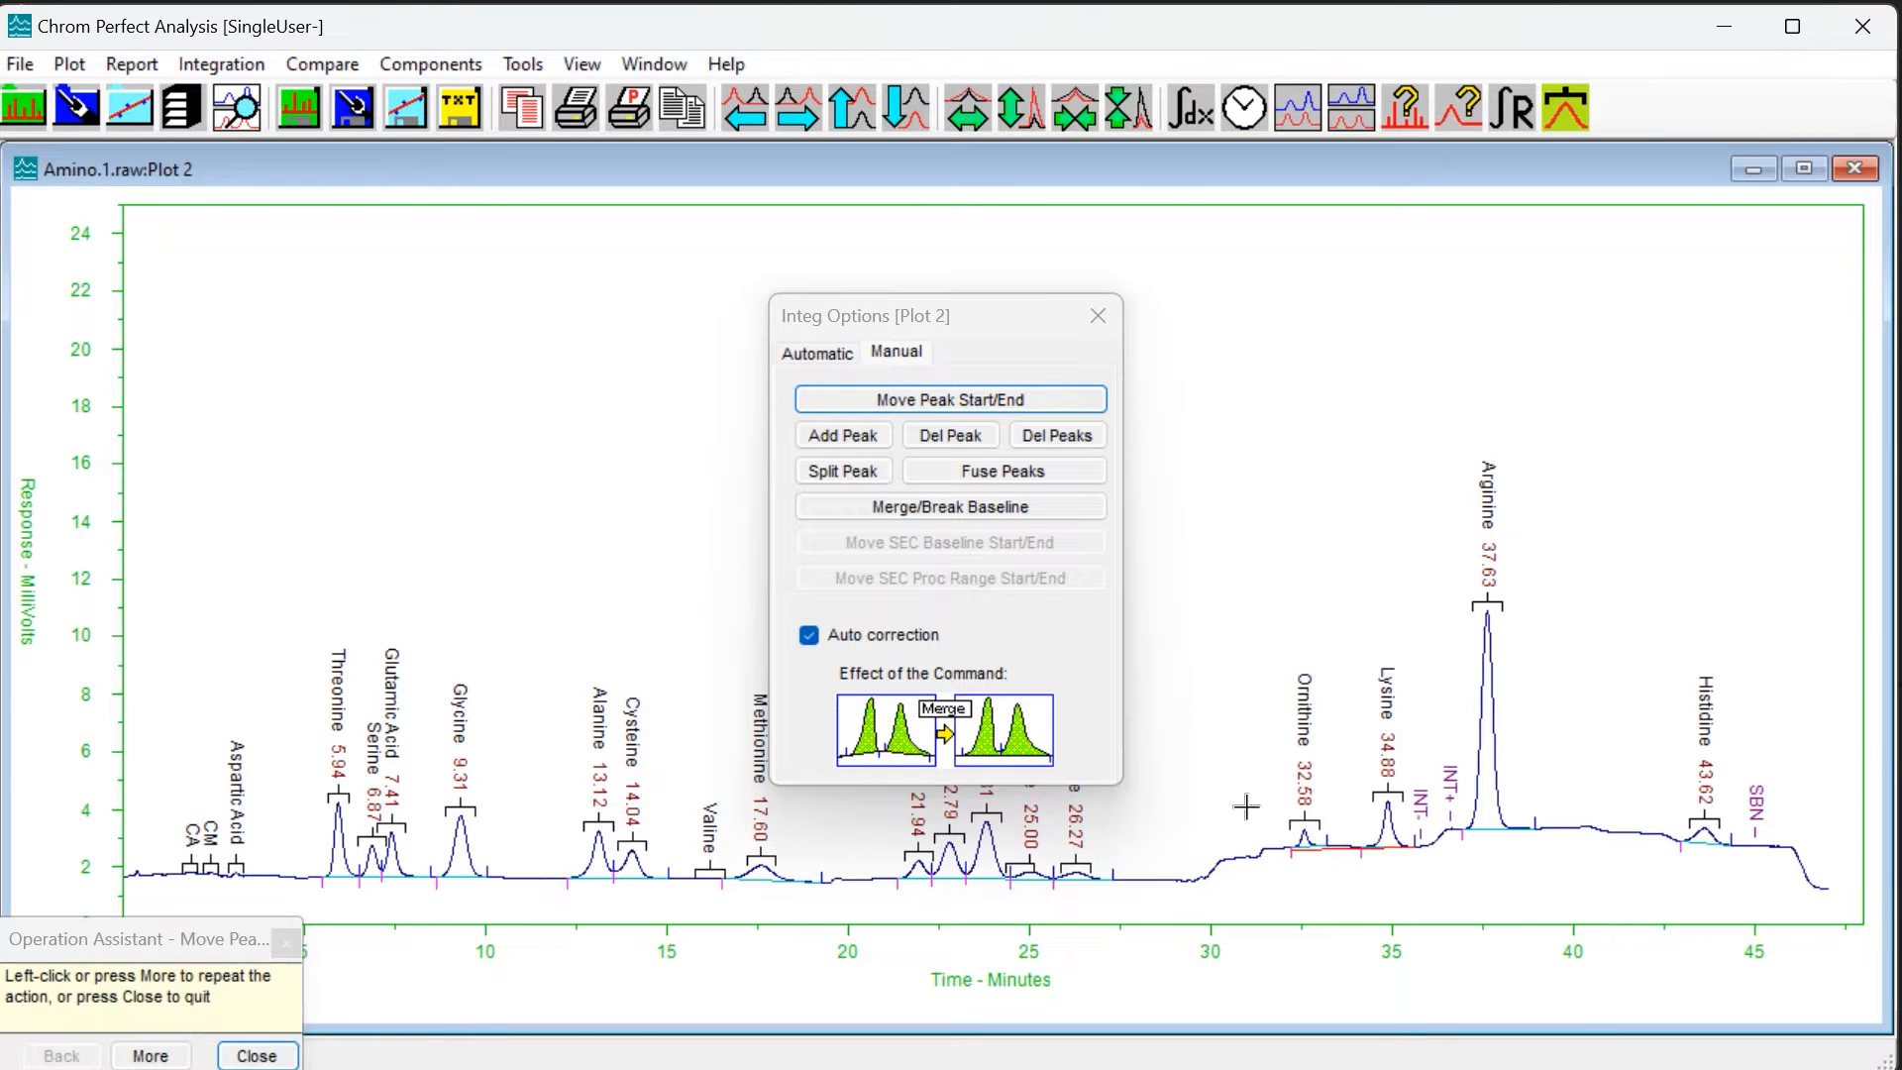
pyautogui.click(1098, 317)
pyautogui.click(260, 1055)
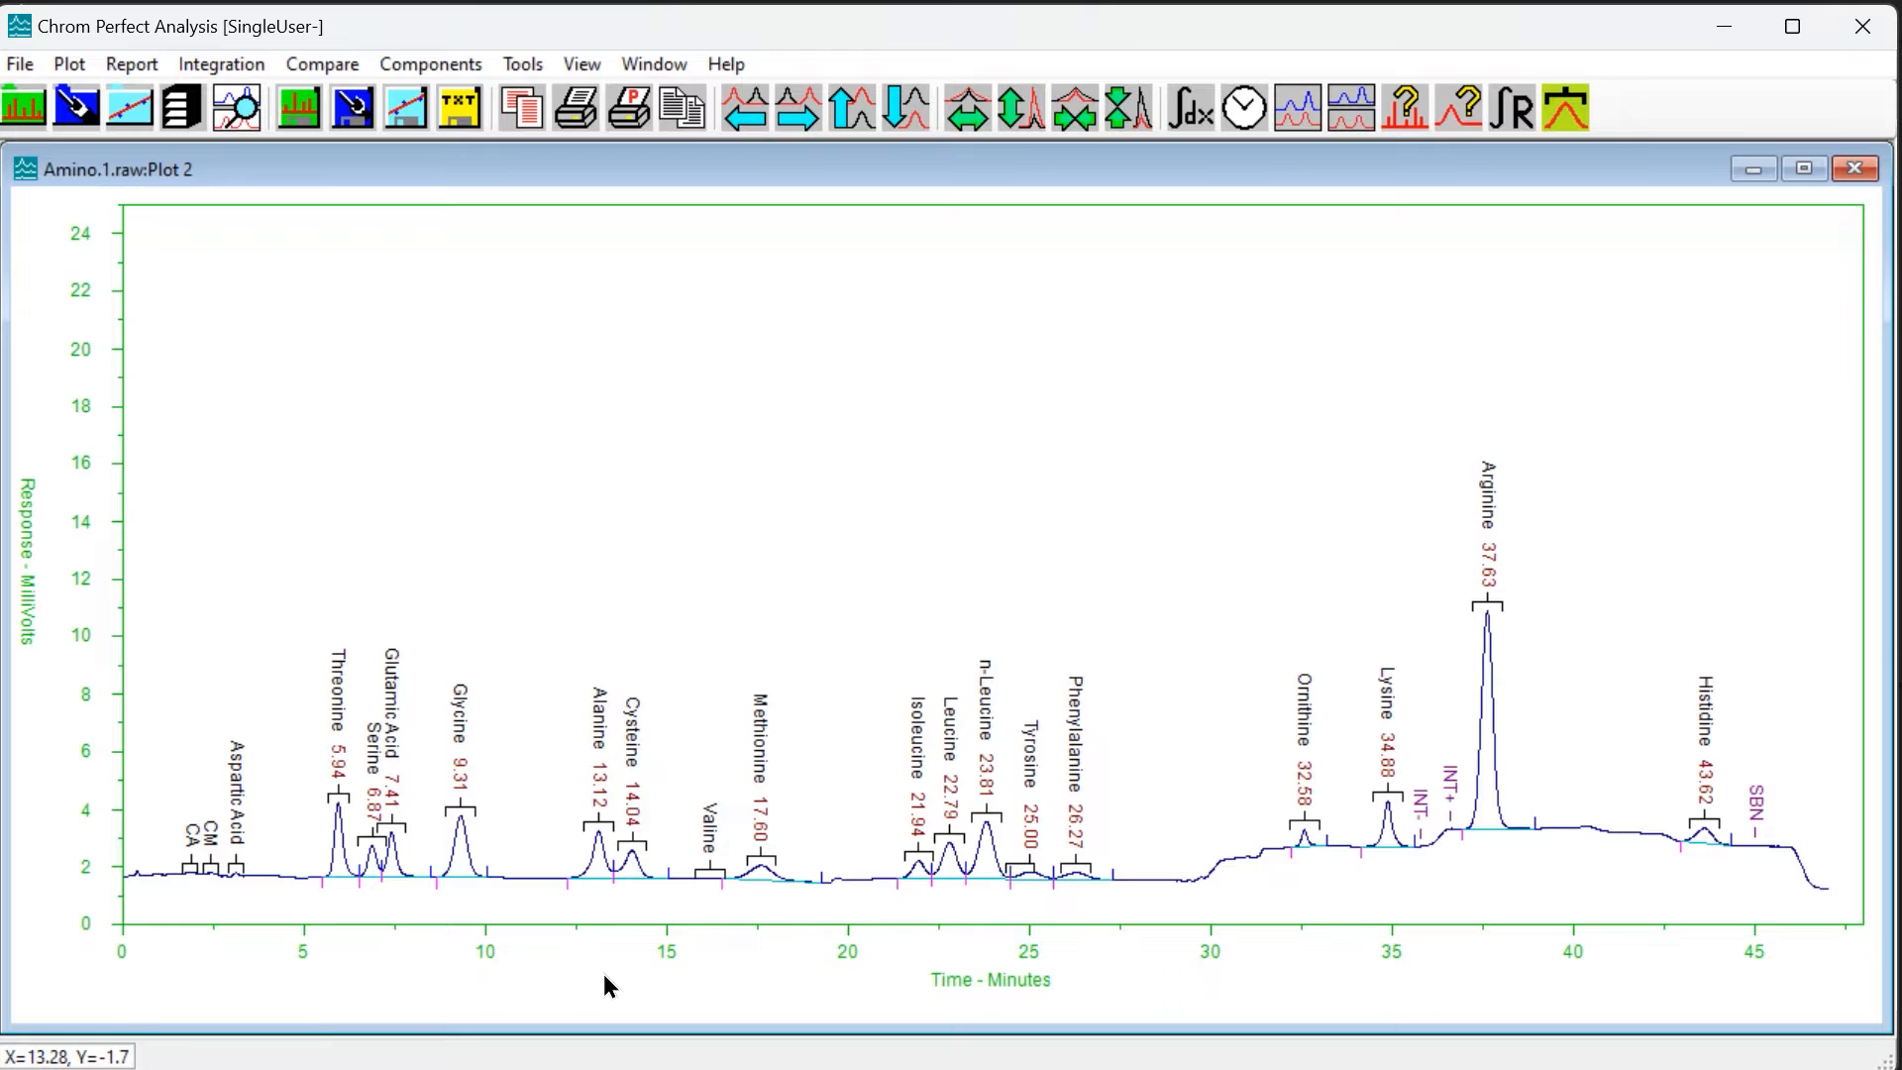
# - Close the plot and save its integration changes to the bound file Amino.1.bnd, overwriting the existing file
pyautogui.click(1856, 169)
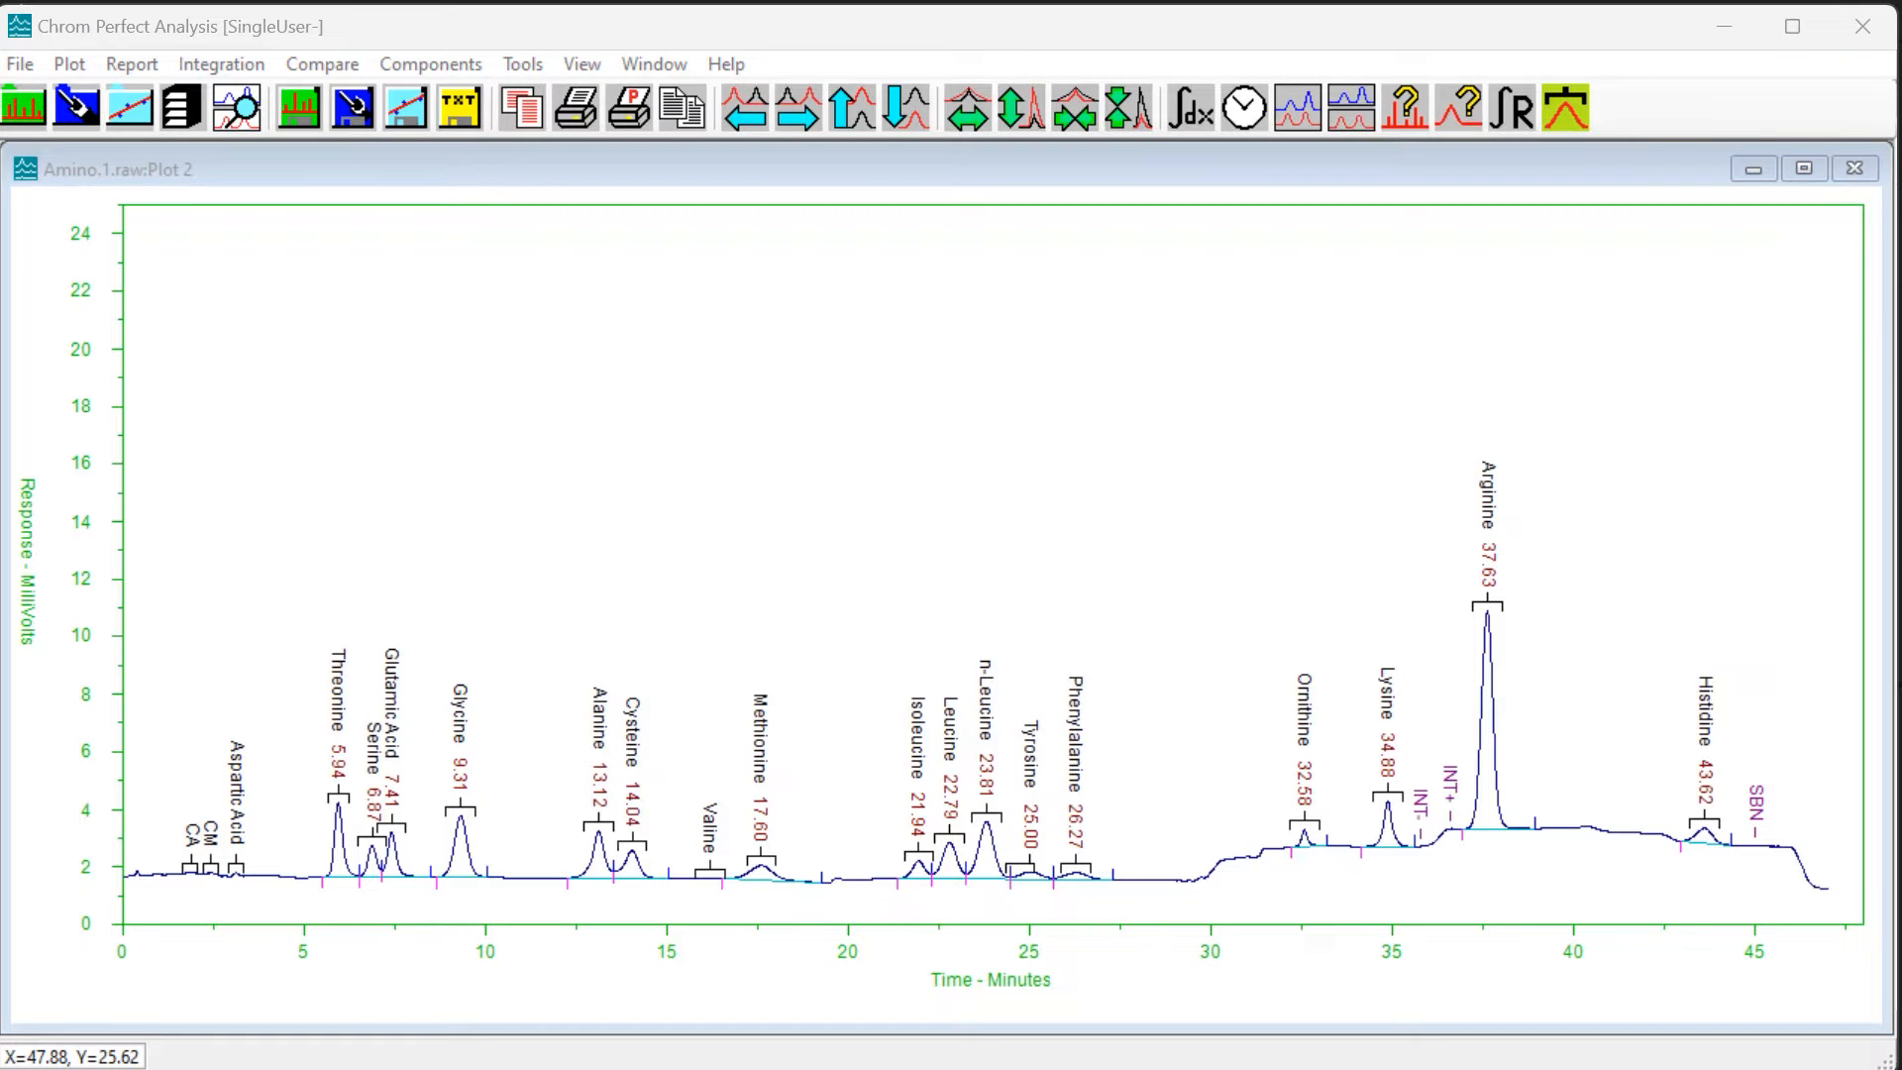
pyautogui.click(1095, 574)
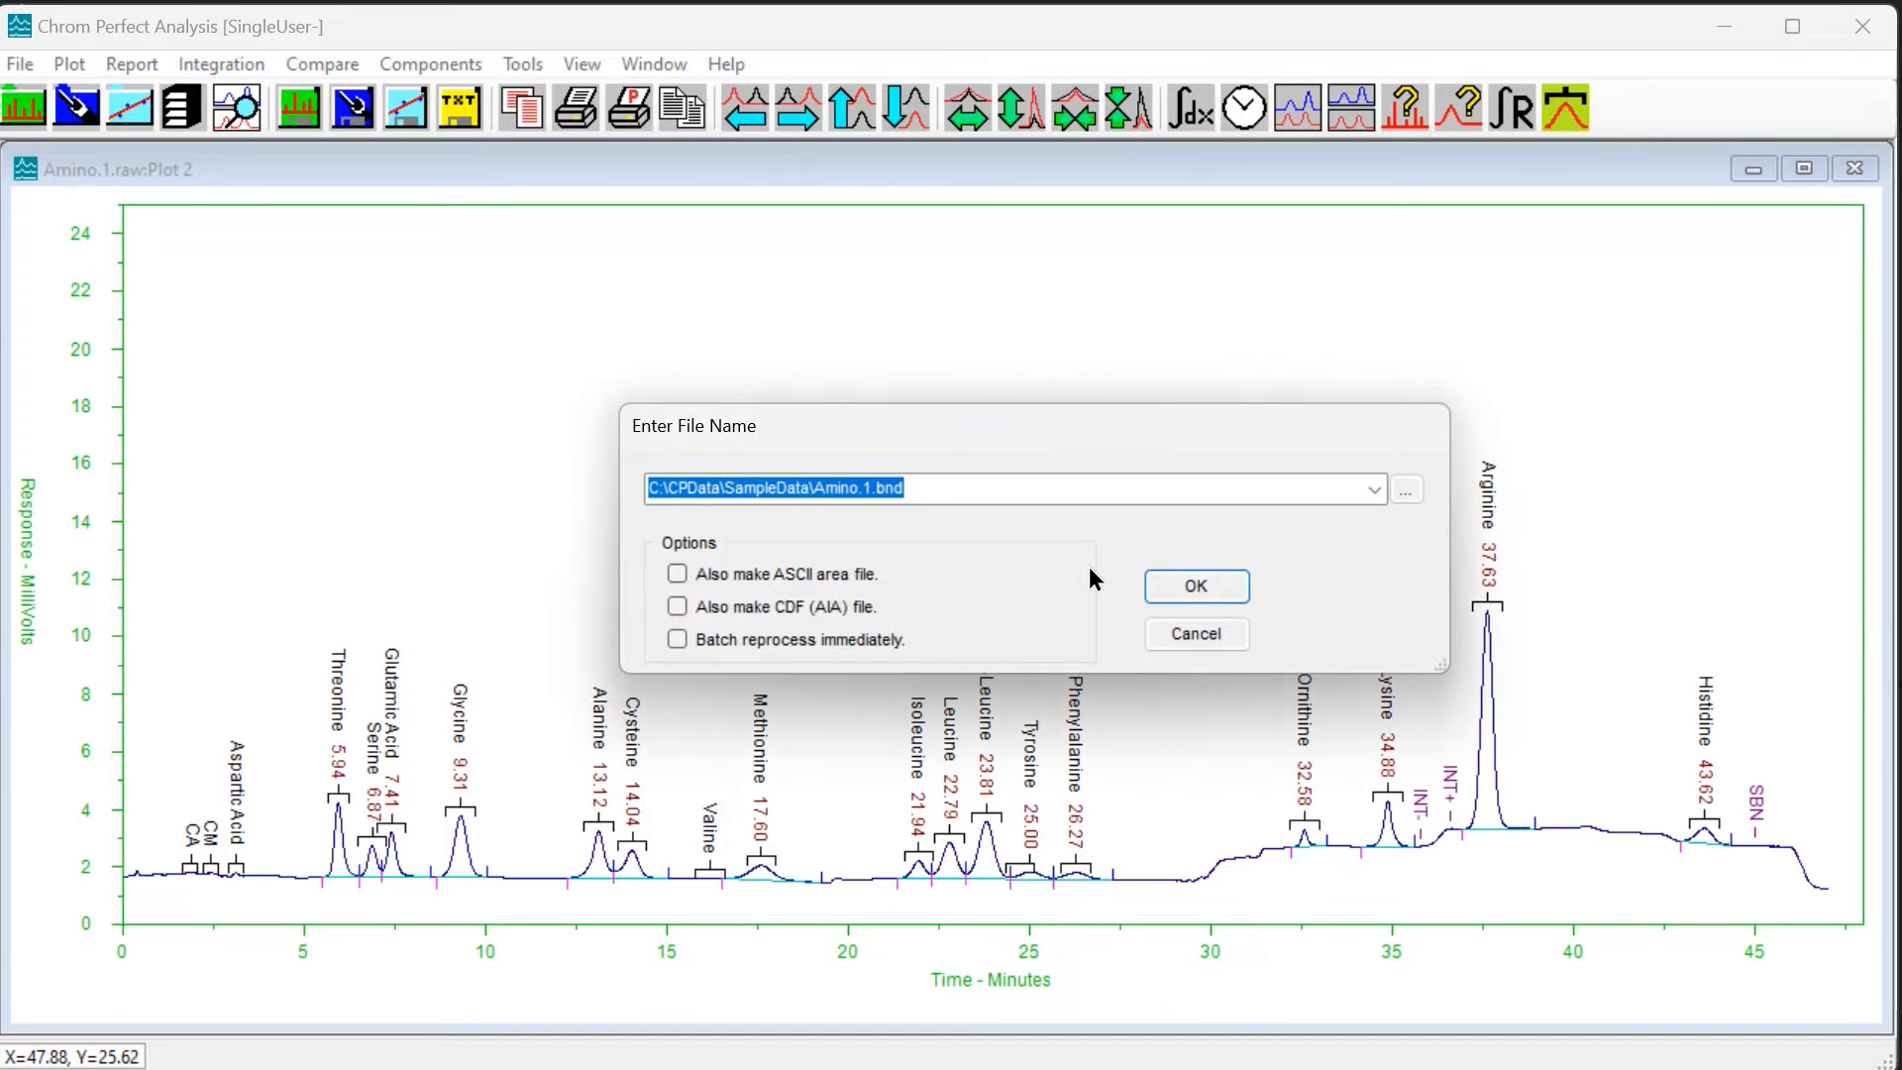
pyautogui.click(1198, 584)
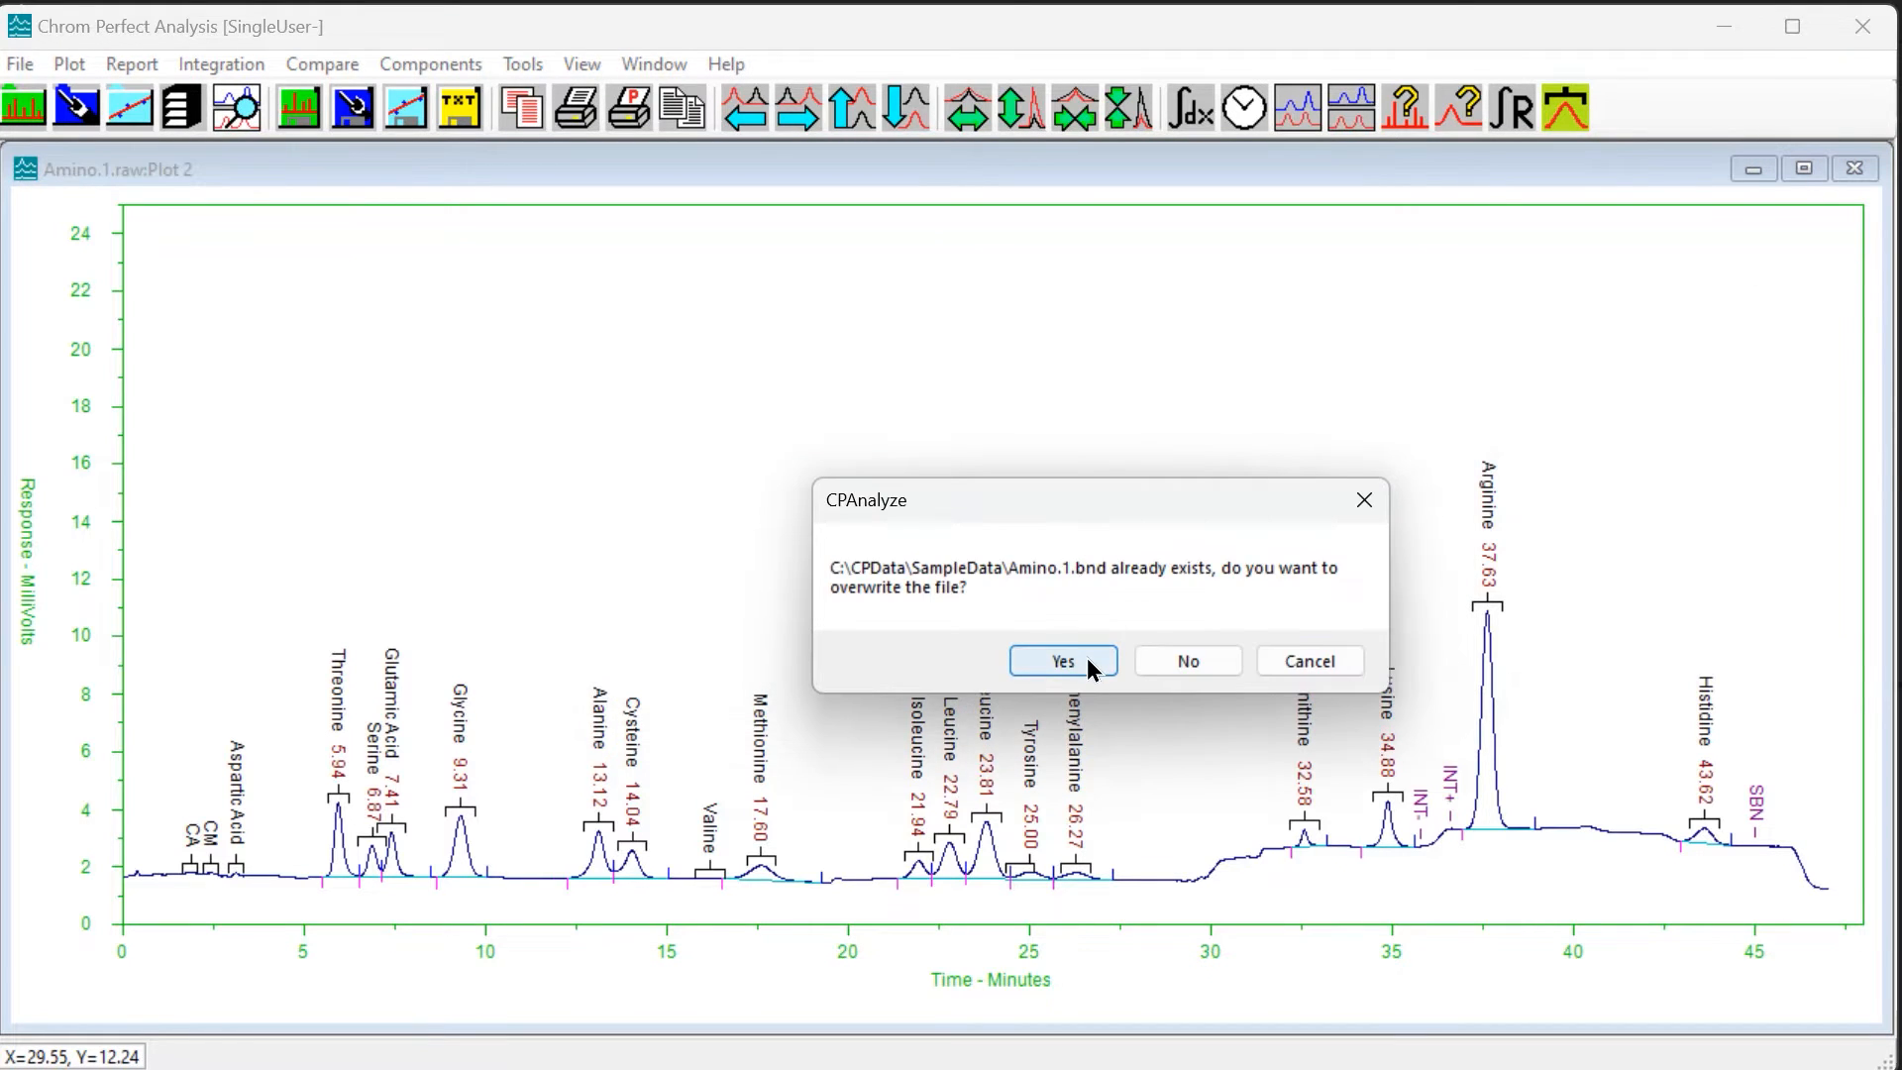
pyautogui.click(1086, 658)
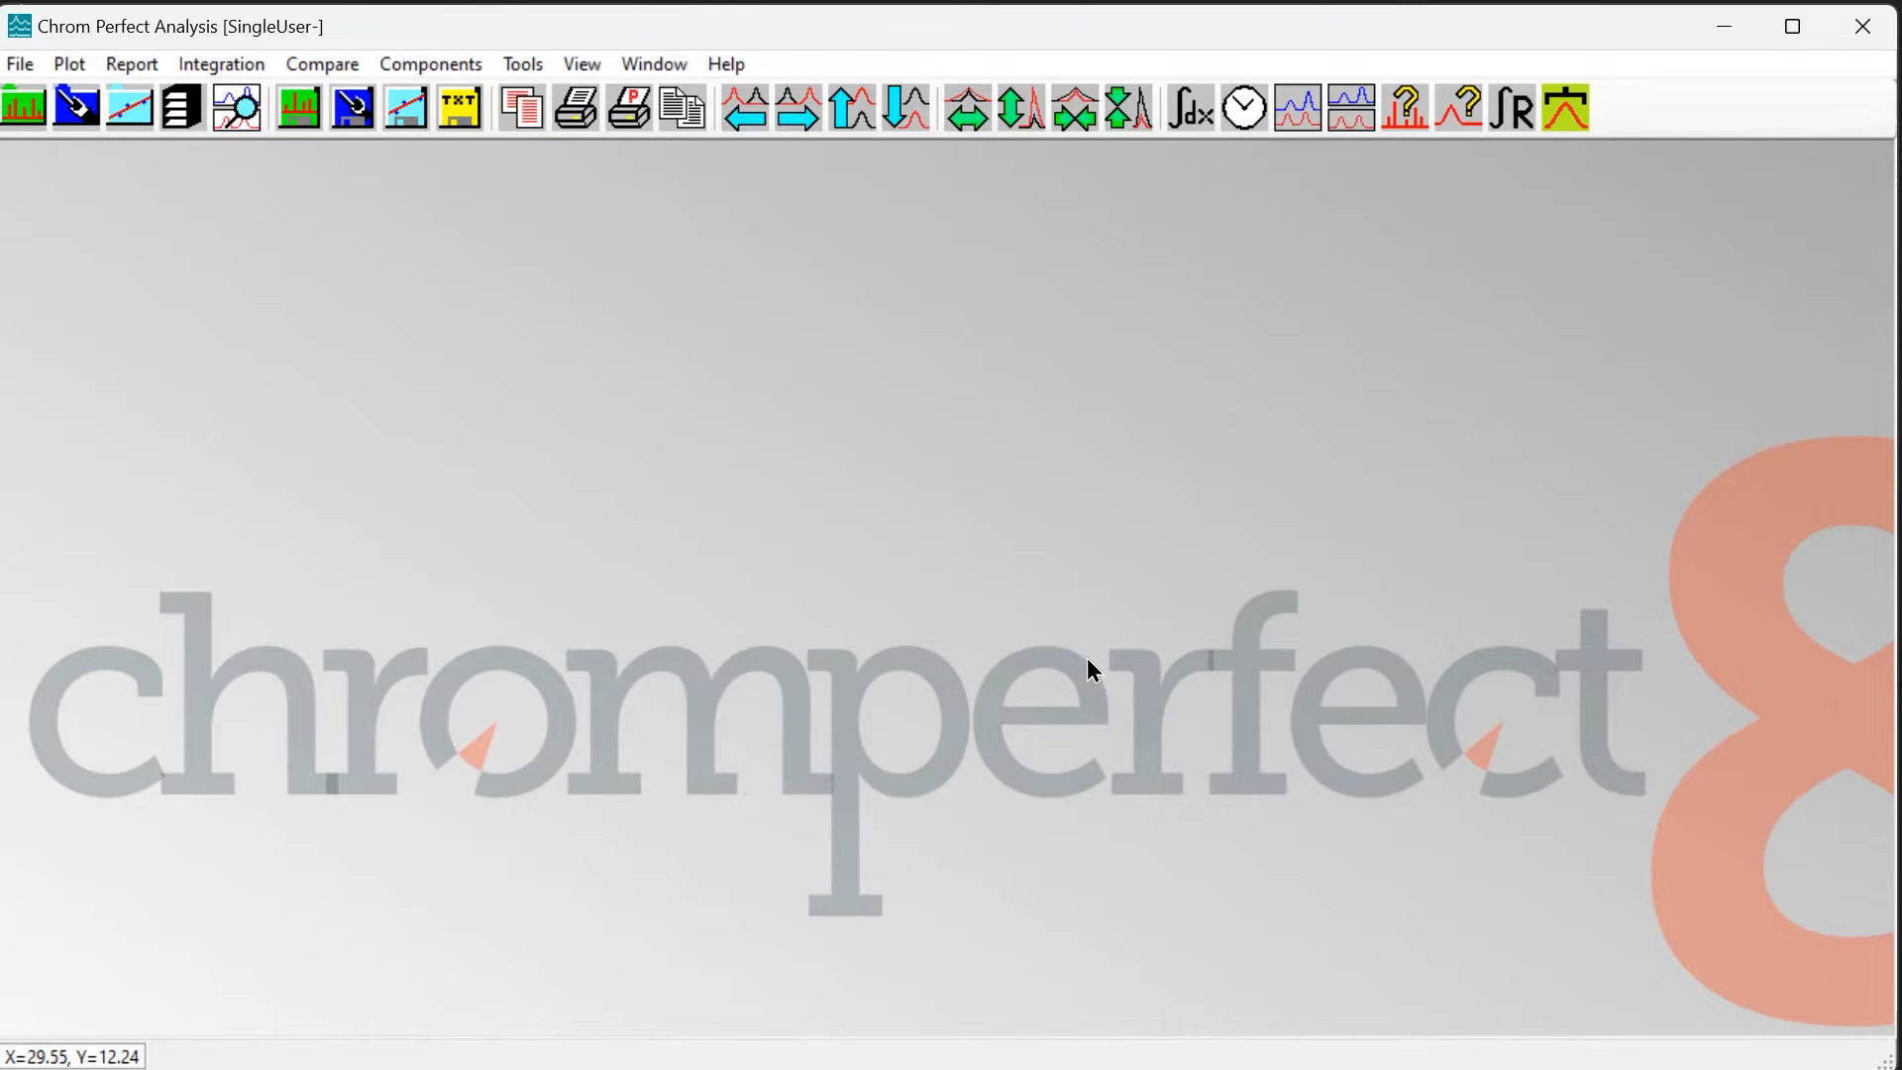
# - Reopen Amino.1.raw to check the baseline under the Ornithine and Lysine peaks
pyautogui.click(28, 111)
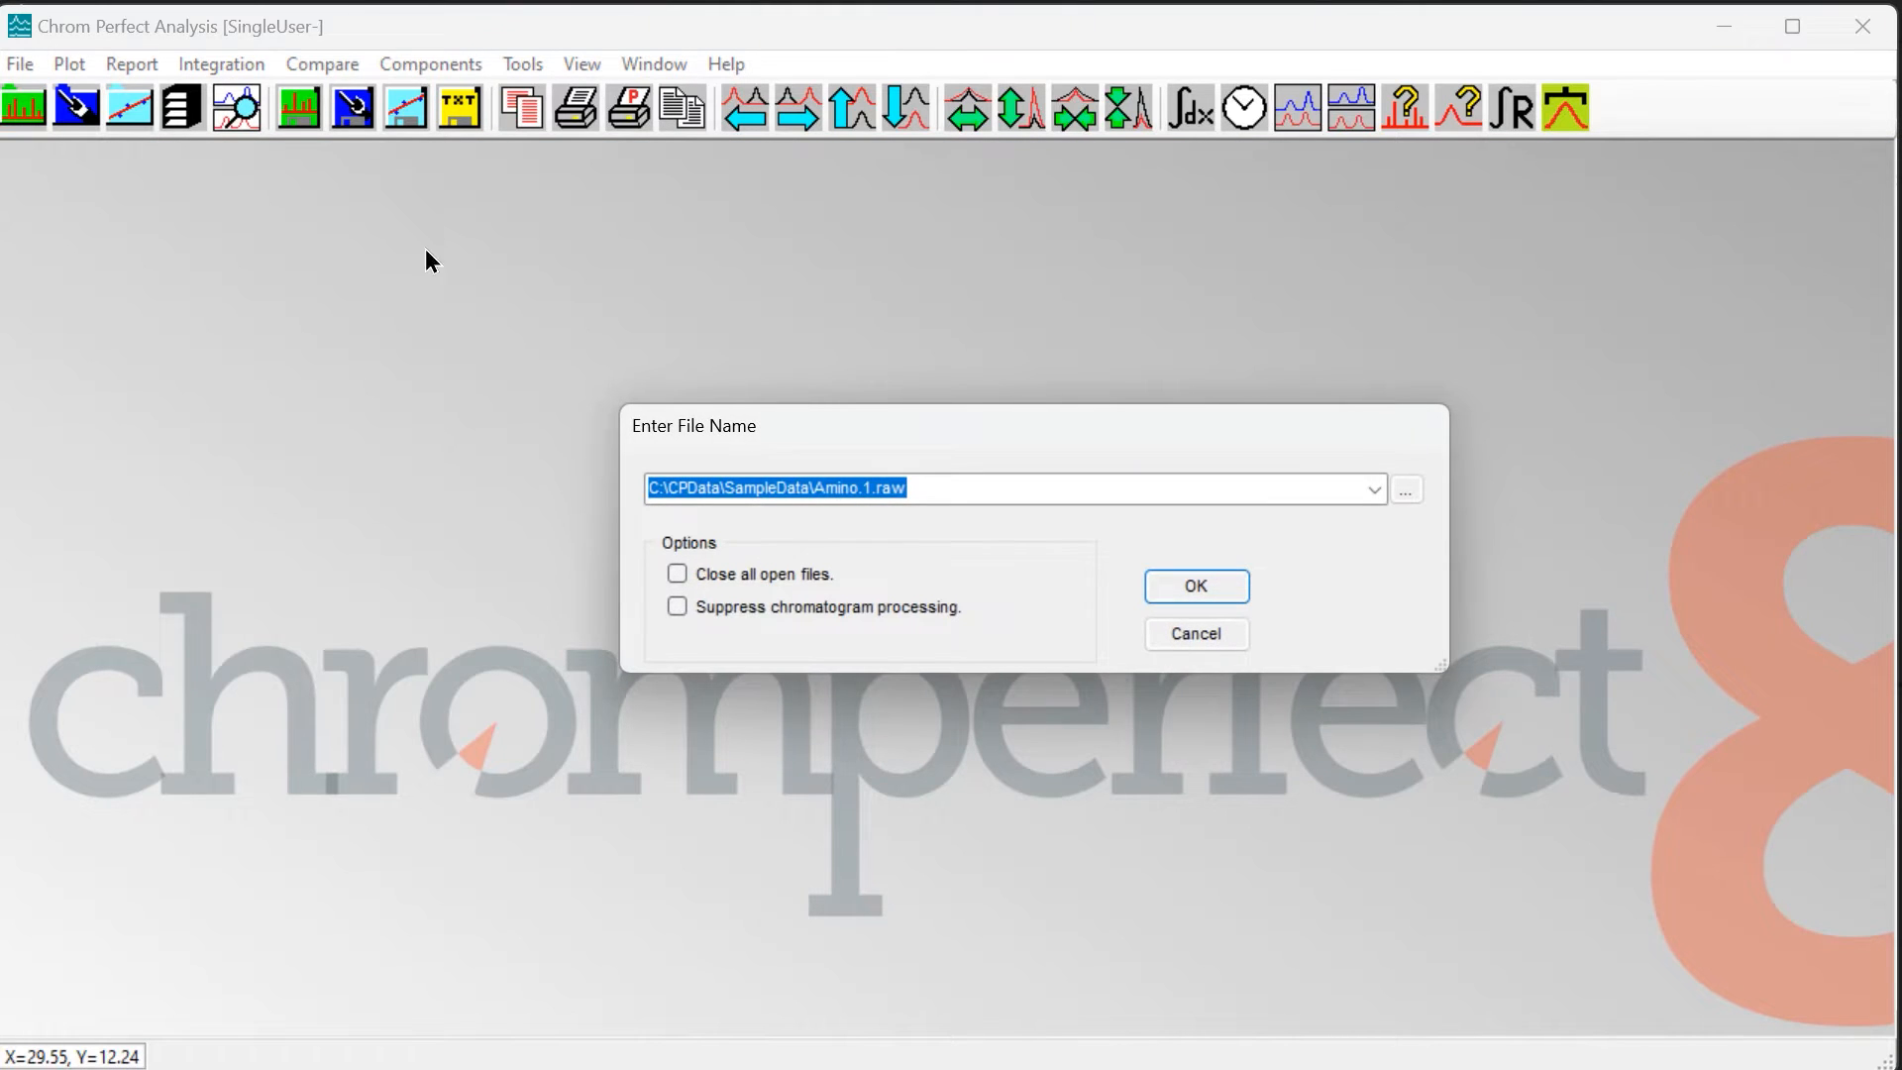
pyautogui.click(1152, 587)
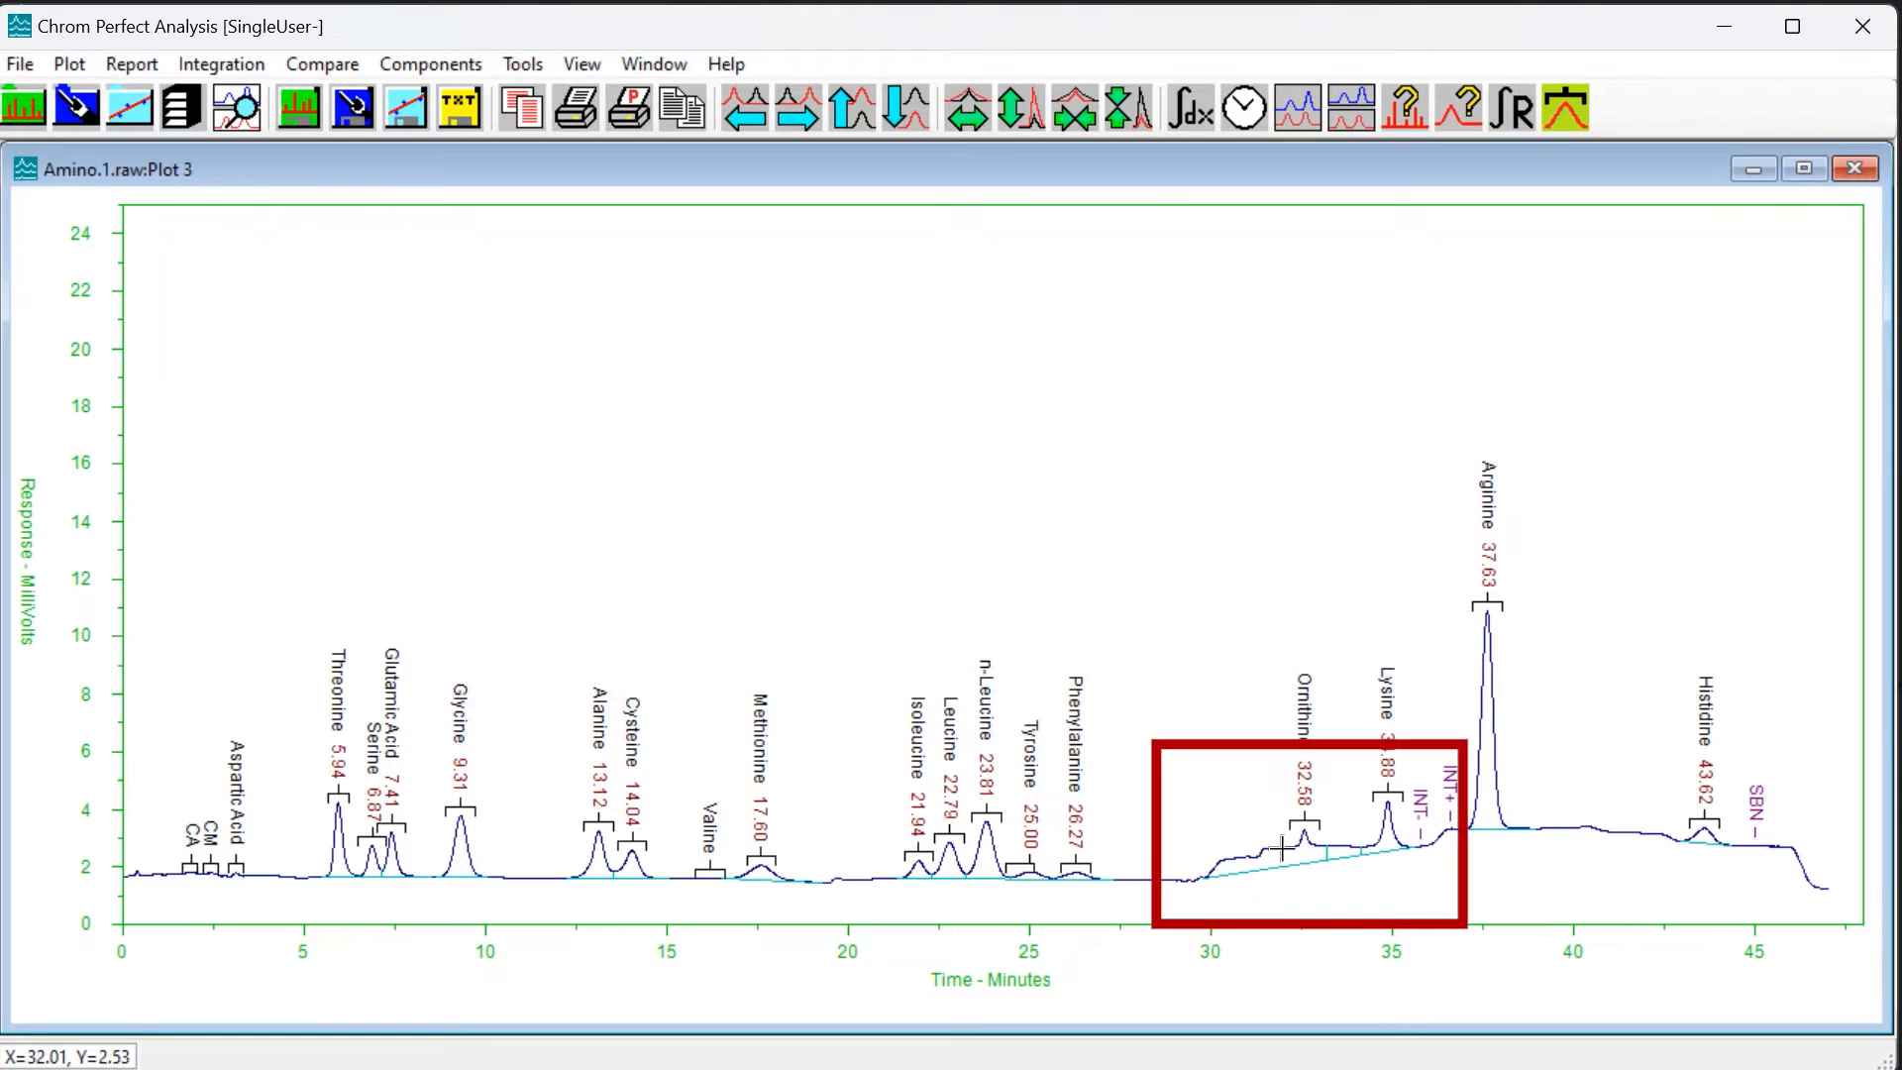
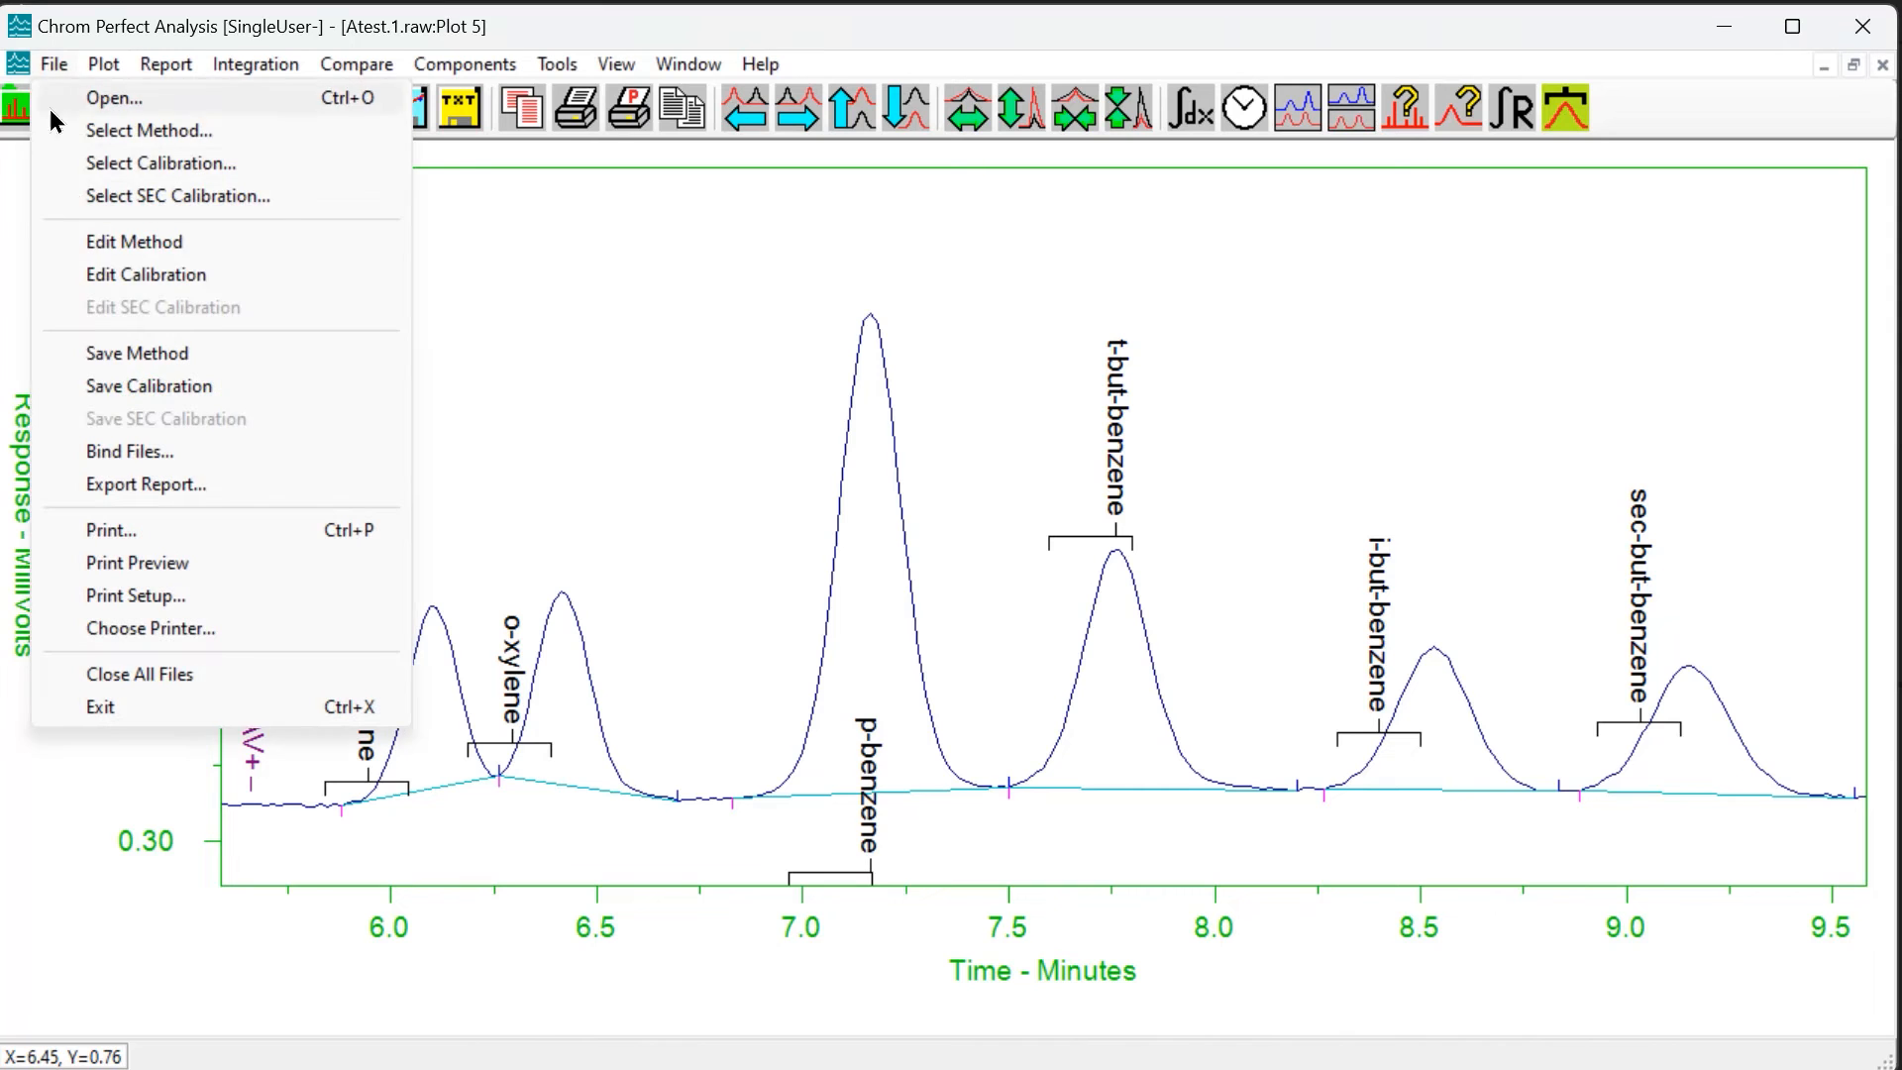
pyautogui.click(187, 450)
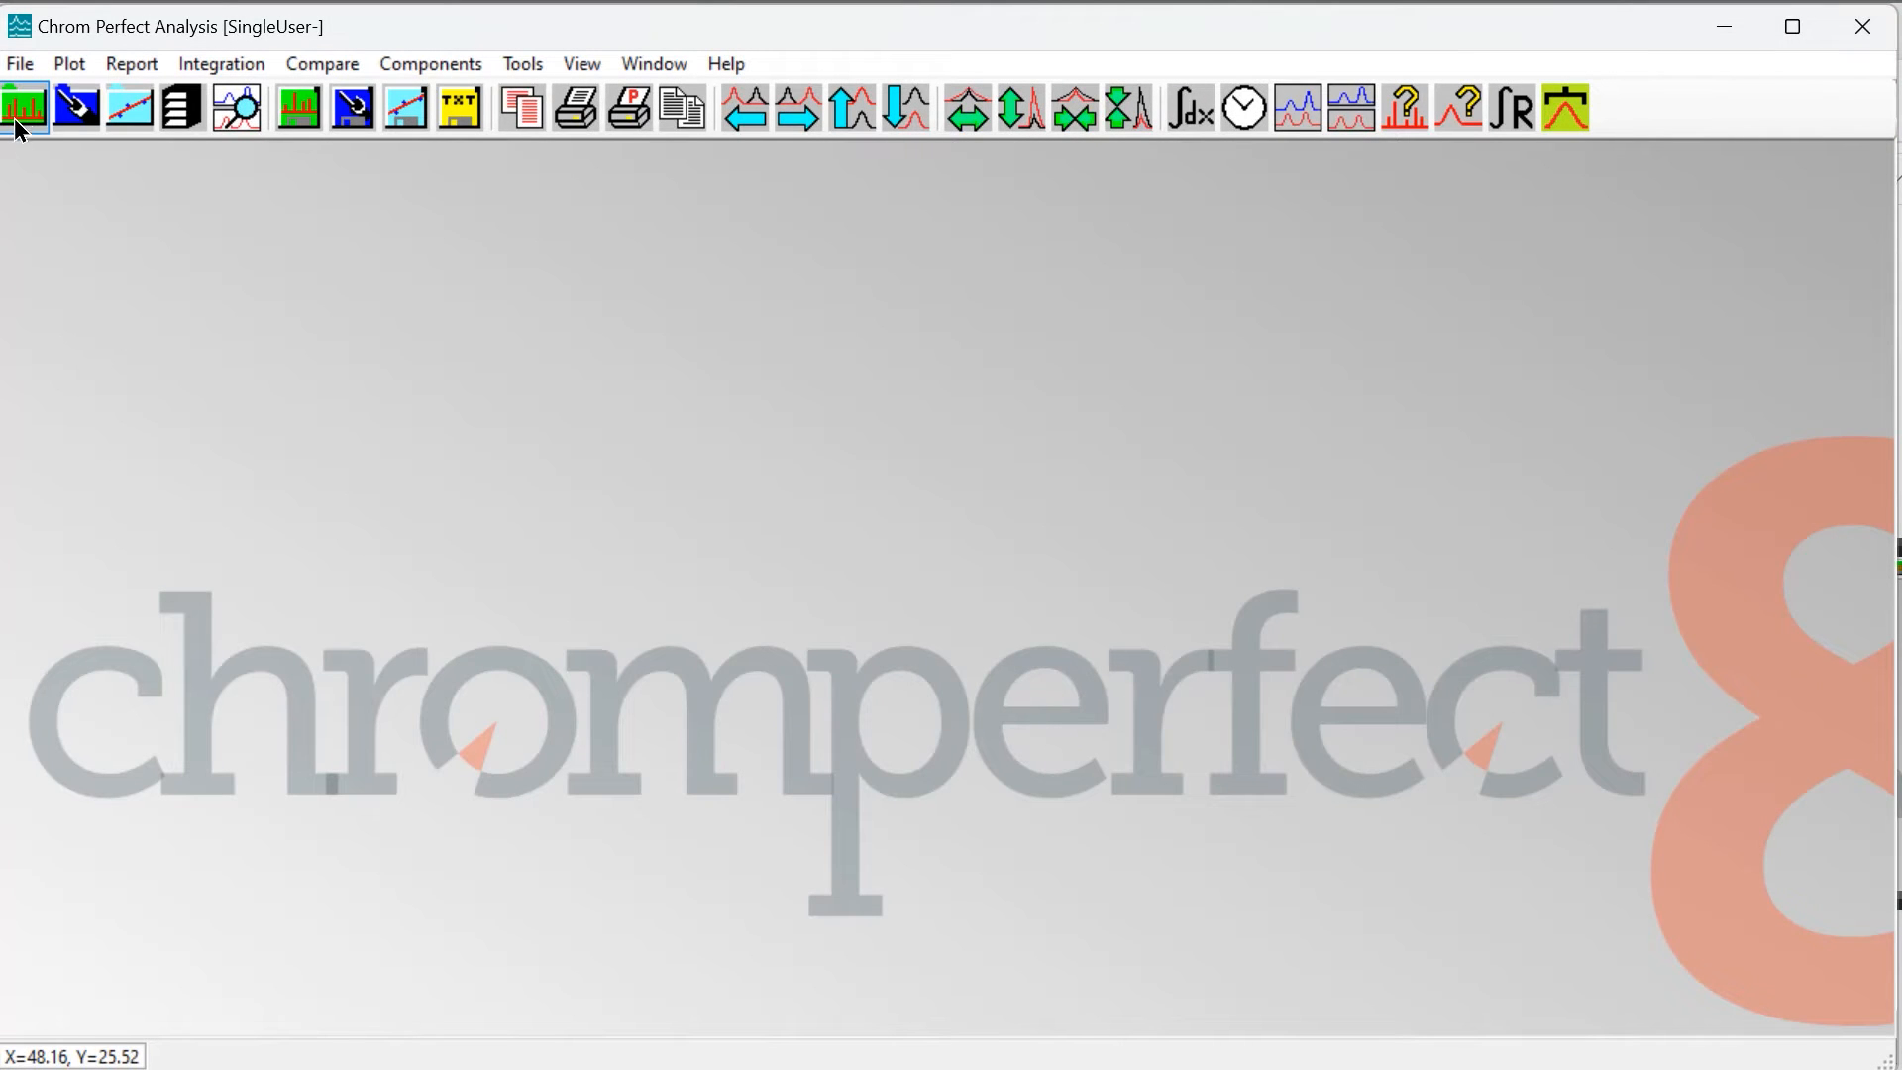
# - Open the raw data file Amino.1 from SampleData, review its integration, and close the plot
pyautogui.click(20, 121)
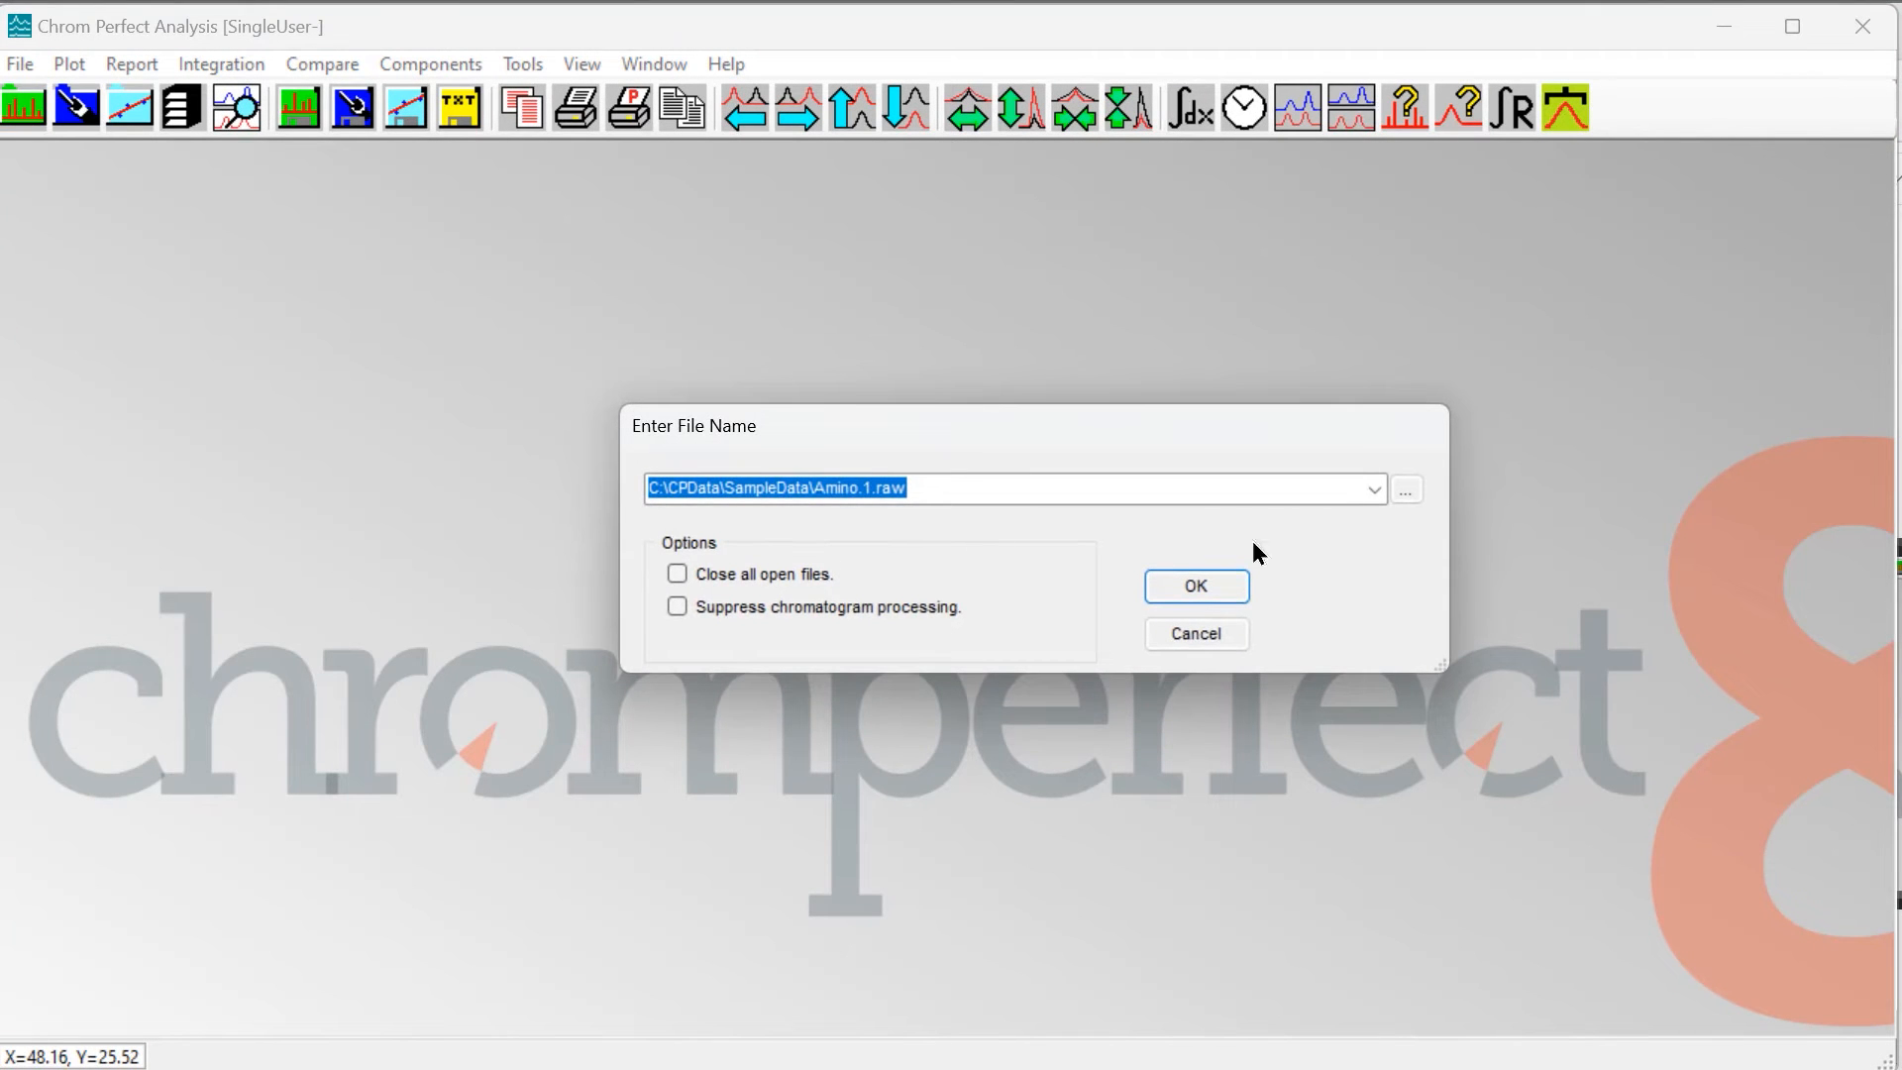
pyautogui.click(1405, 490)
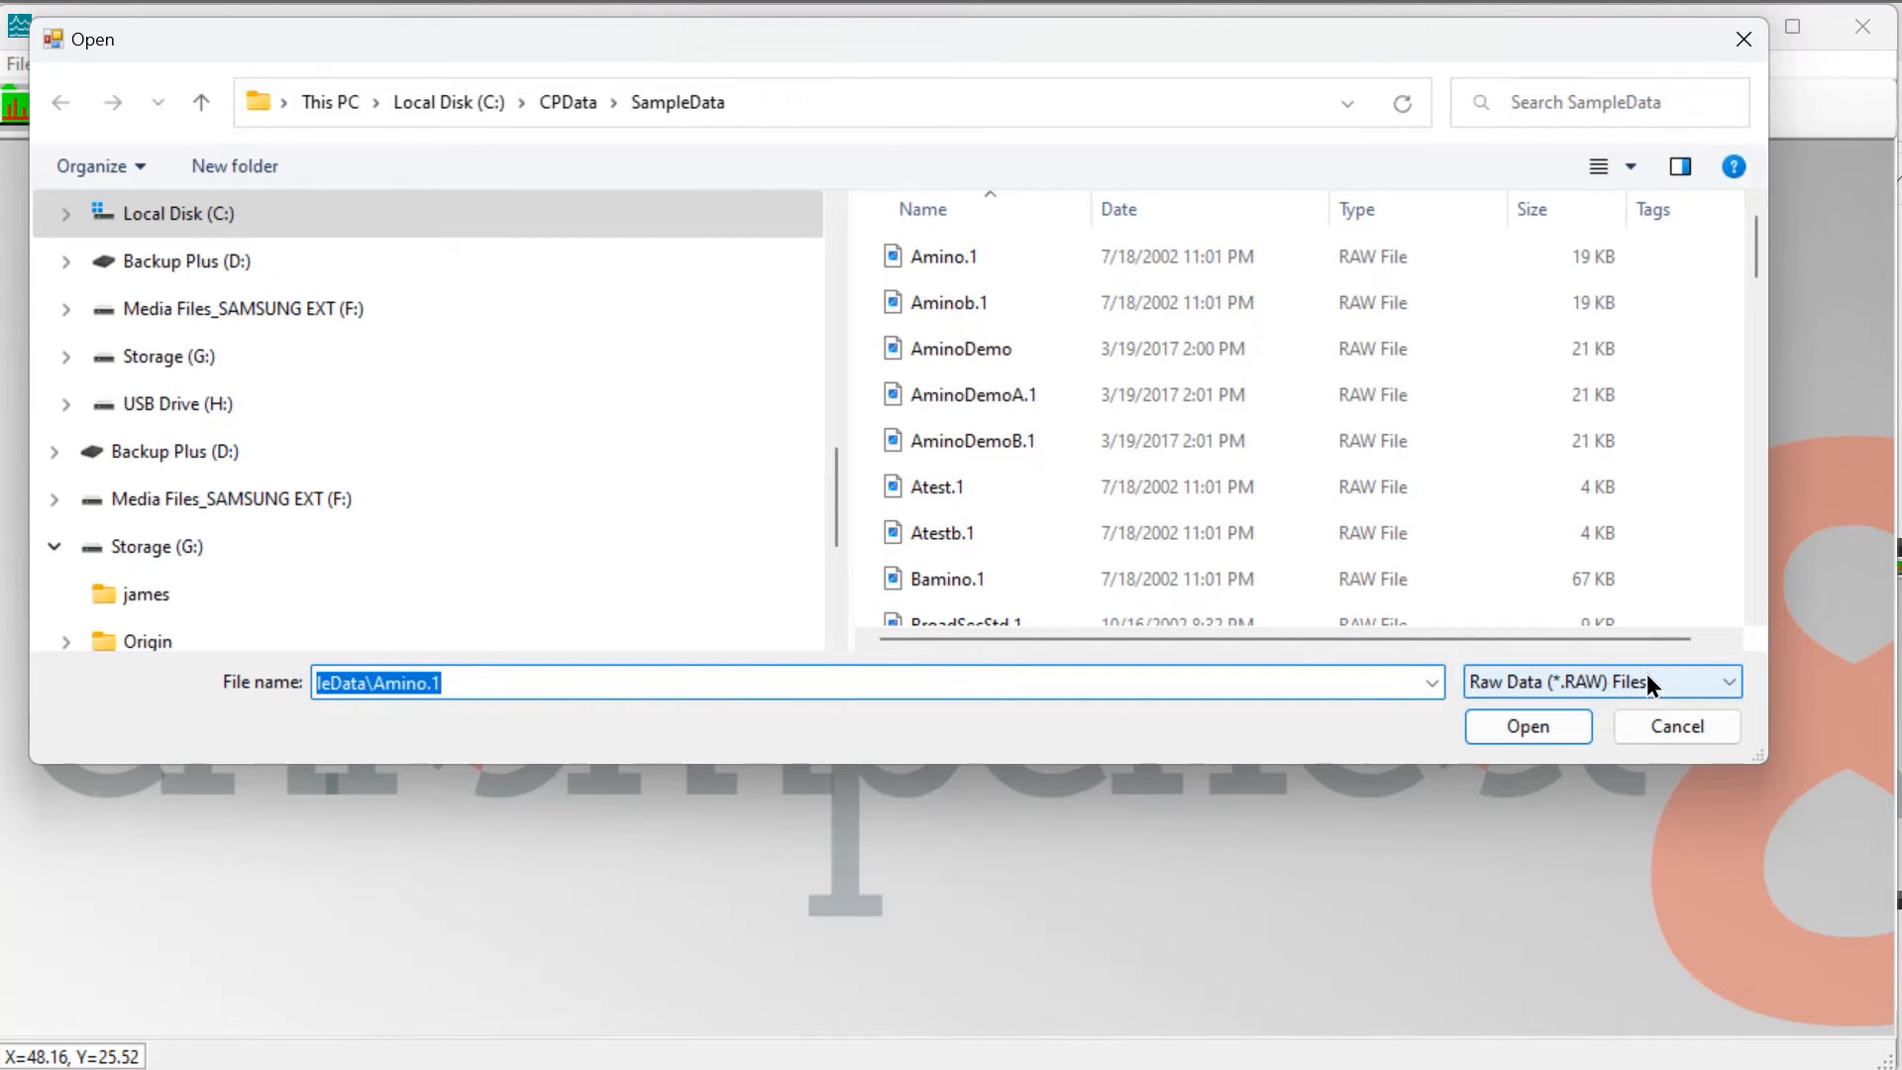
pyautogui.click(934, 258)
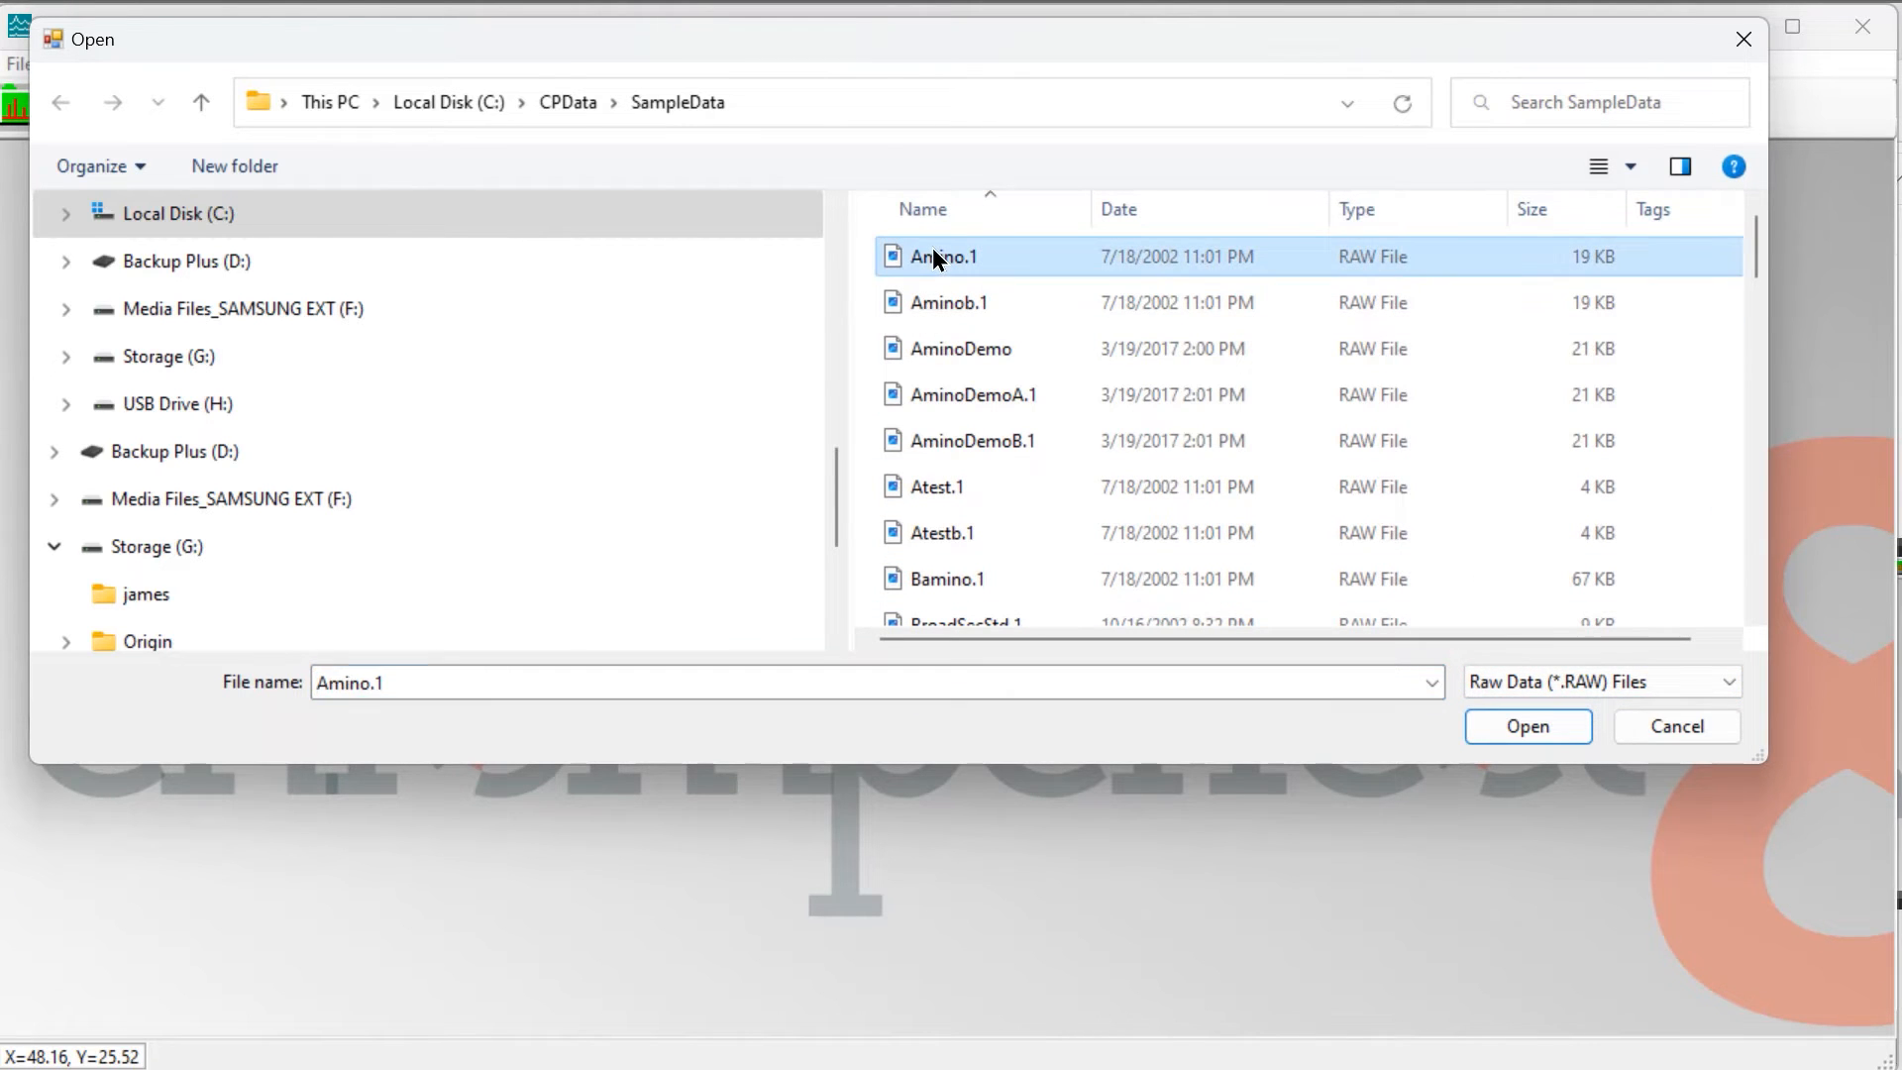
pyautogui.click(1534, 726)
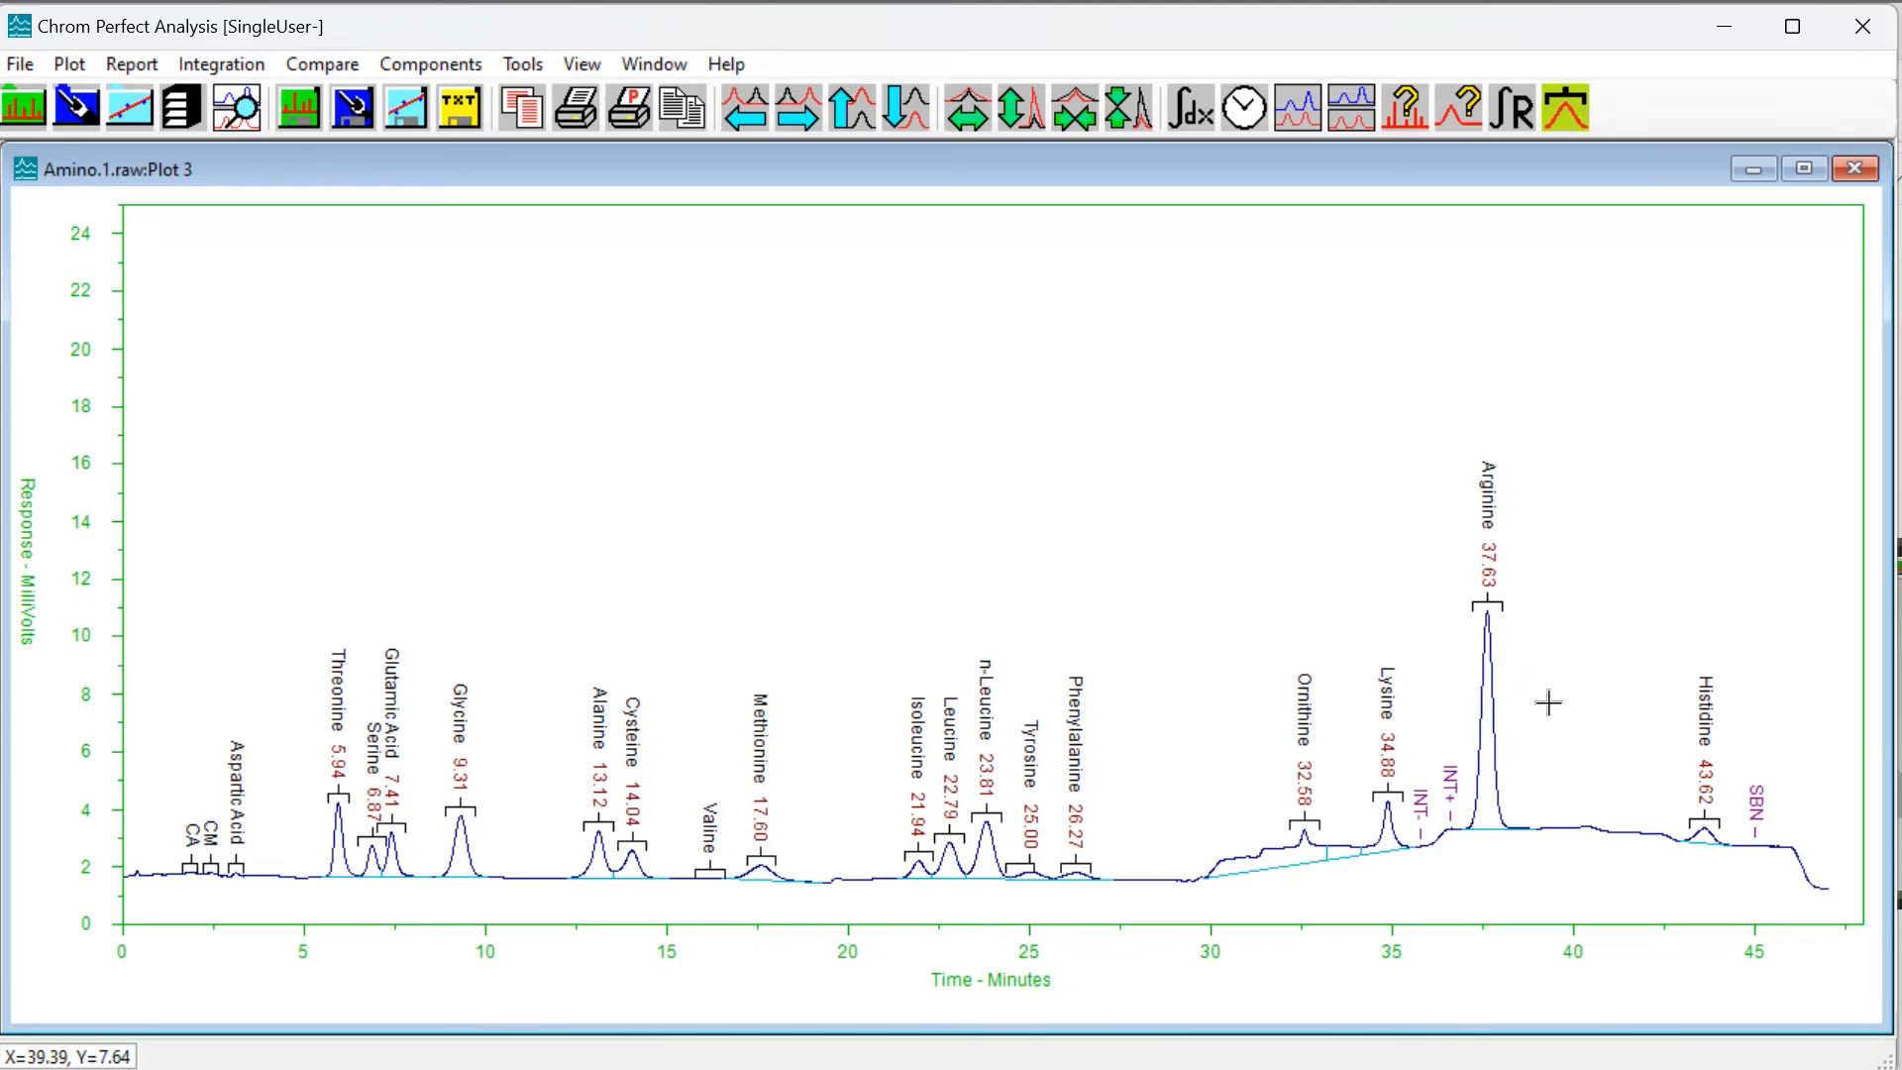
pyautogui.click(1865, 174)
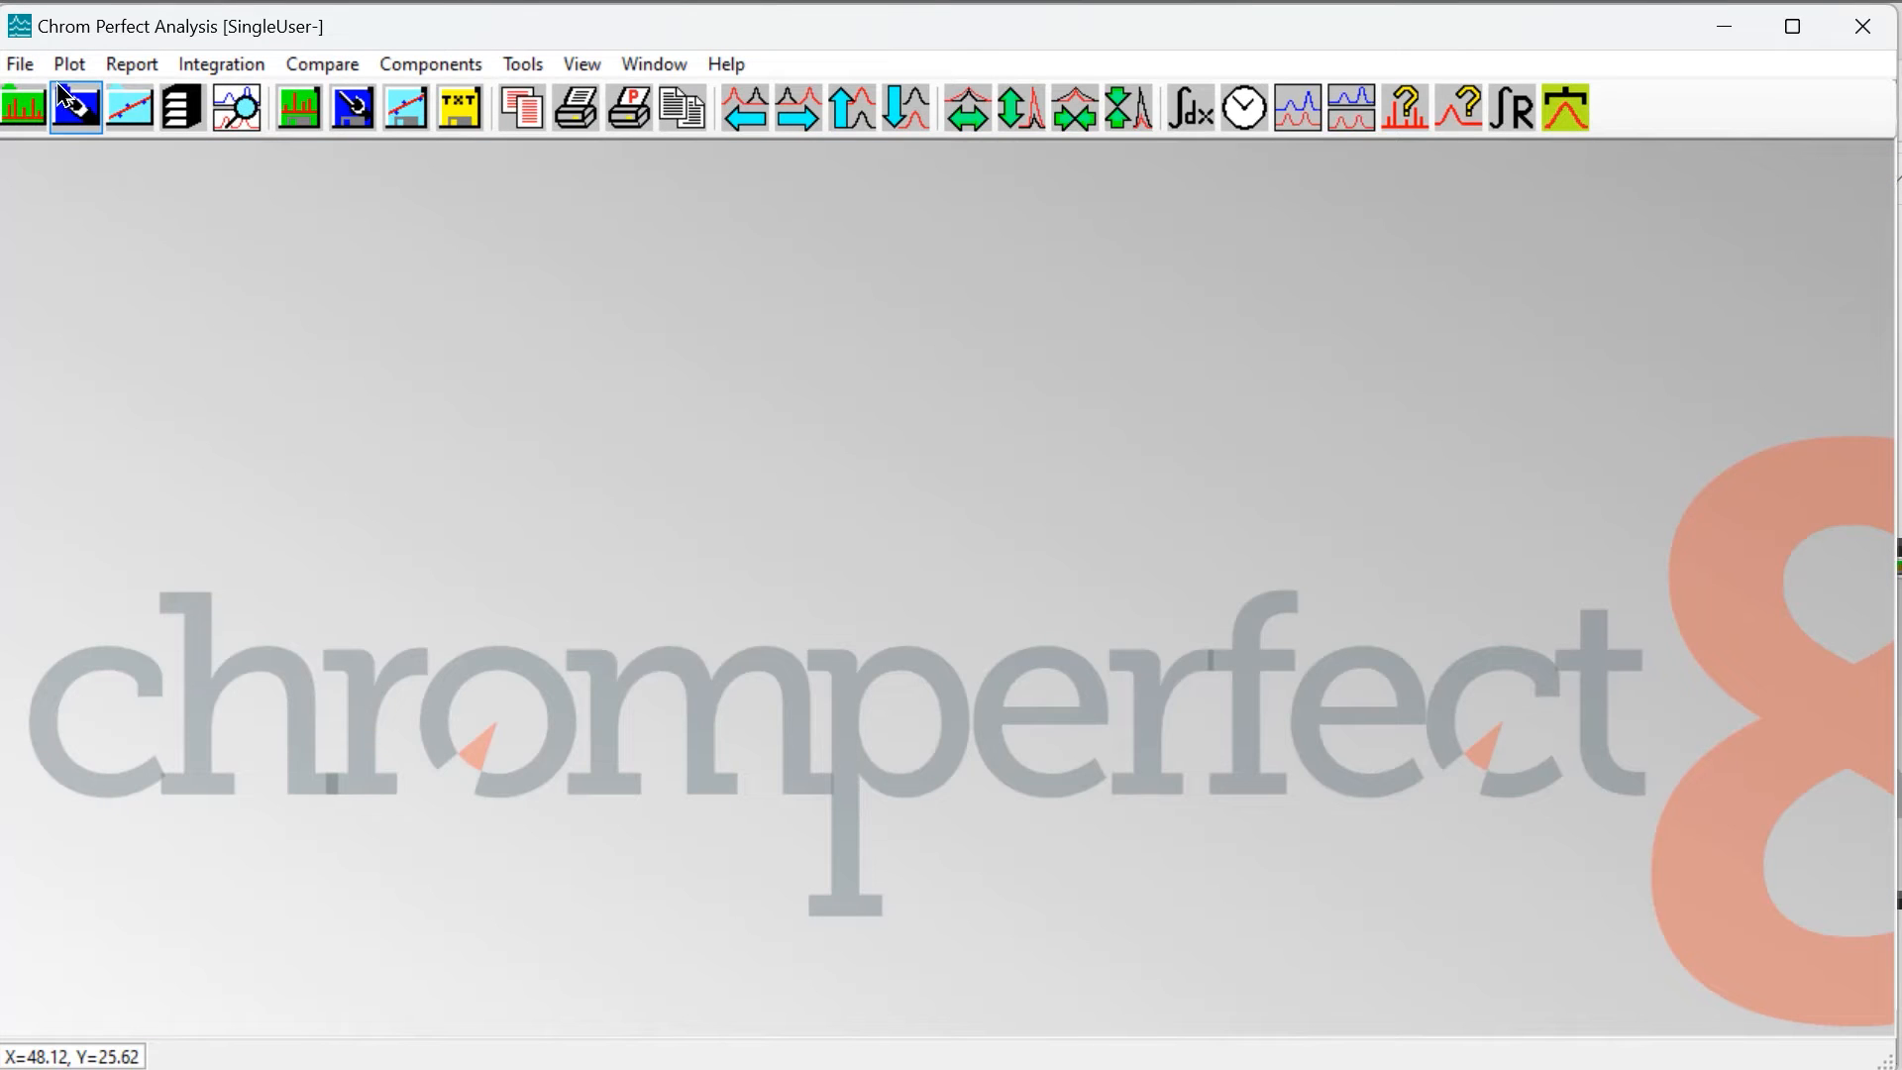
# - Open the bound data file Amino.1.bnd from SampleData, review its manually adjusted baseline, and close the plot
pyautogui.click(22, 108)
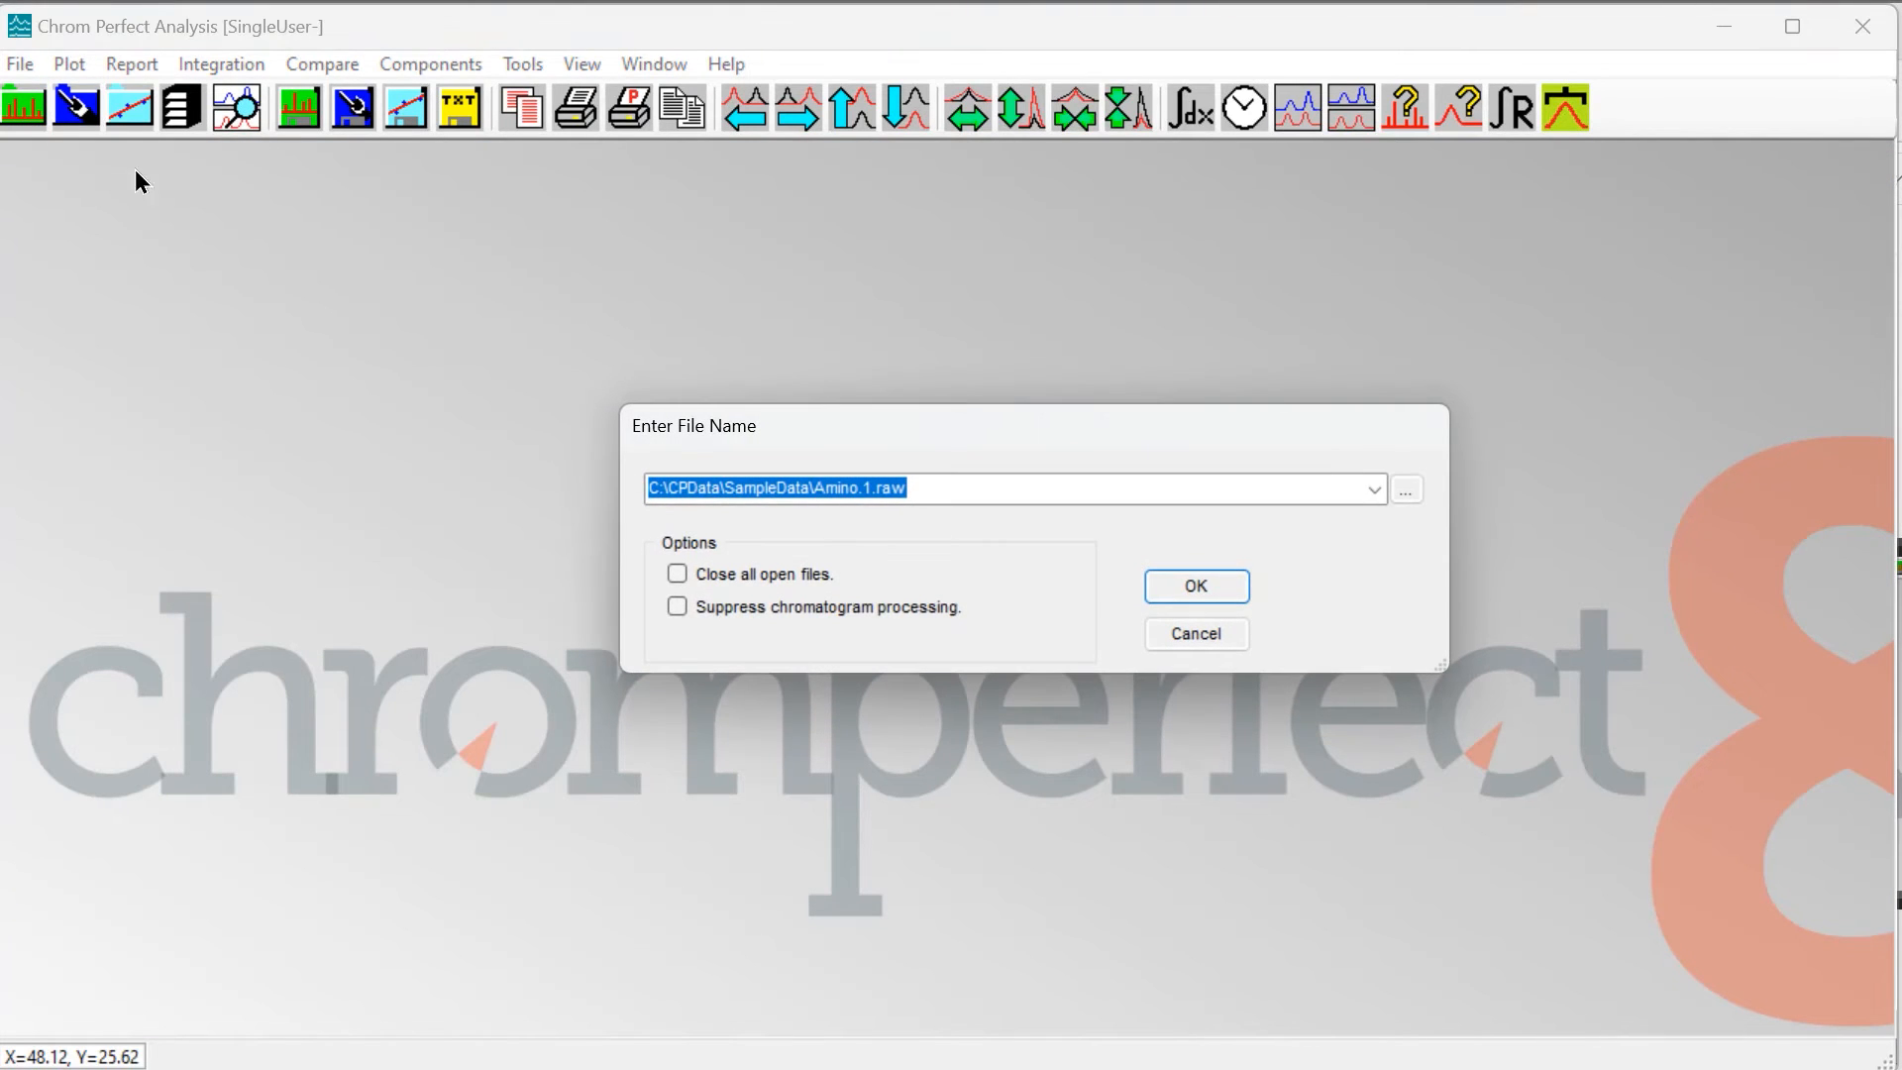
pyautogui.click(1407, 490)
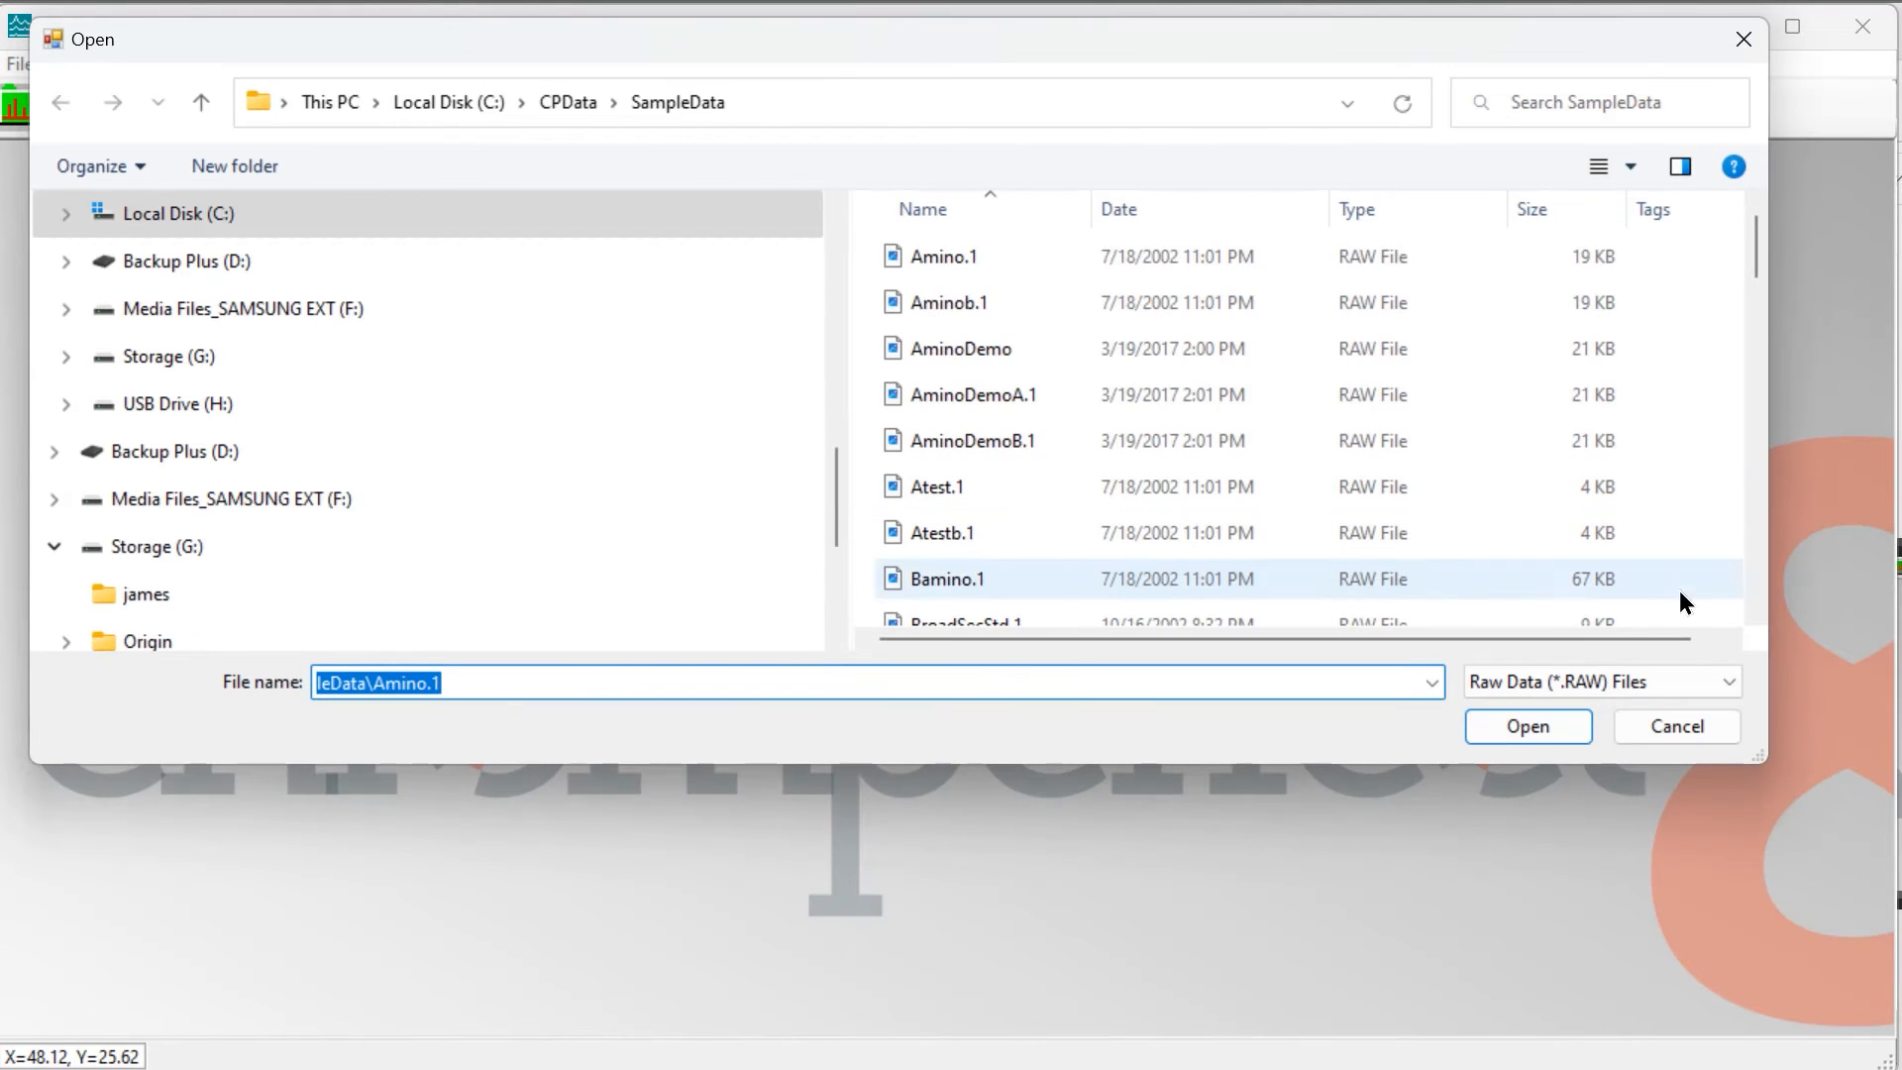
pyautogui.click(1714, 680)
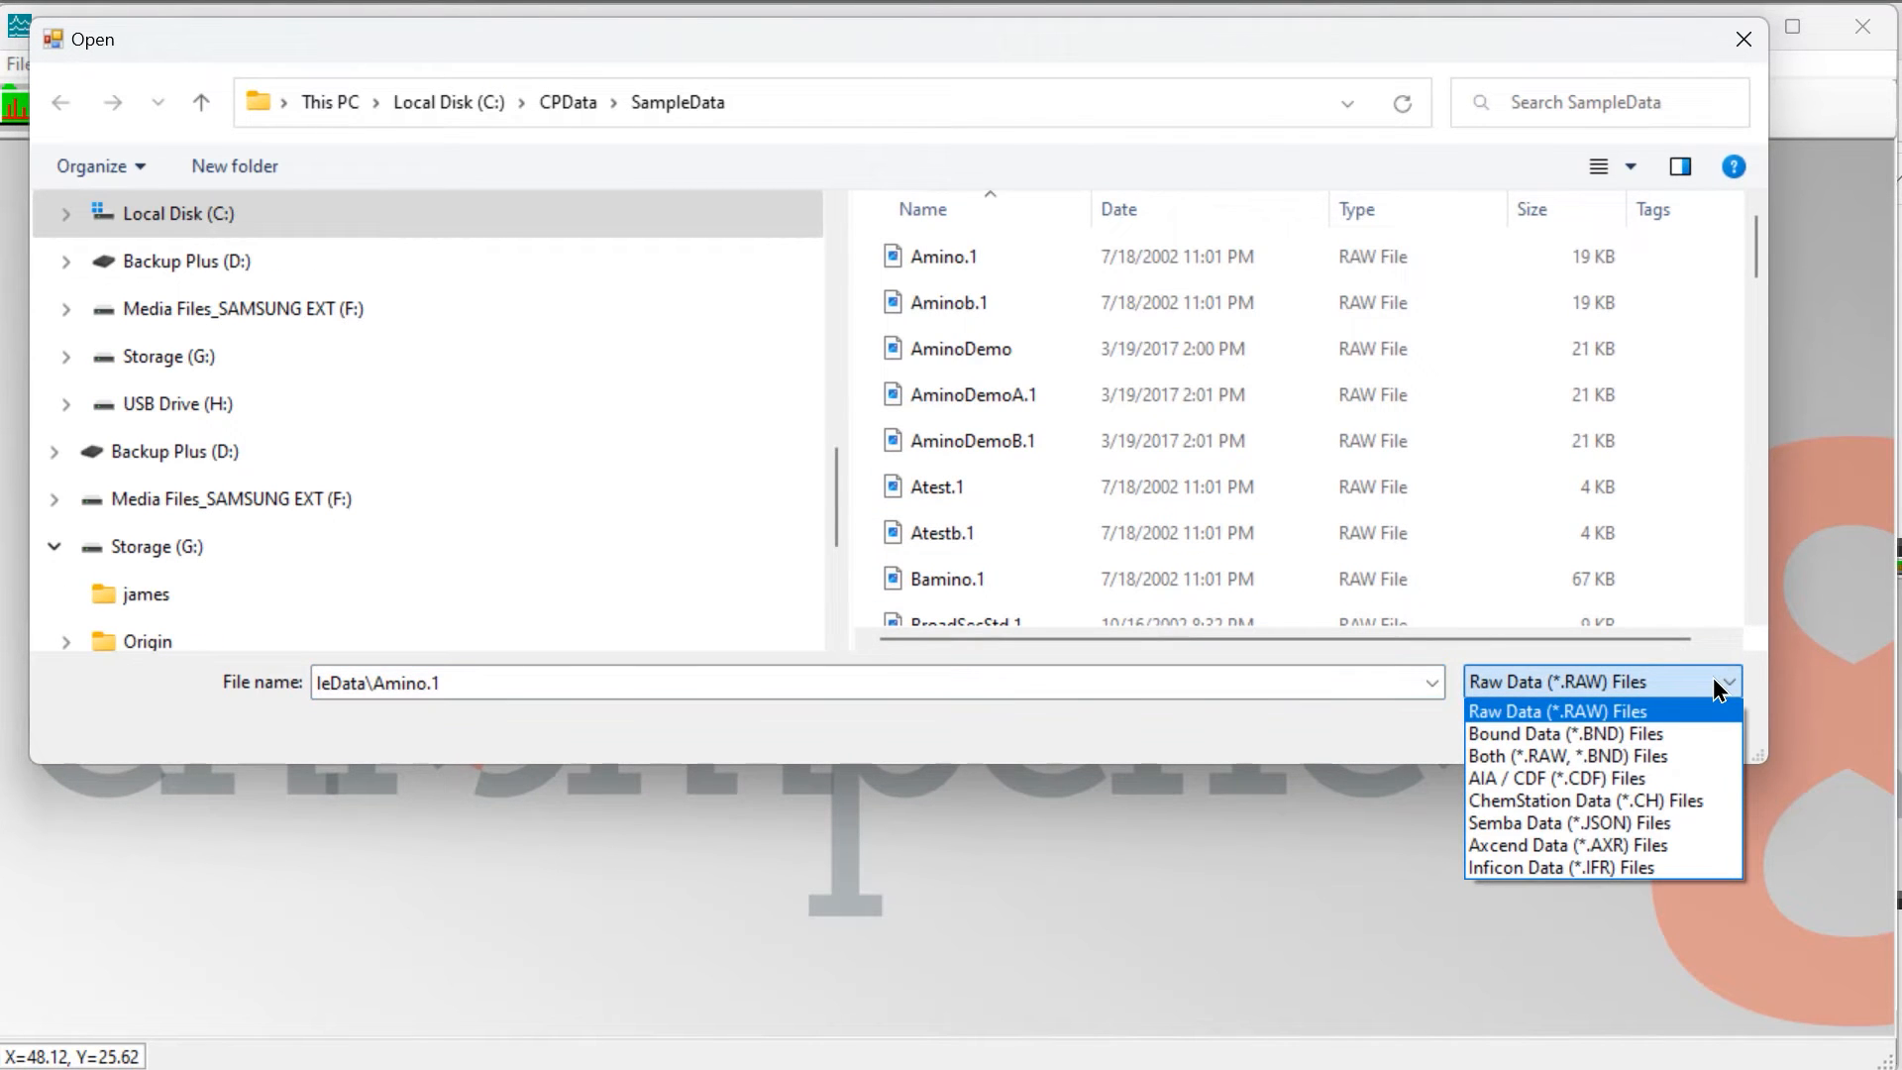
pyautogui.click(1679, 734)
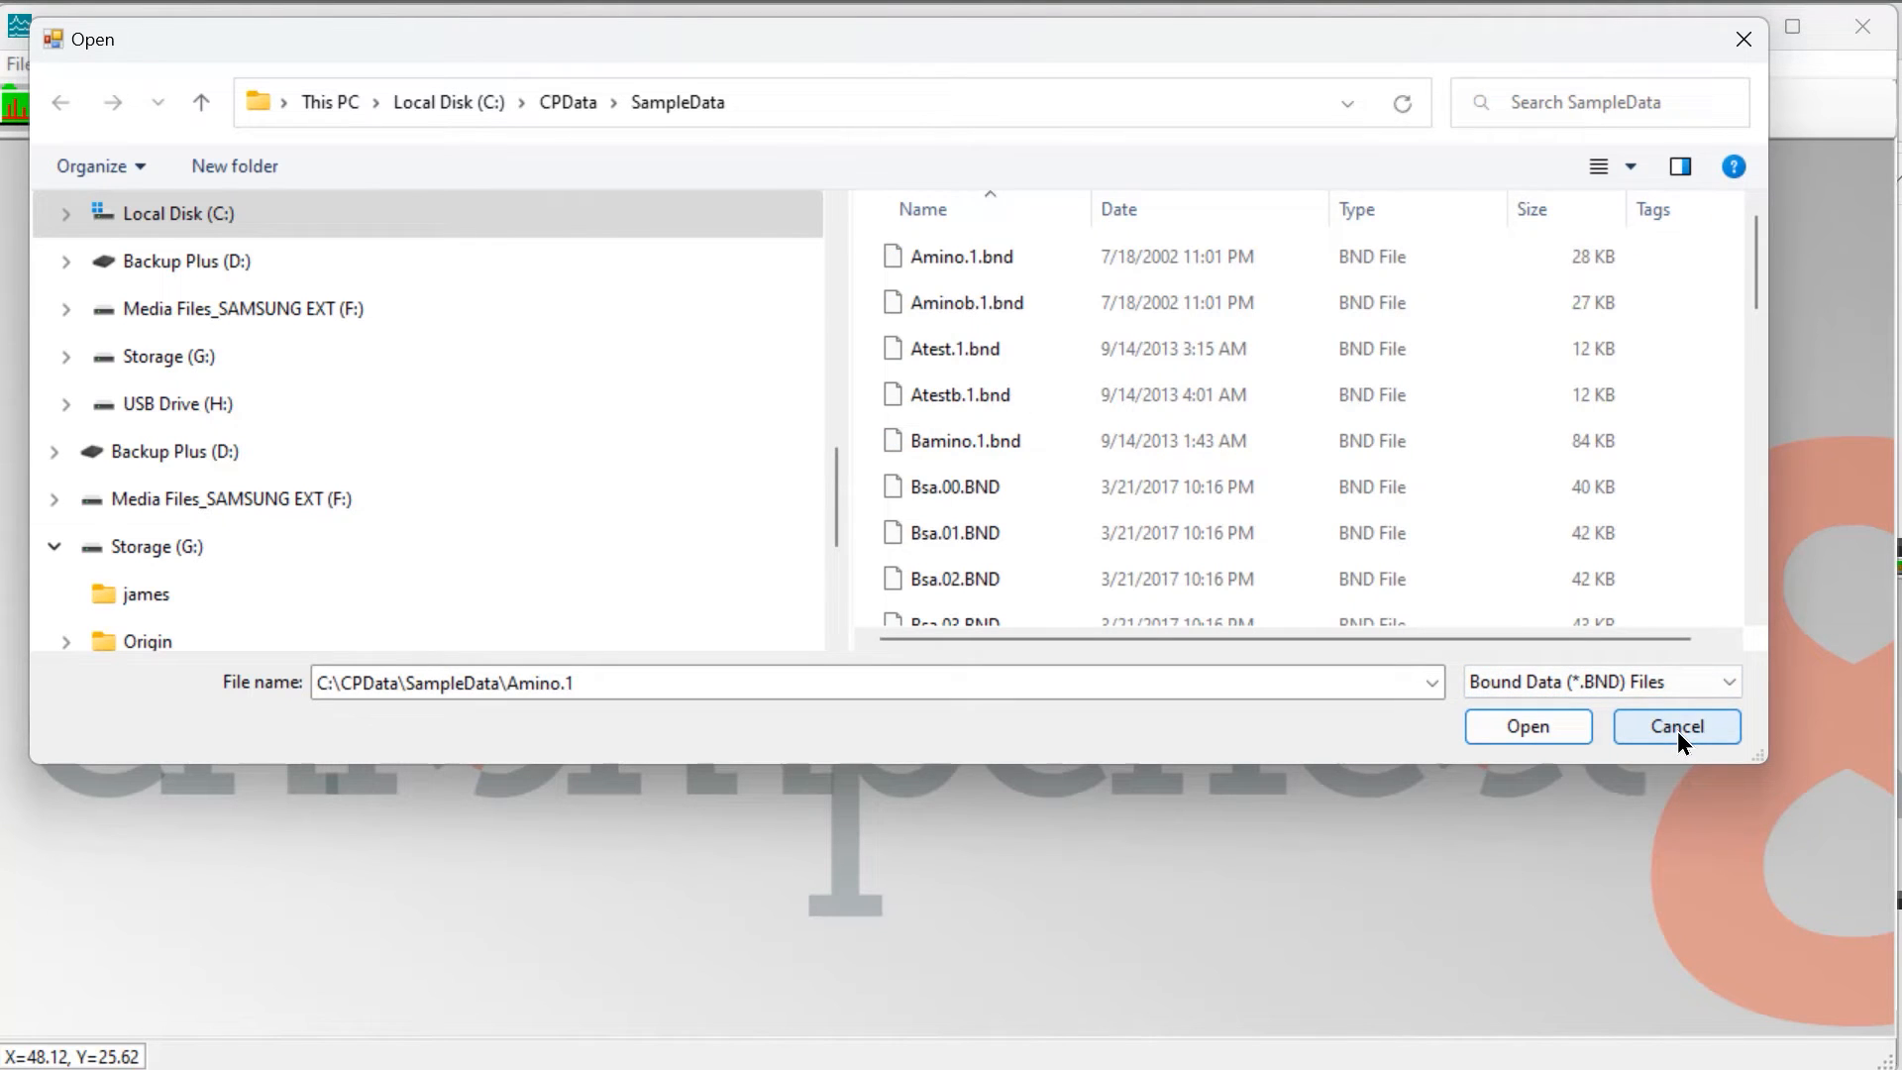
pyautogui.click(926, 254)
pyautogui.click(1534, 724)
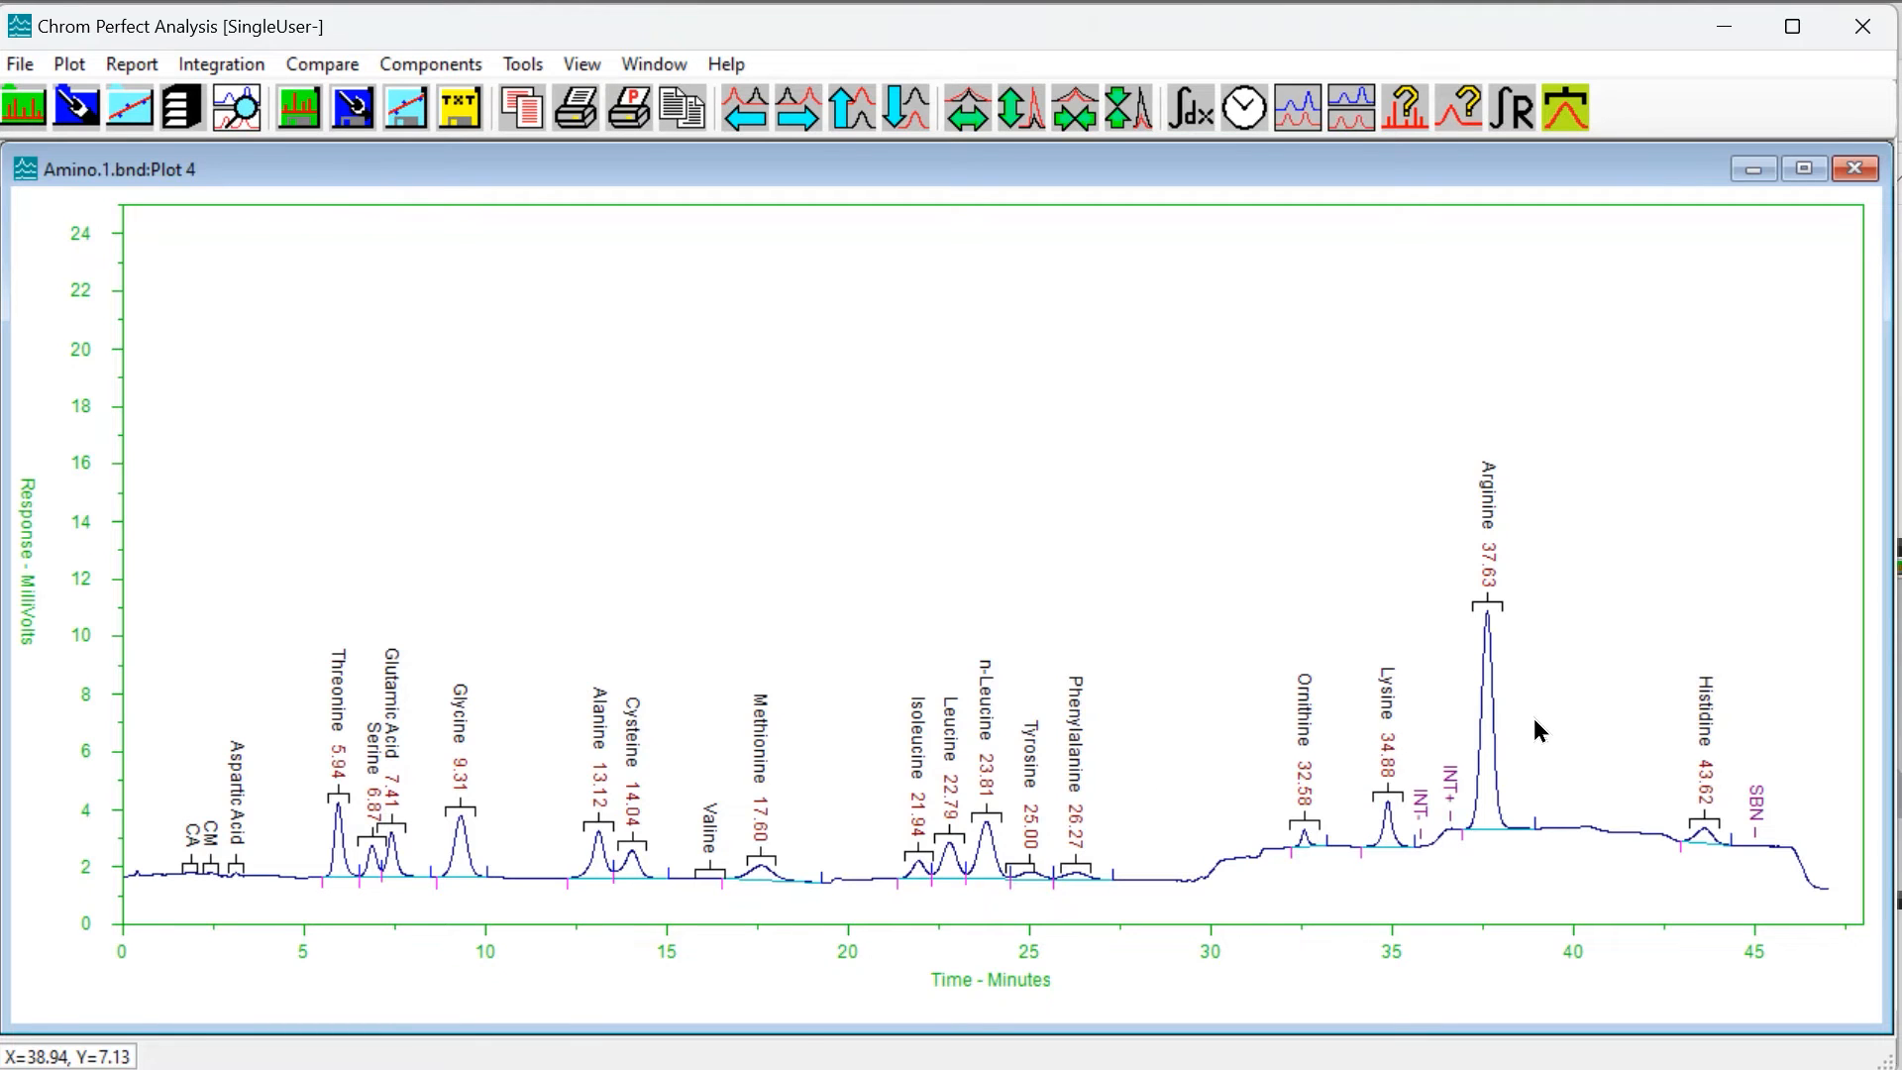
pyautogui.click(1855, 169)
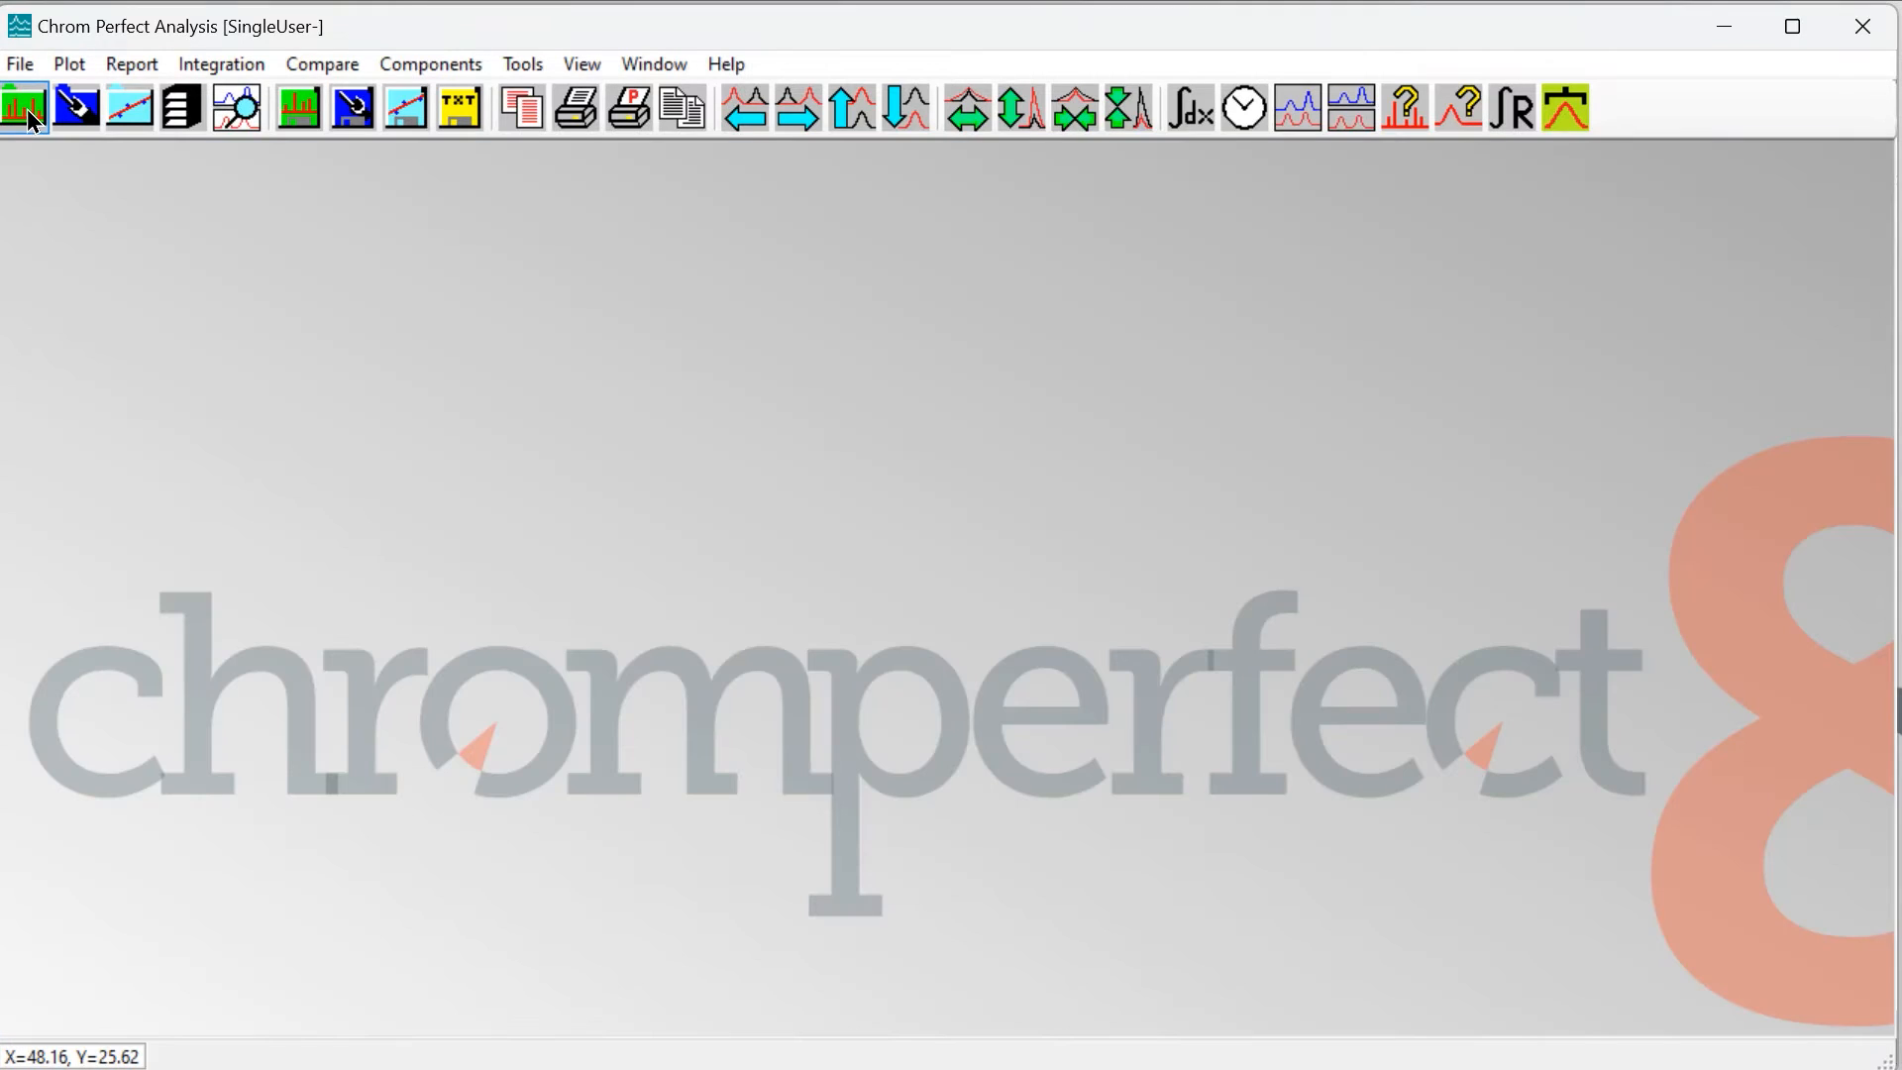
# - Switch the file type back to Raw Data (*.RAW) and open Amino.1 from the SampleData folder
pyautogui.click(30, 117)
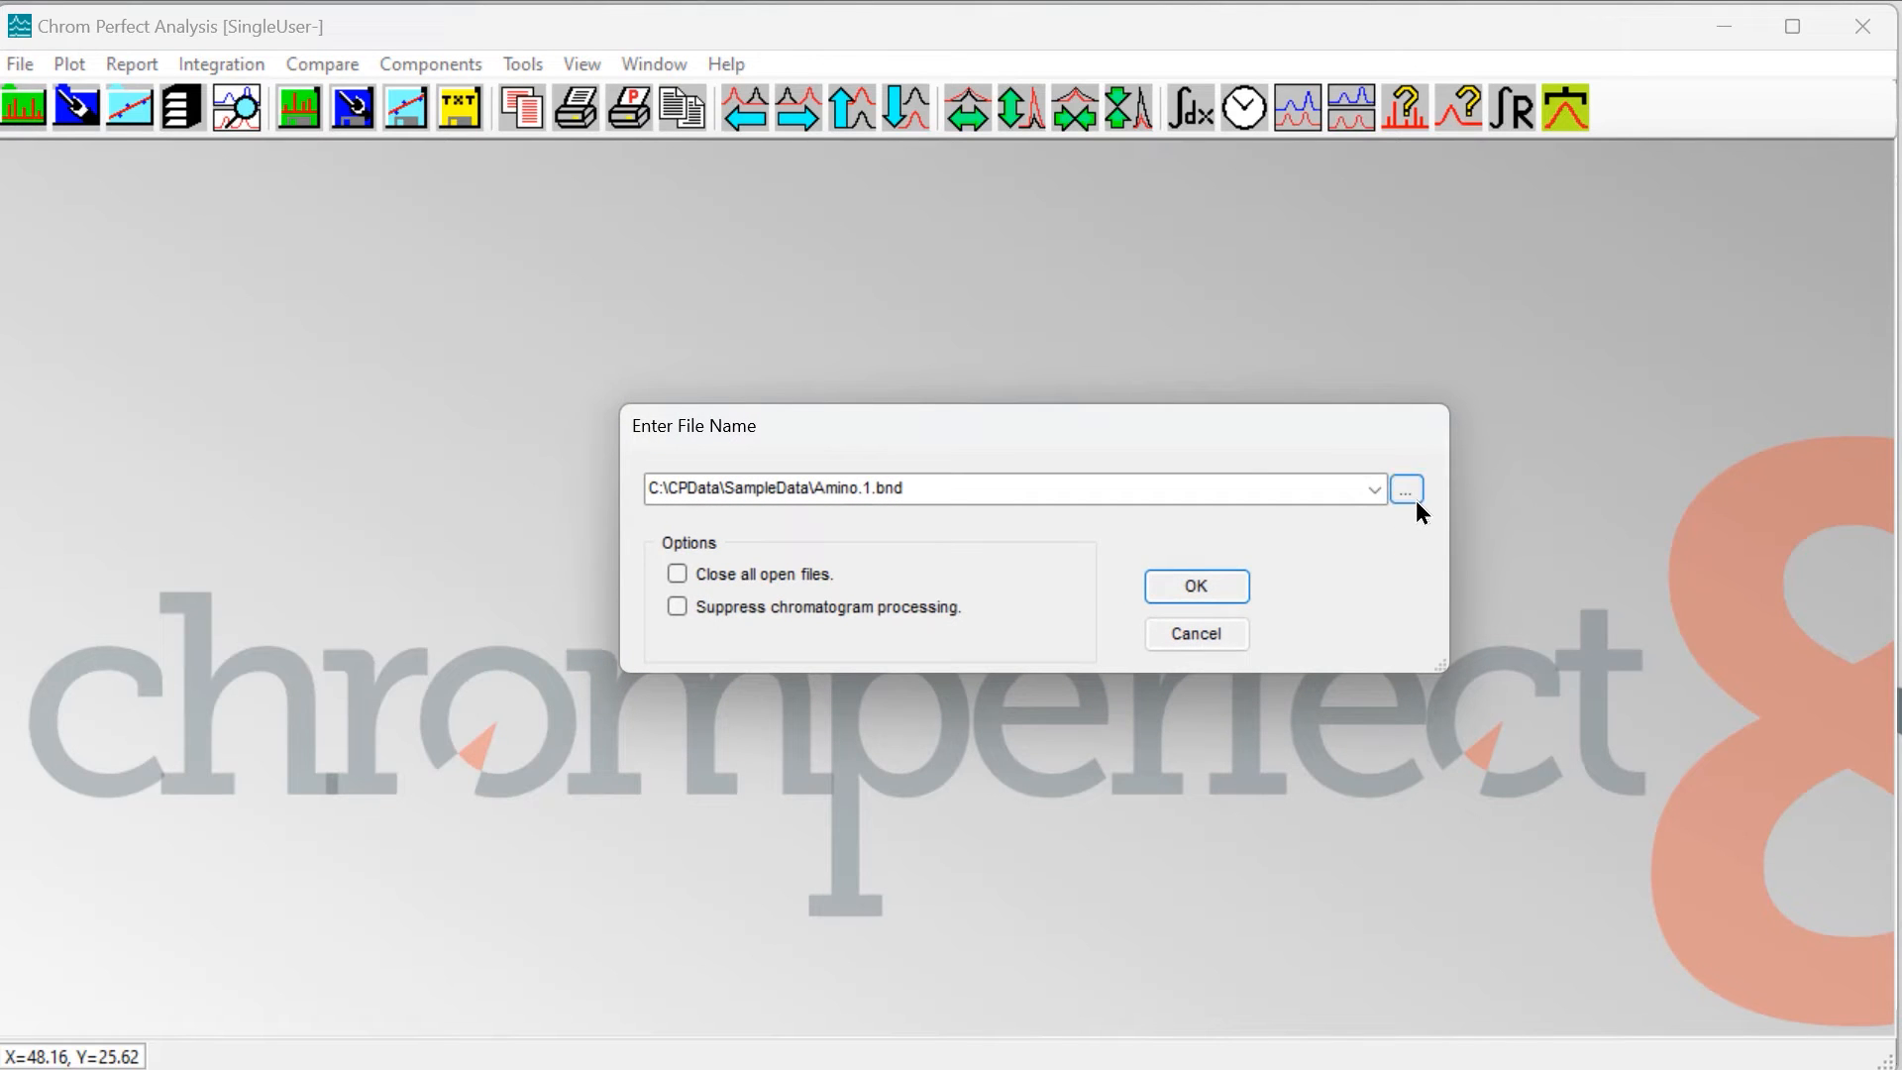
pyautogui.click(1415, 495)
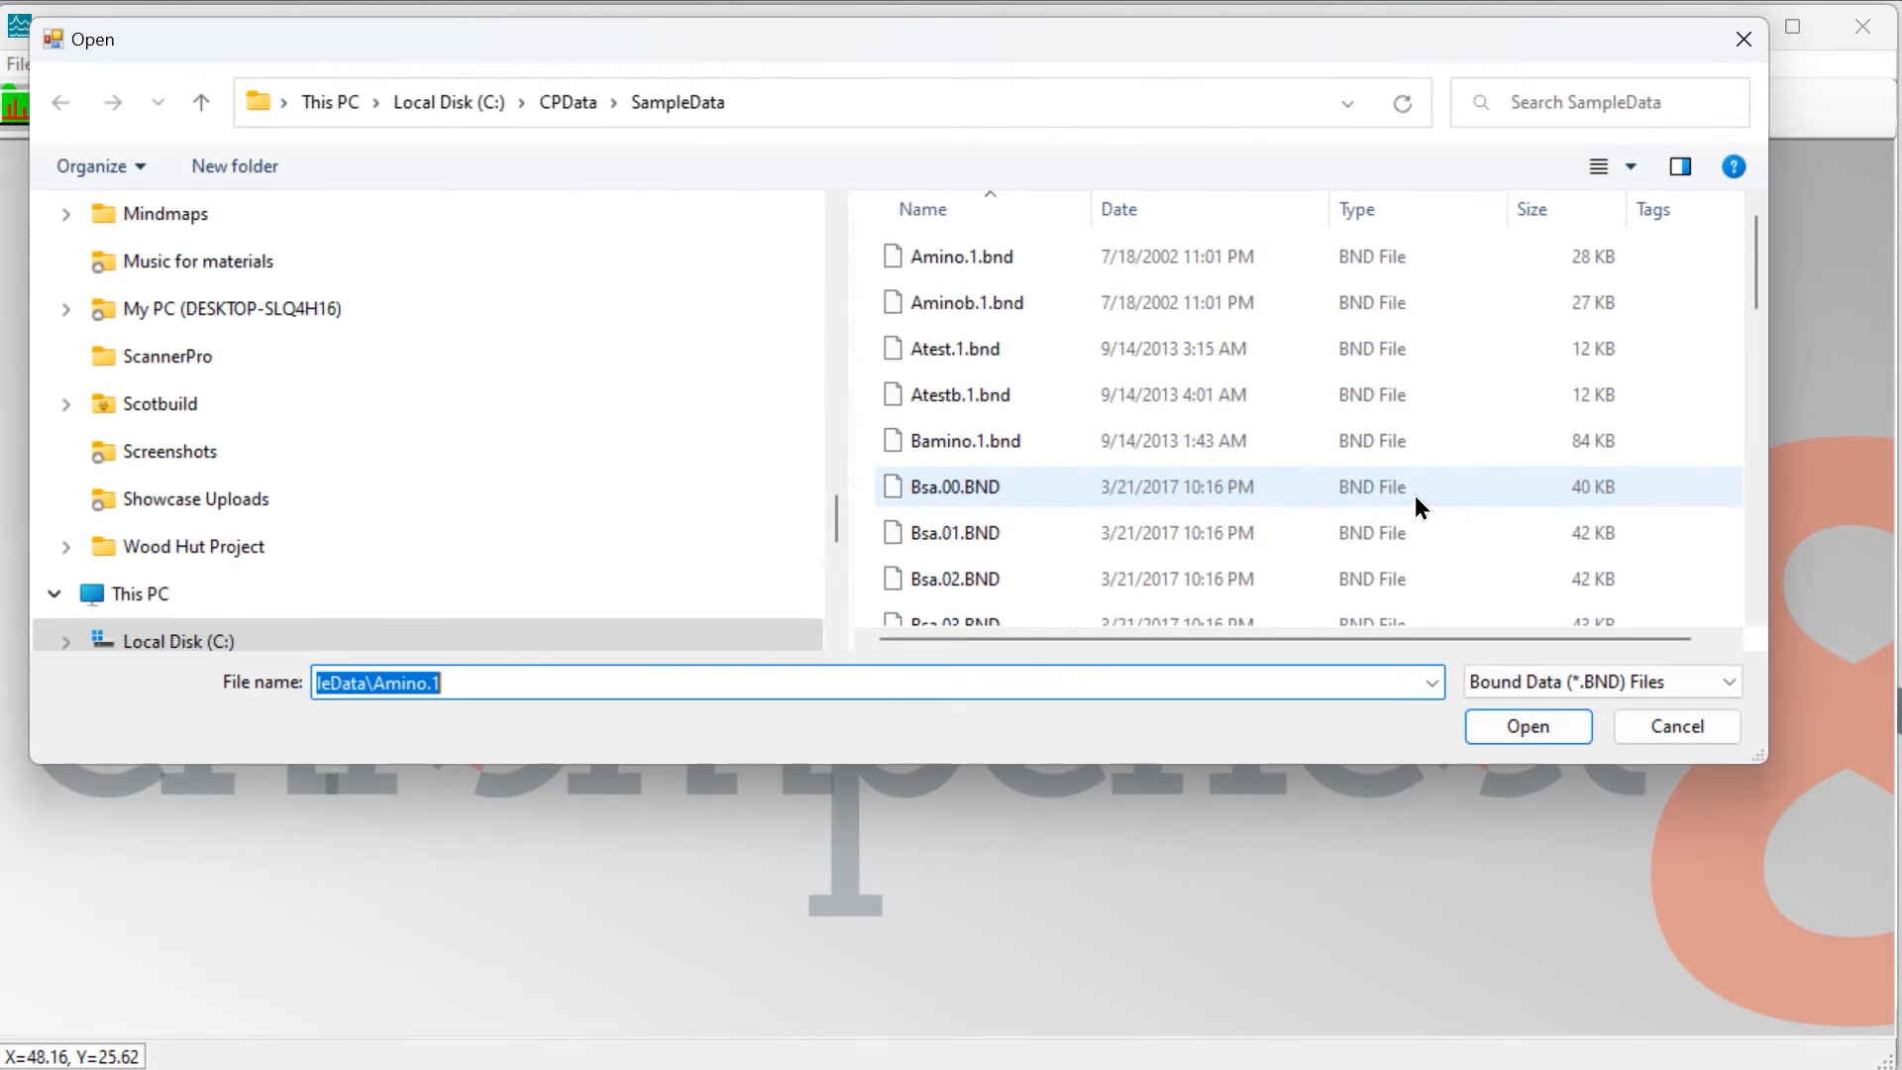
pyautogui.click(1674, 680)
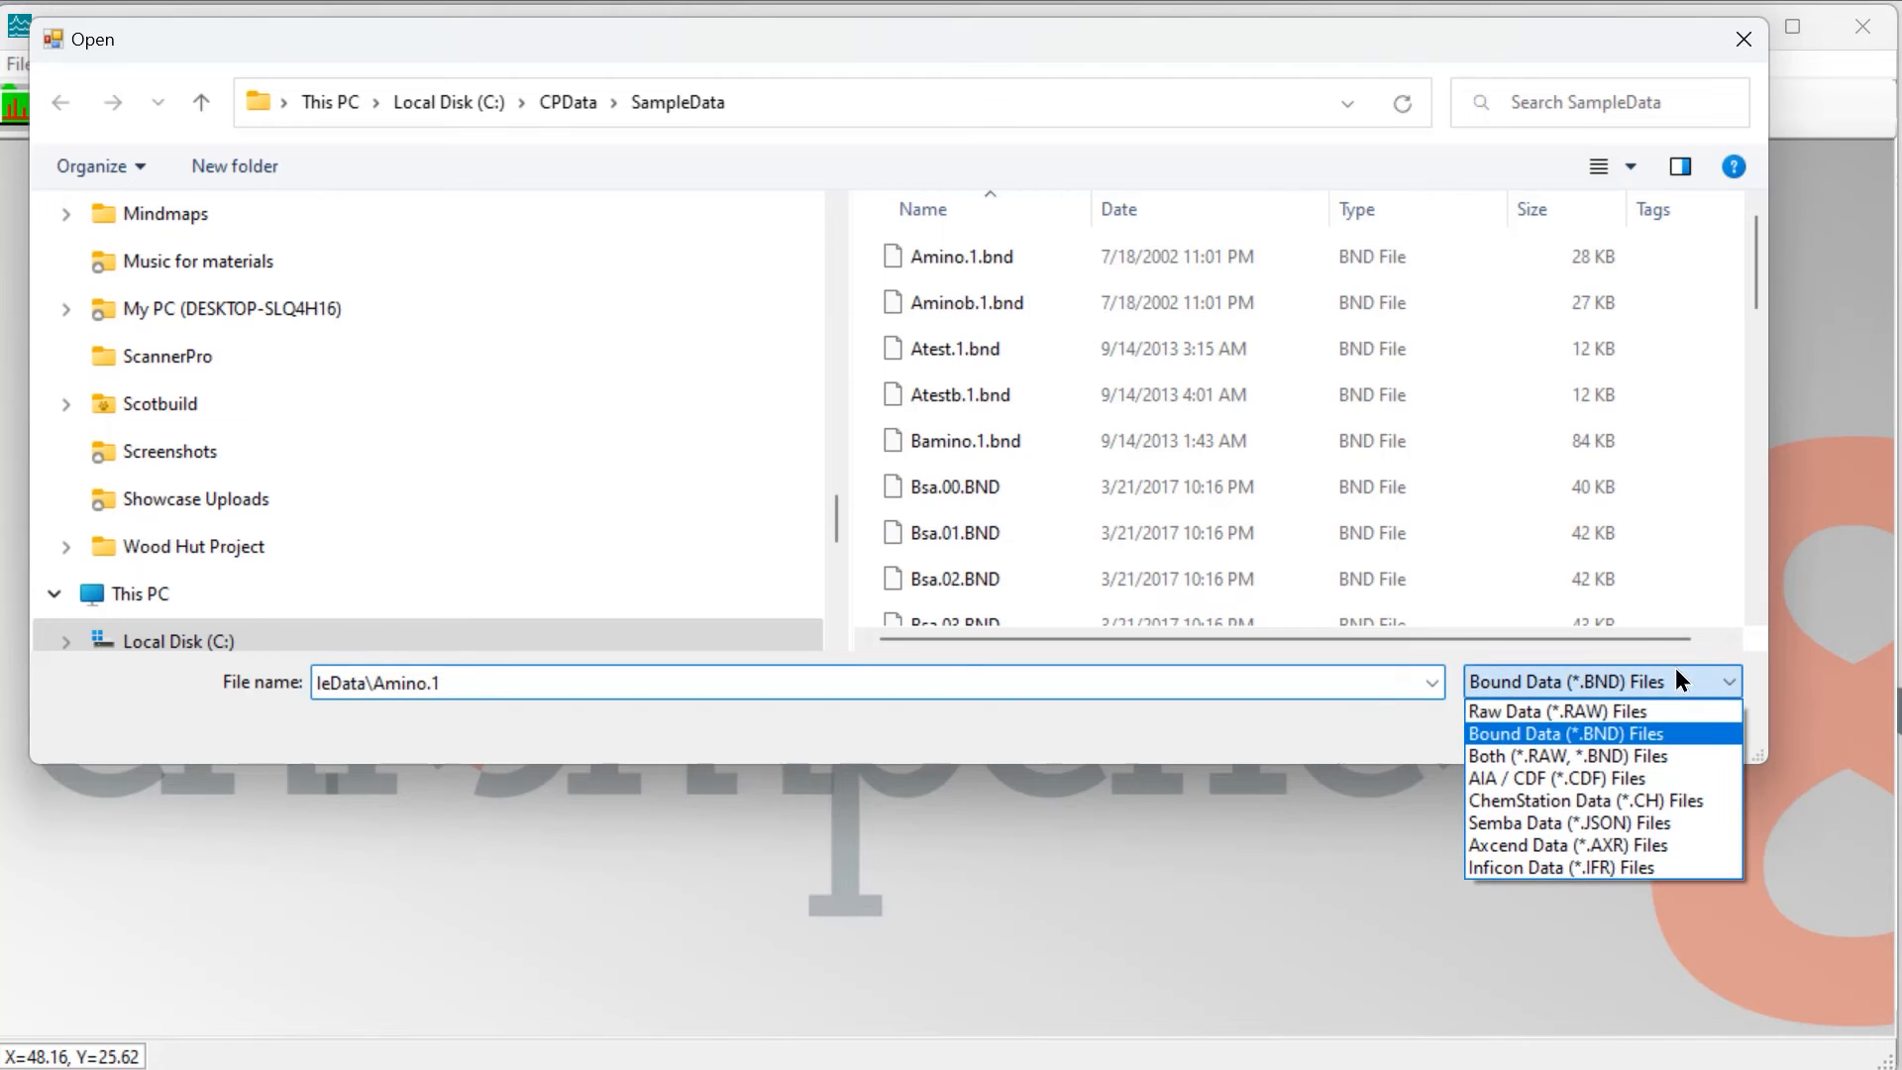
pyautogui.click(1631, 710)
pyautogui.click(912, 255)
pyautogui.click(1515, 726)
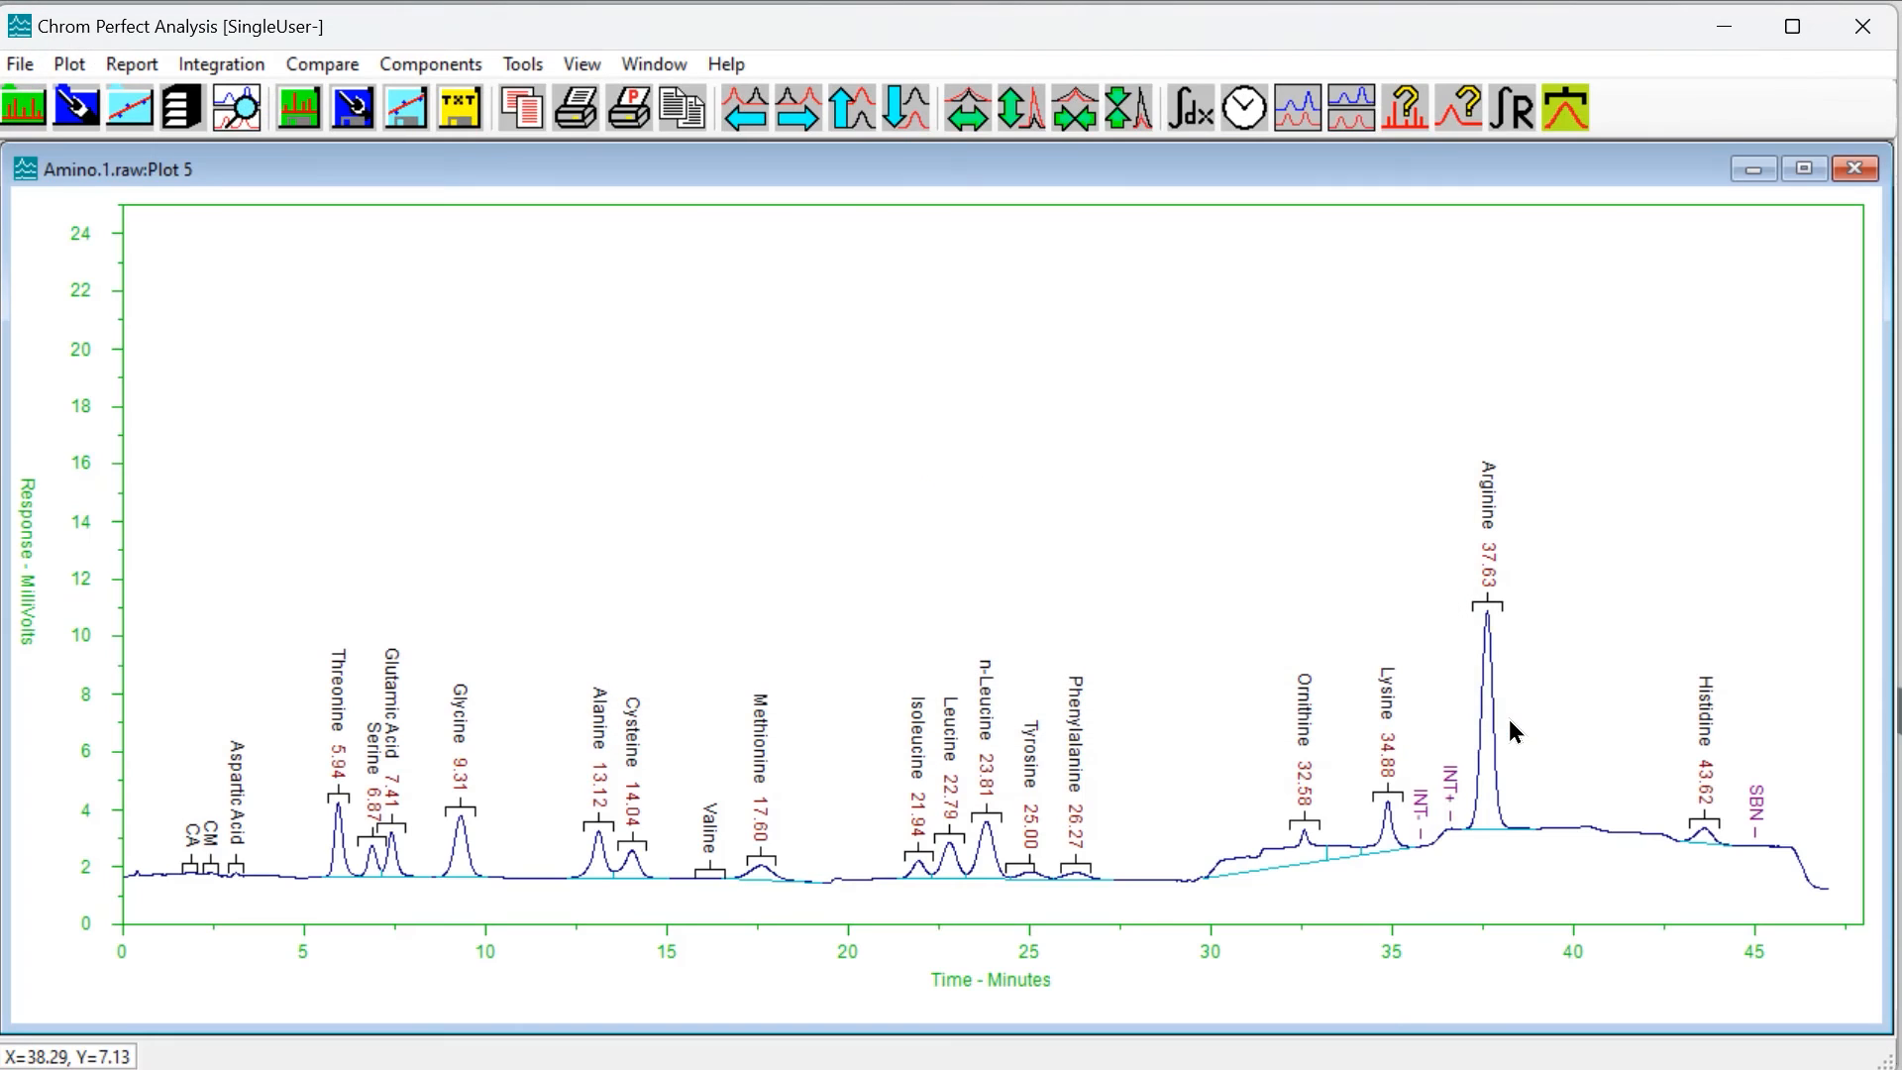
# - Insert a Set Baseline Now (SBN) integration event at about 31.81 minutes, just before the Ornithine peak
pyautogui.click(224, 65)
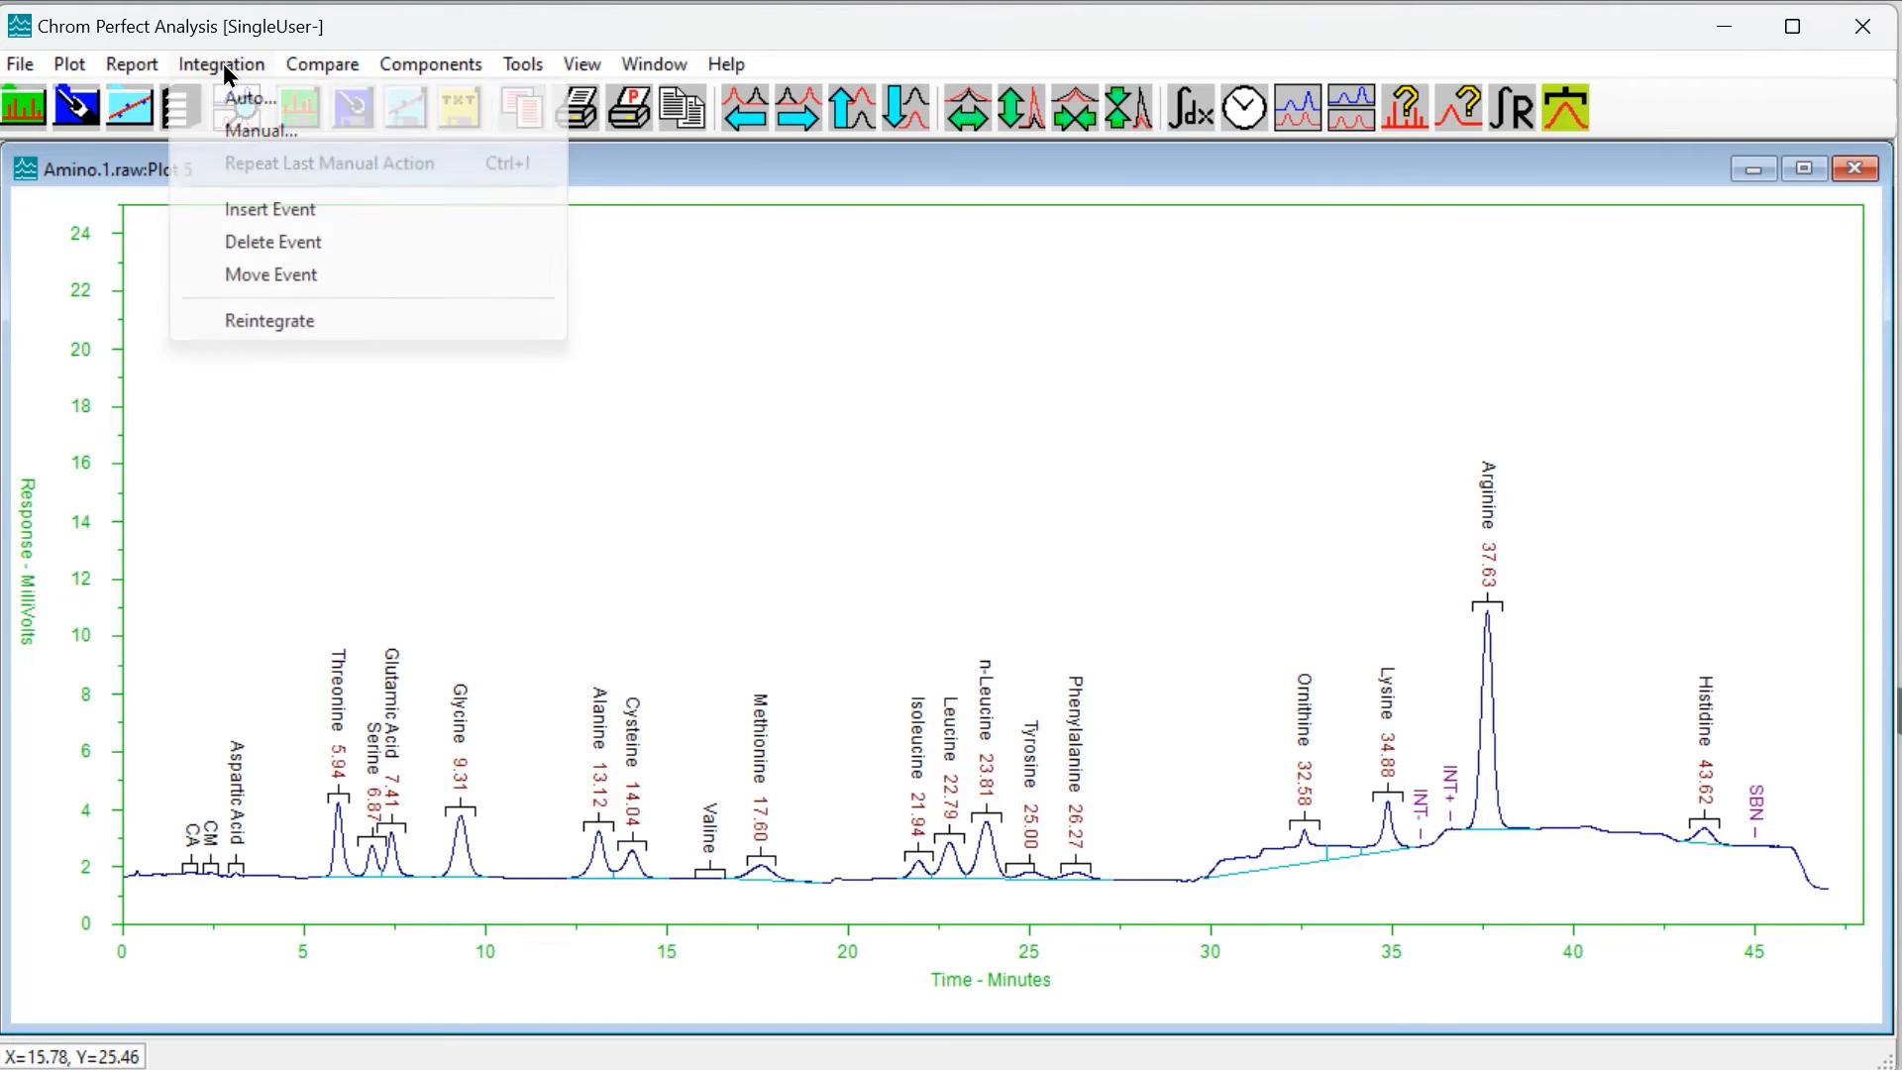
pyautogui.click(292, 209)
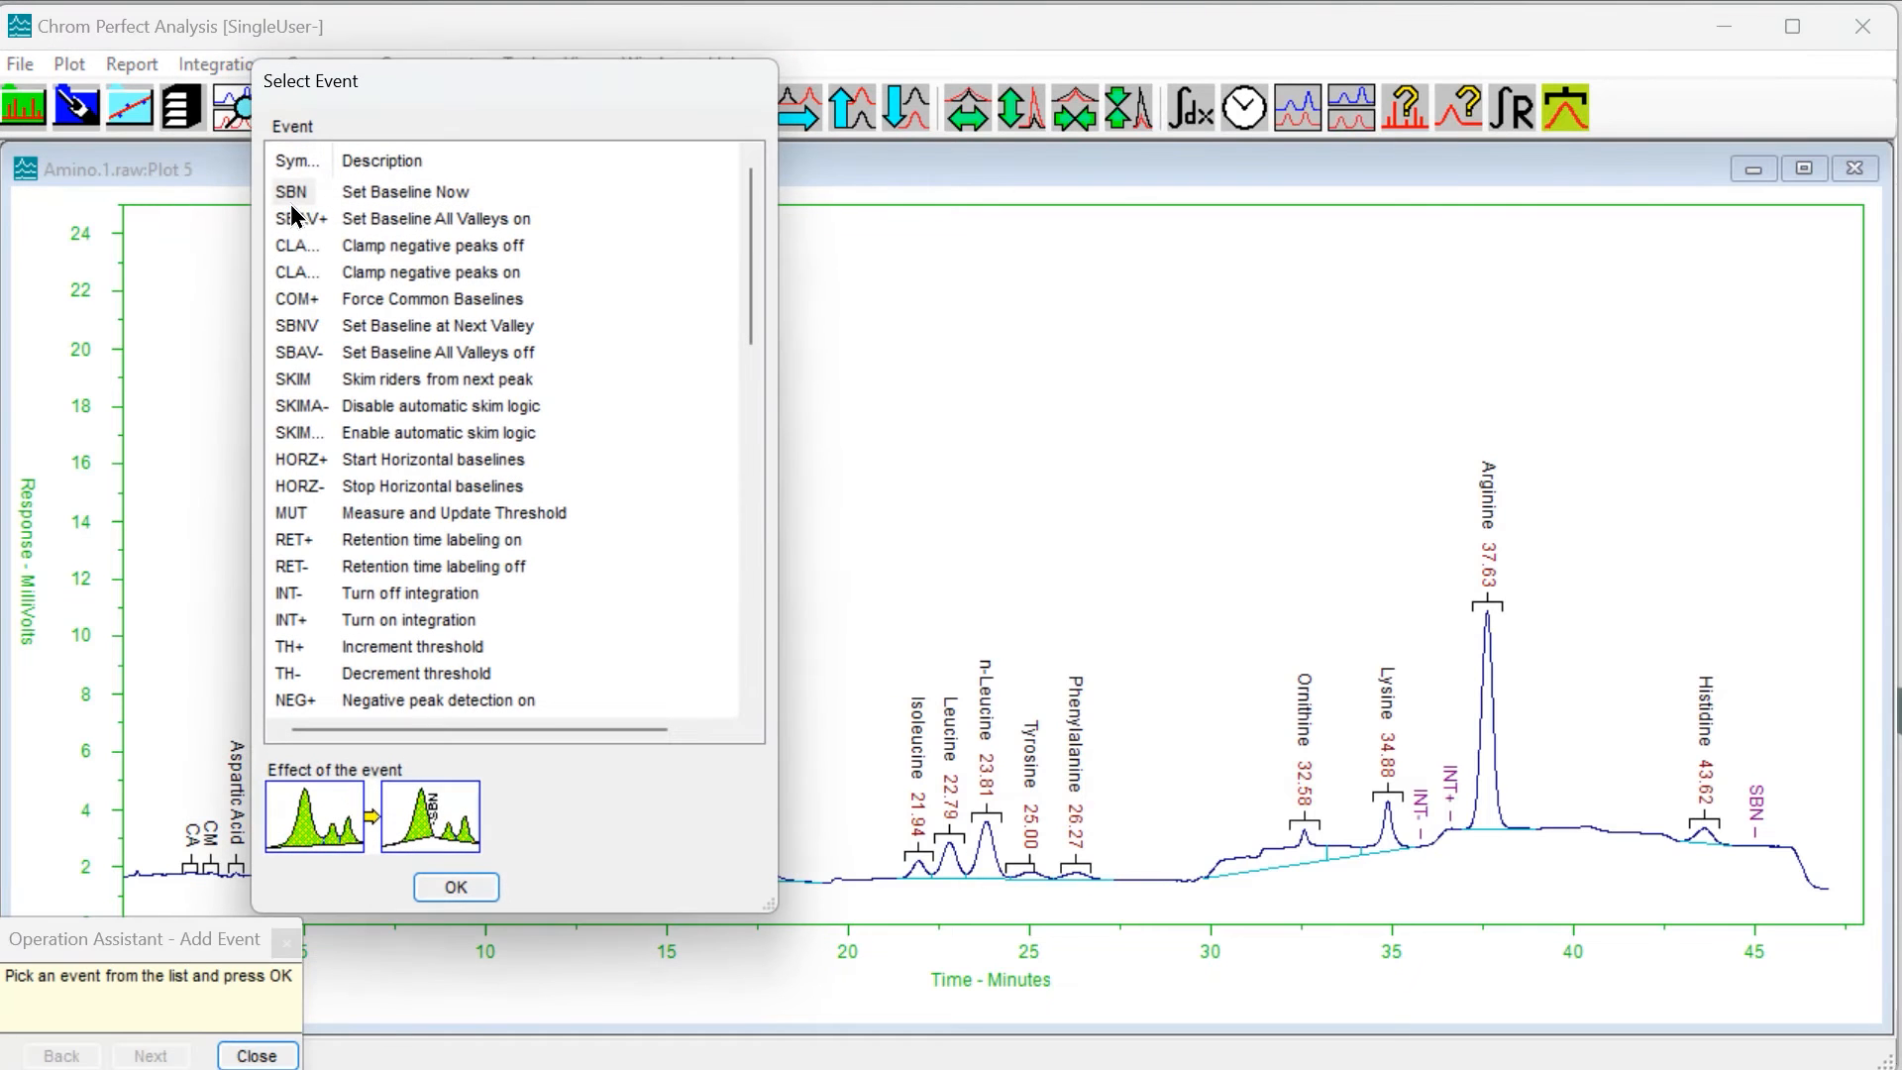
pyautogui.click(294, 193)
pyautogui.click(456, 887)
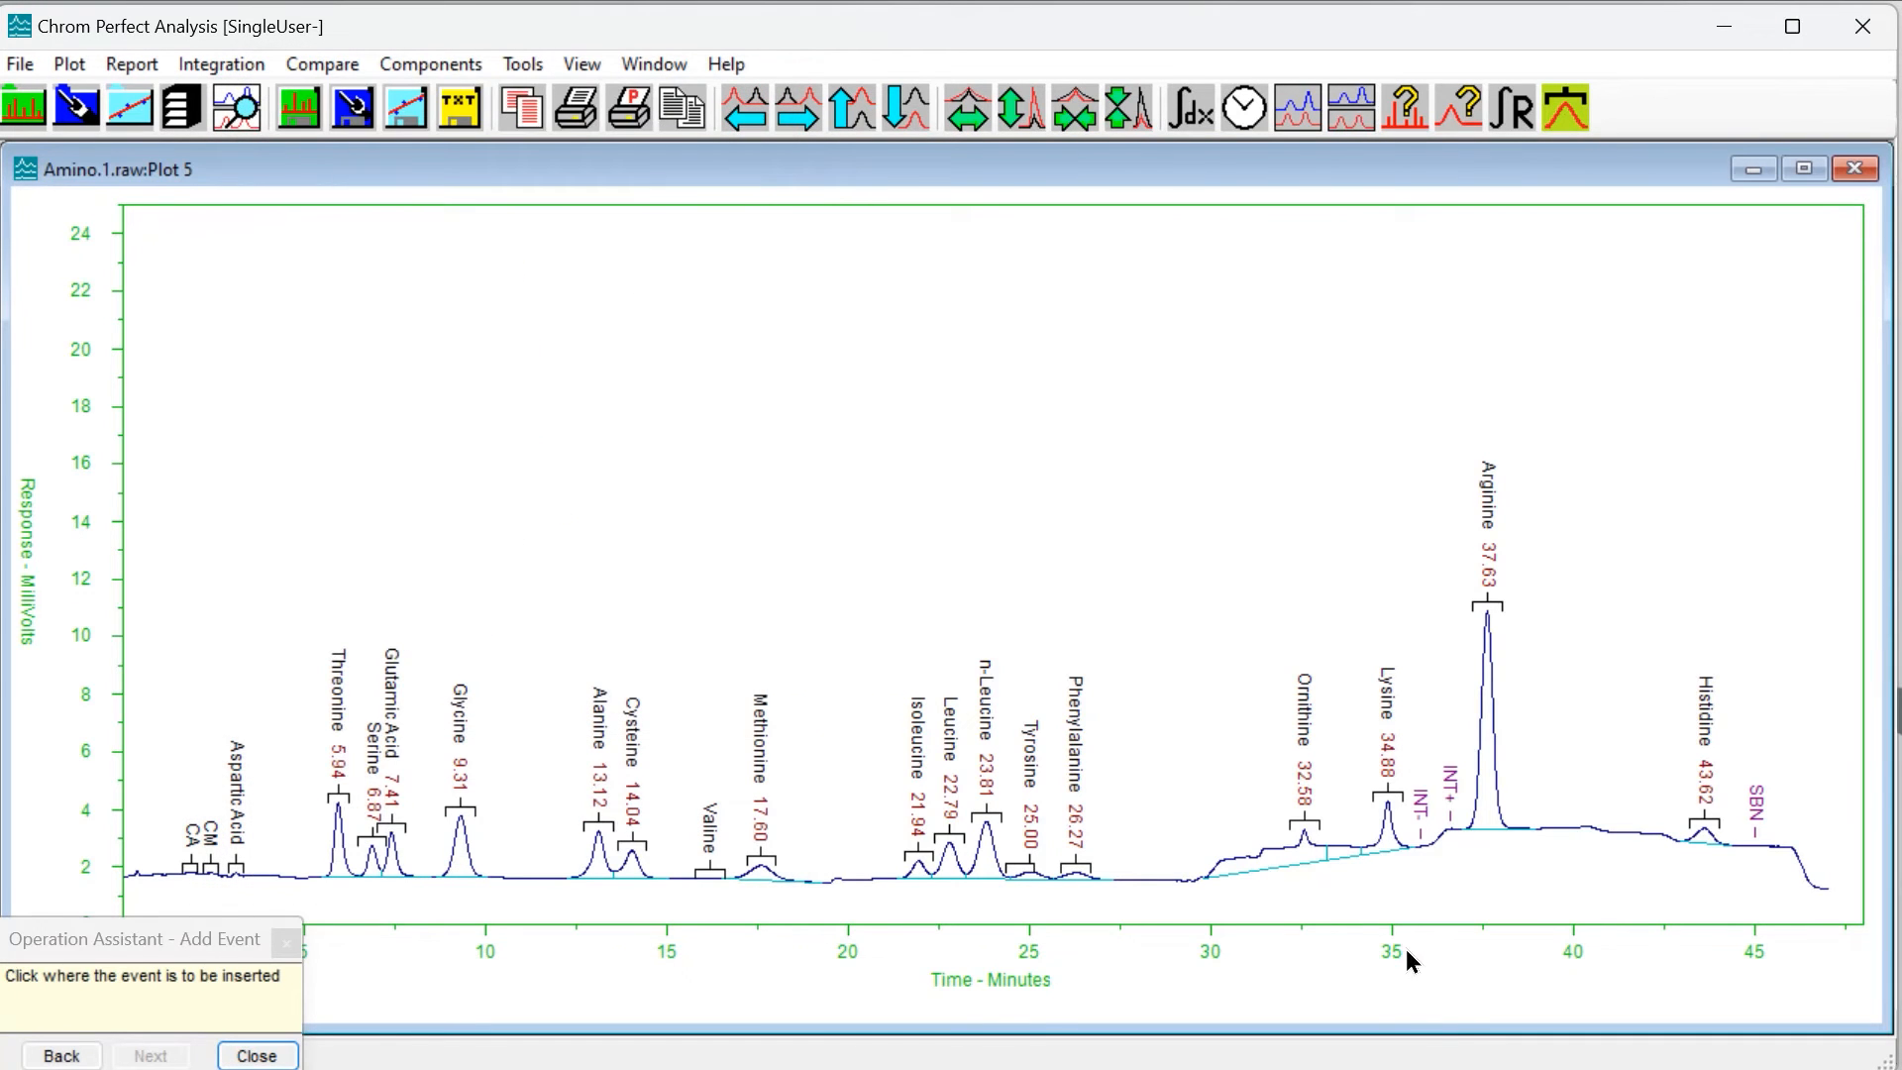
pyautogui.click(1278, 847)
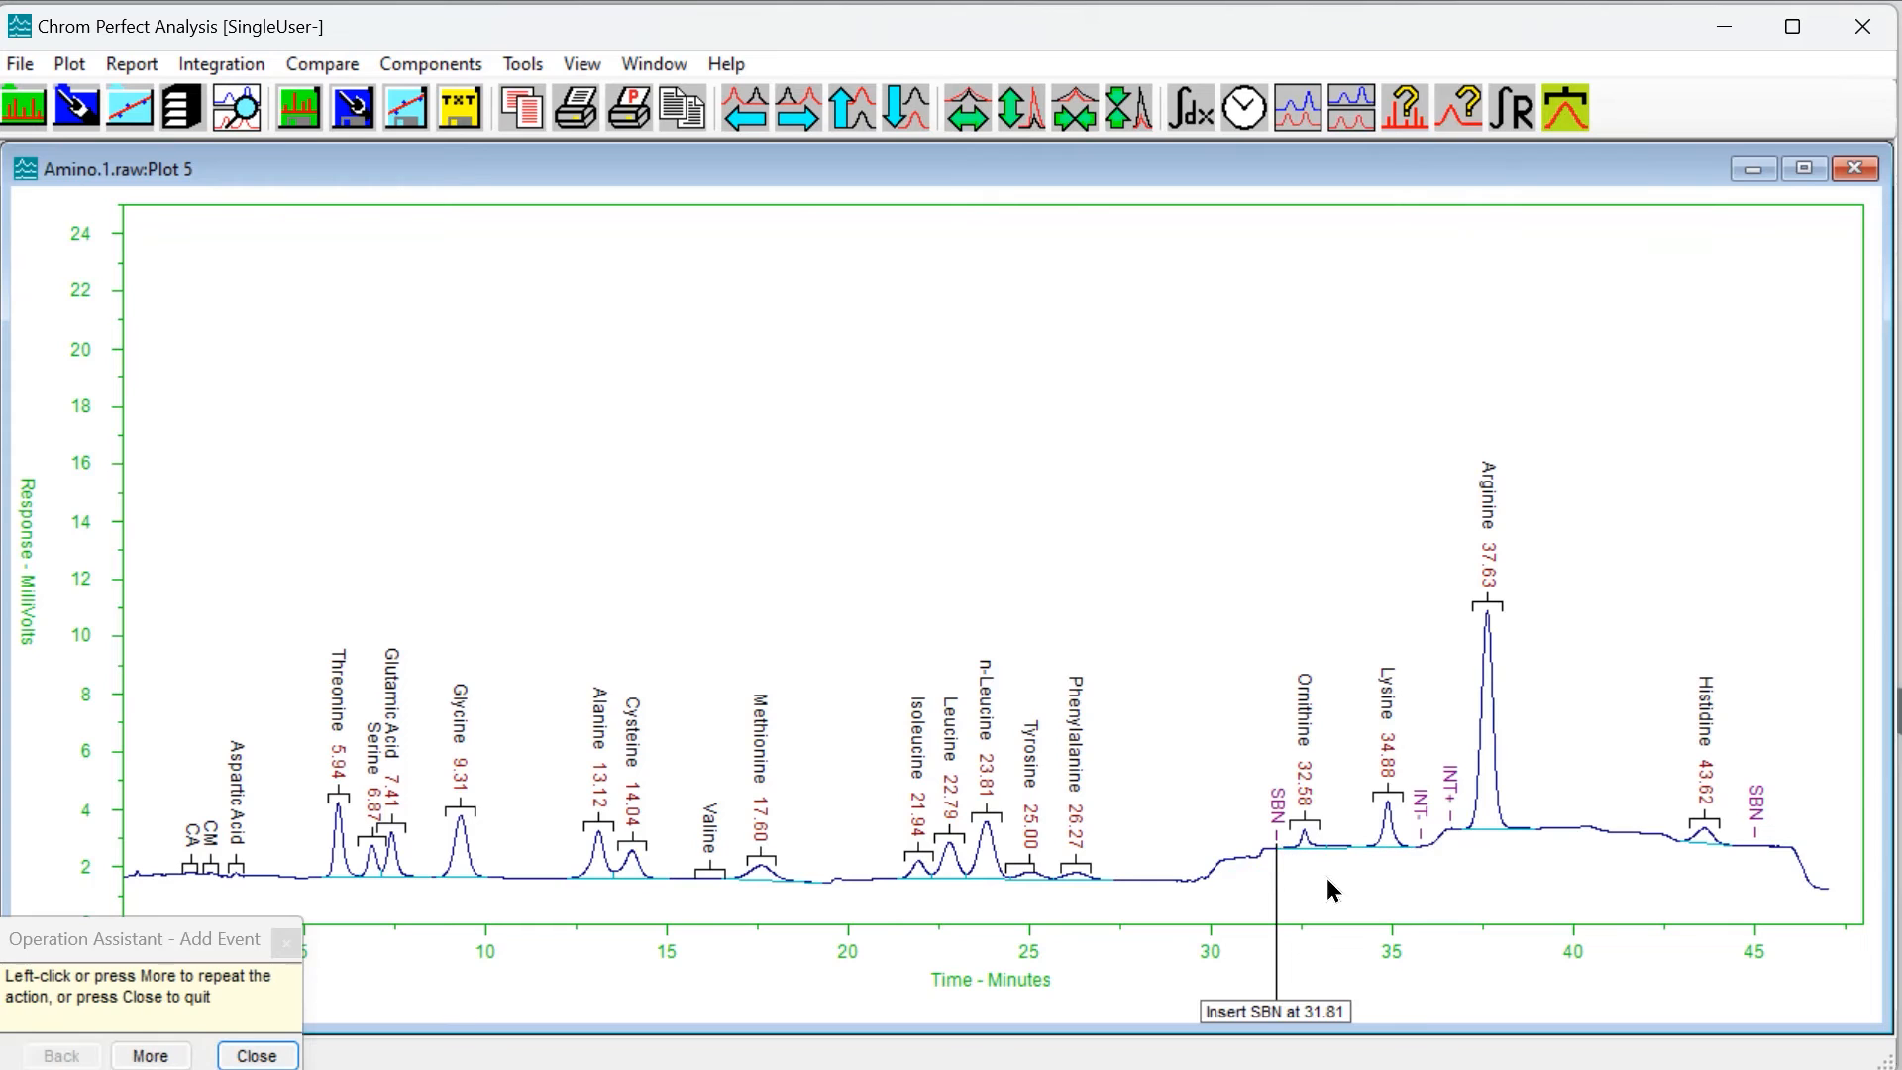
pyautogui.click(257, 1056)
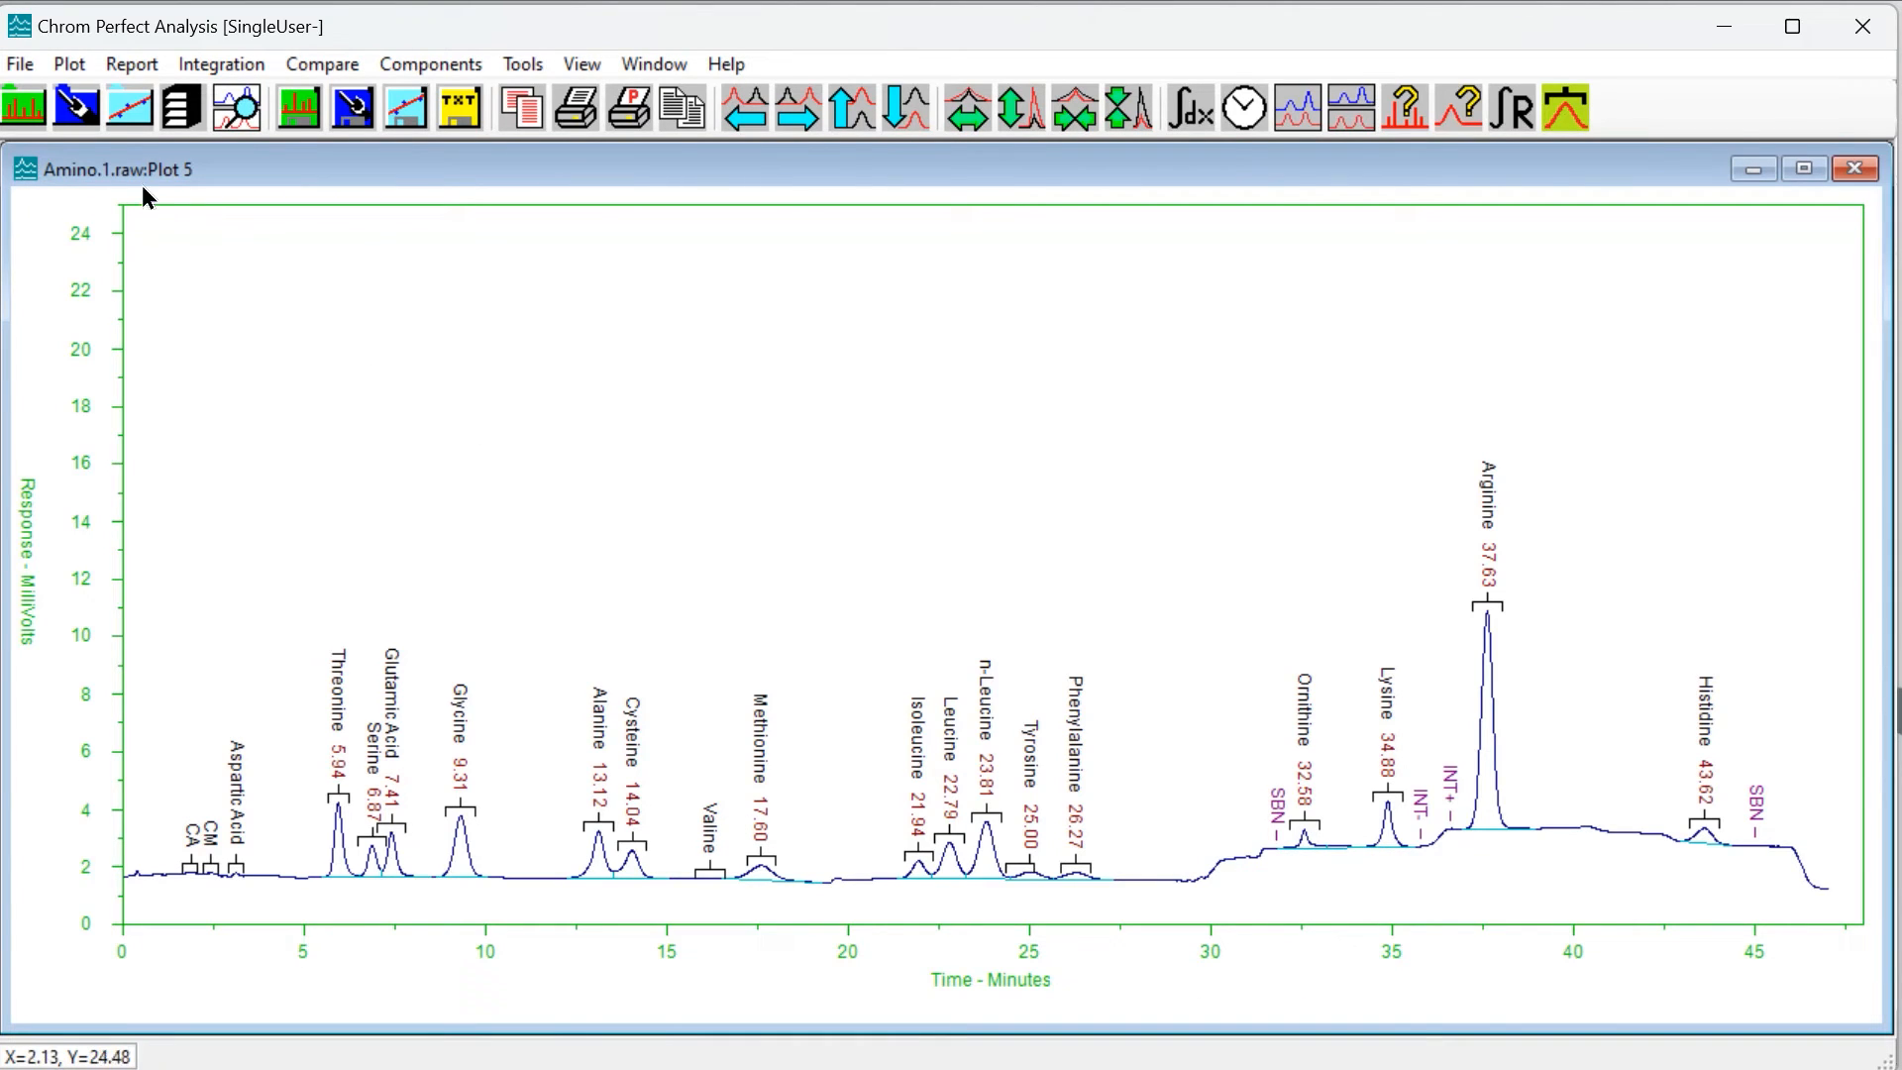
# - Save the method to C:\CPData\SampleData\Amino.met and reopen the raw data file Amino.1.raw from the same folder
pyautogui.click(22, 65)
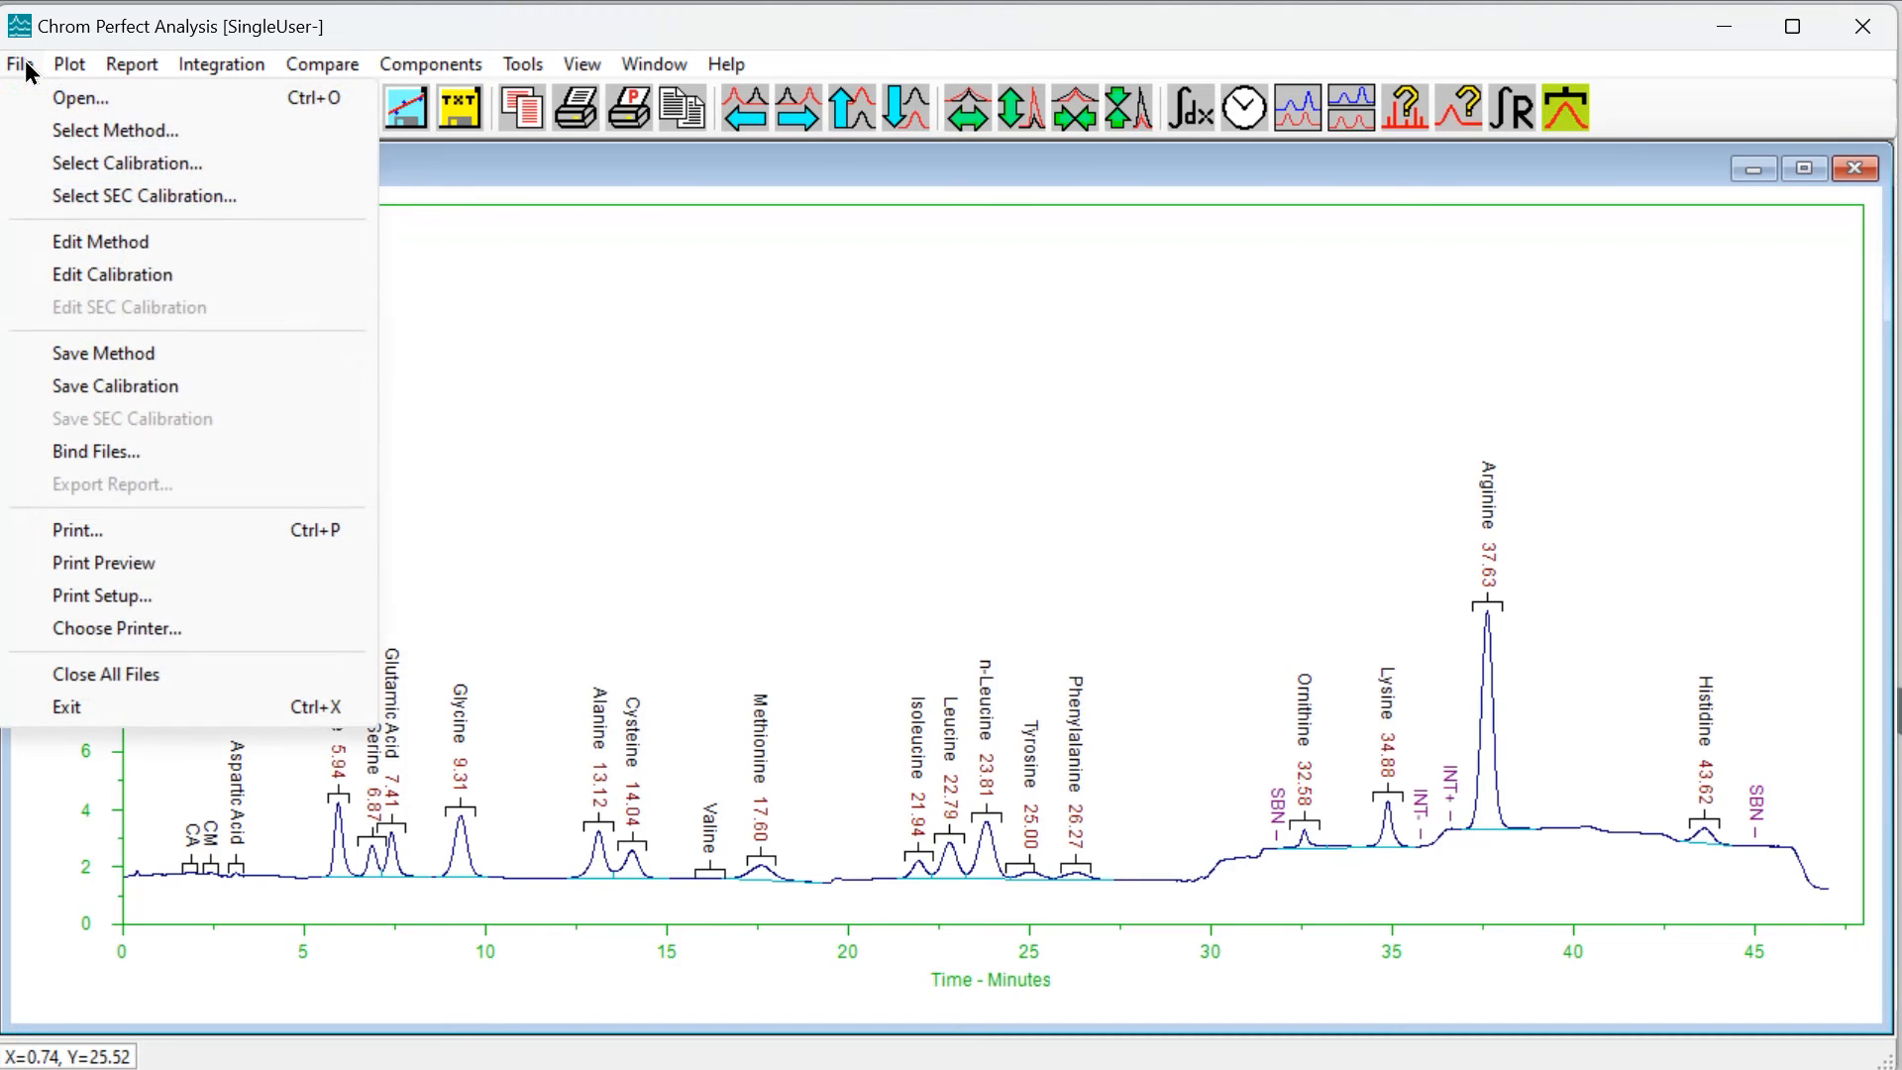
pyautogui.click(174, 350)
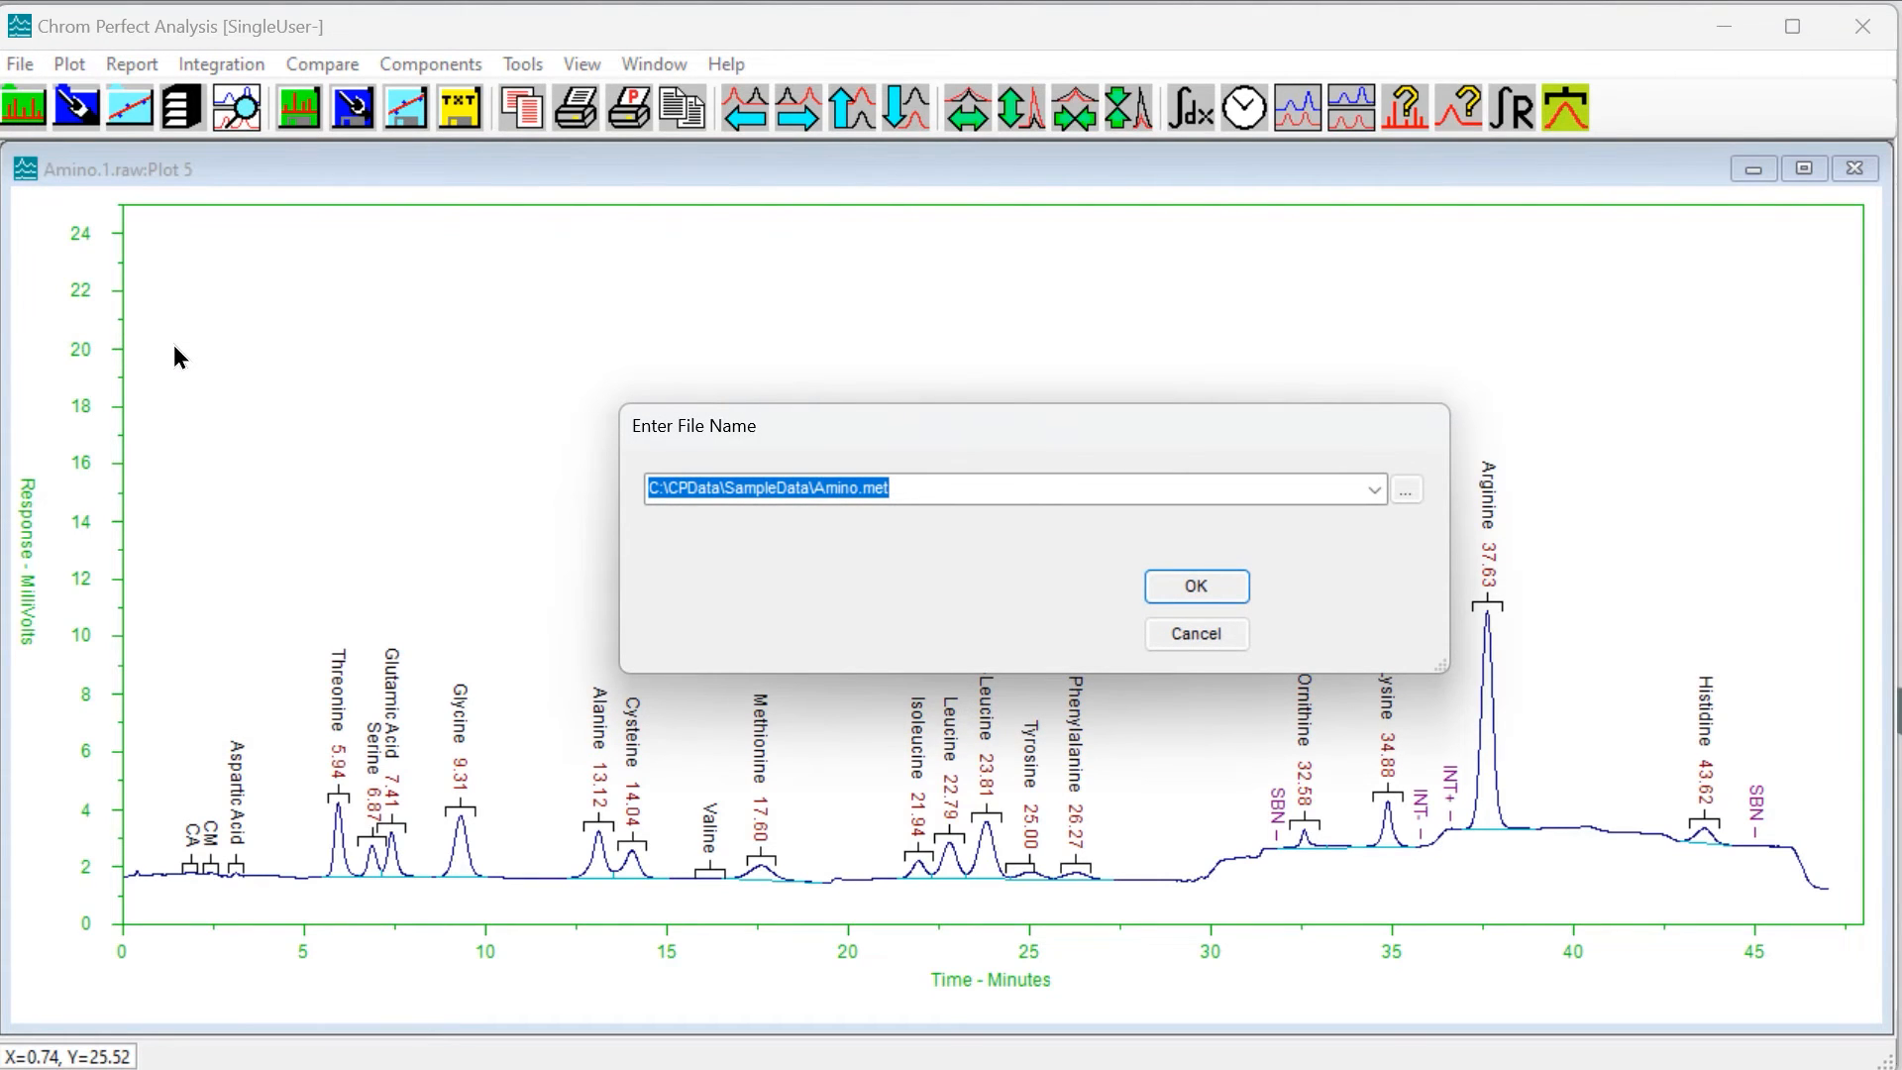
pyautogui.click(1171, 587)
pyautogui.click(839, 627)
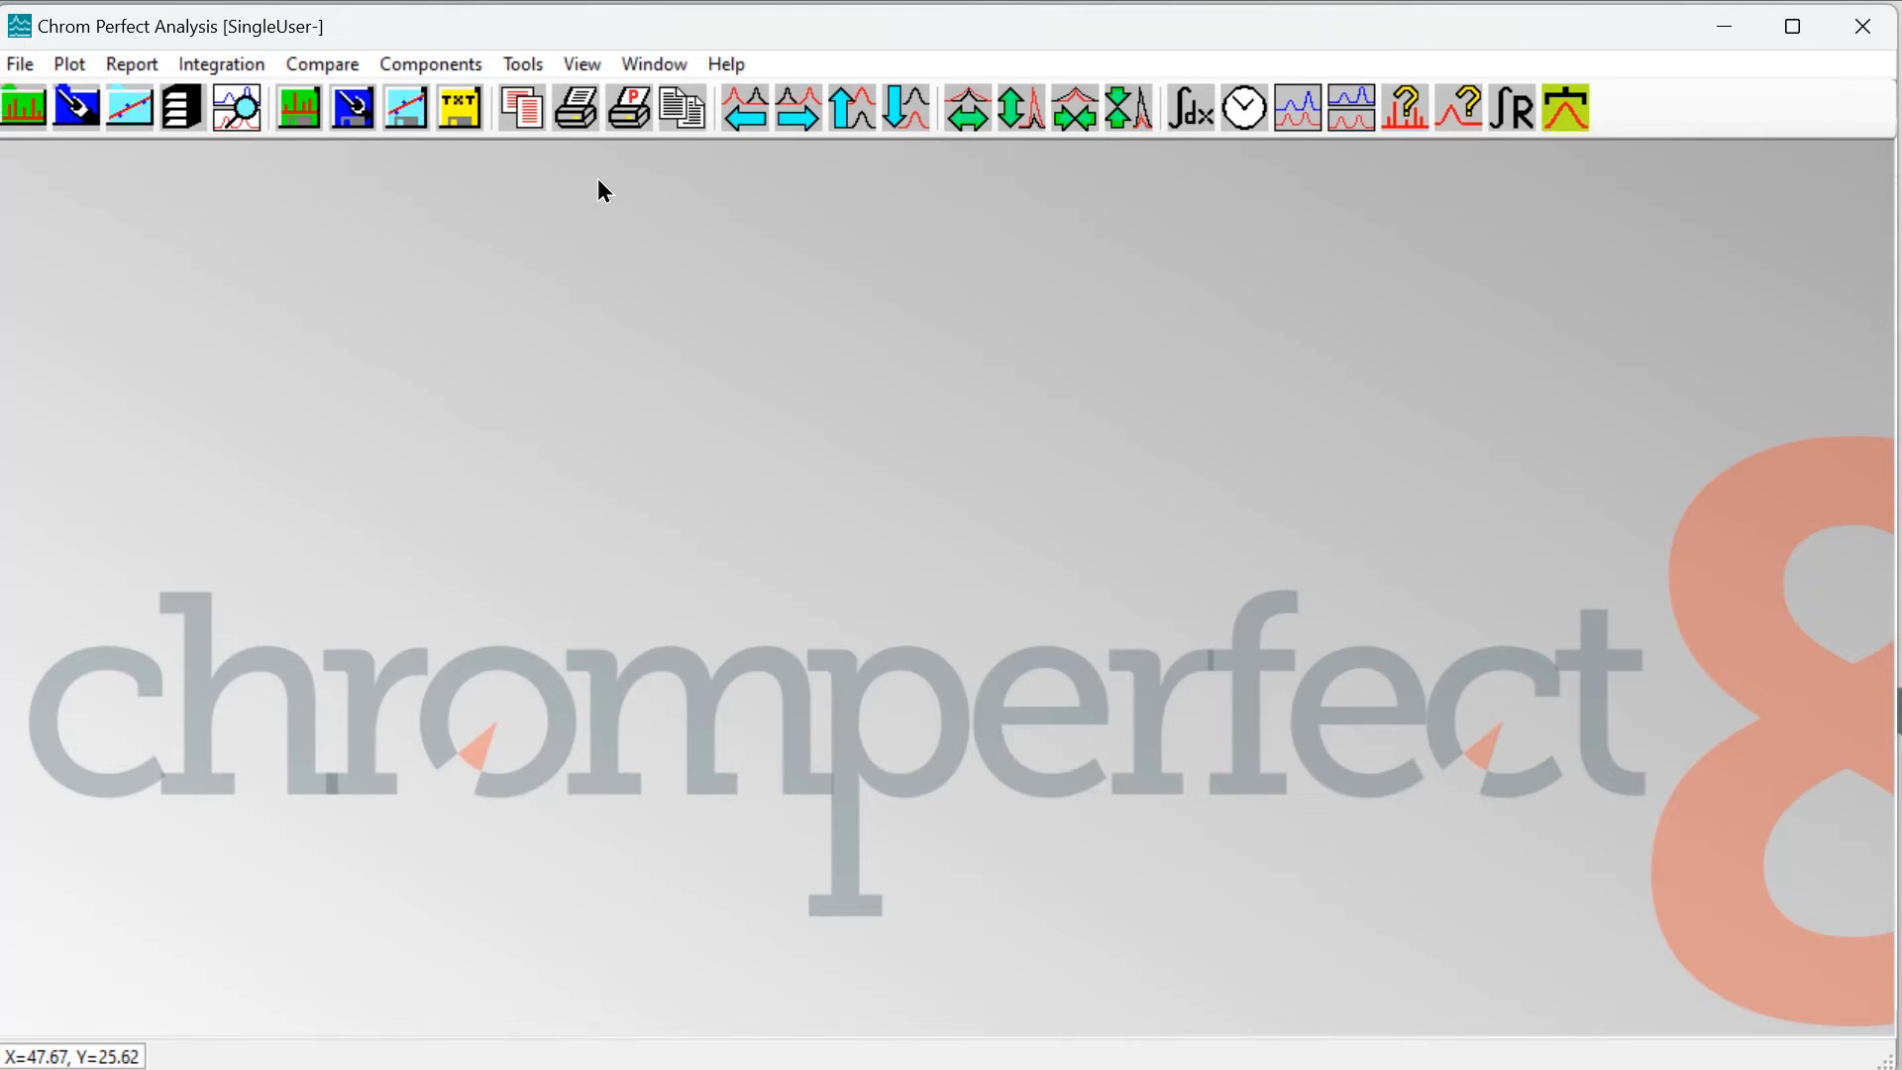
pyautogui.click(23, 107)
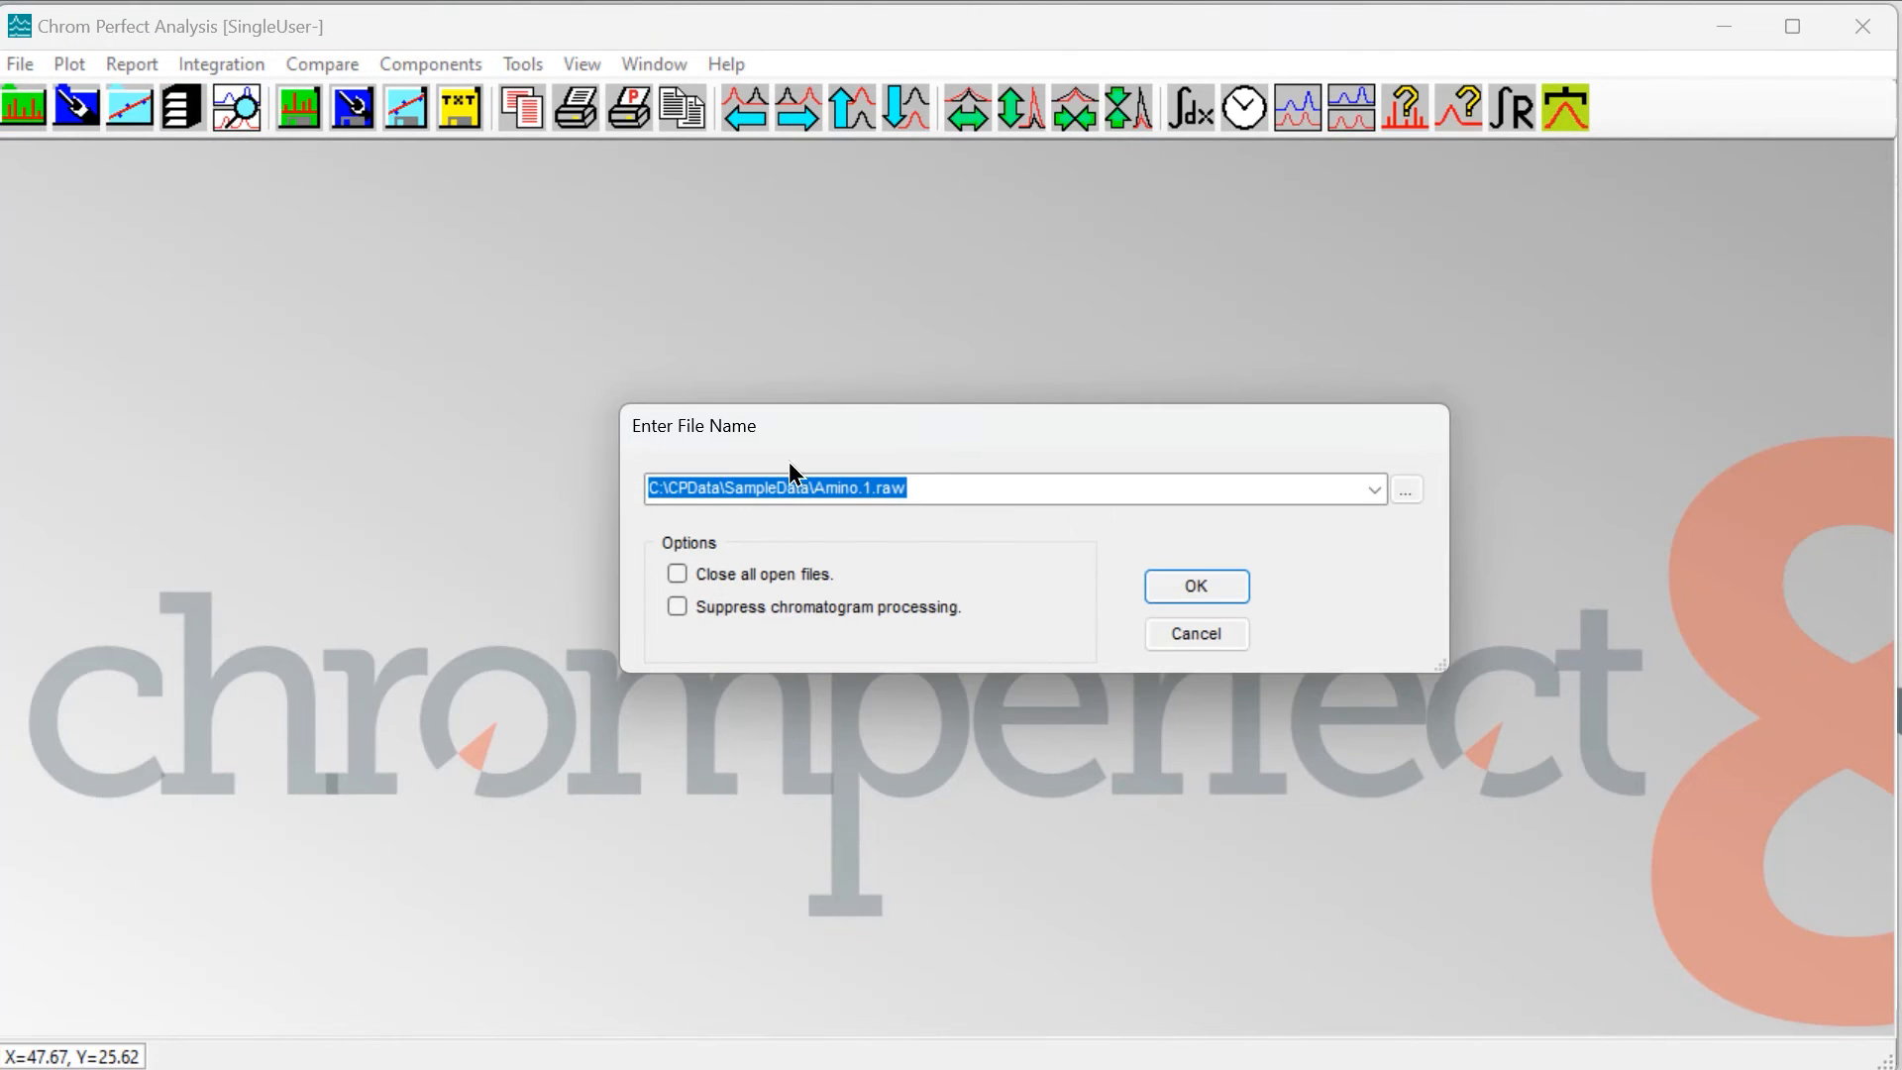
pyautogui.click(1219, 588)
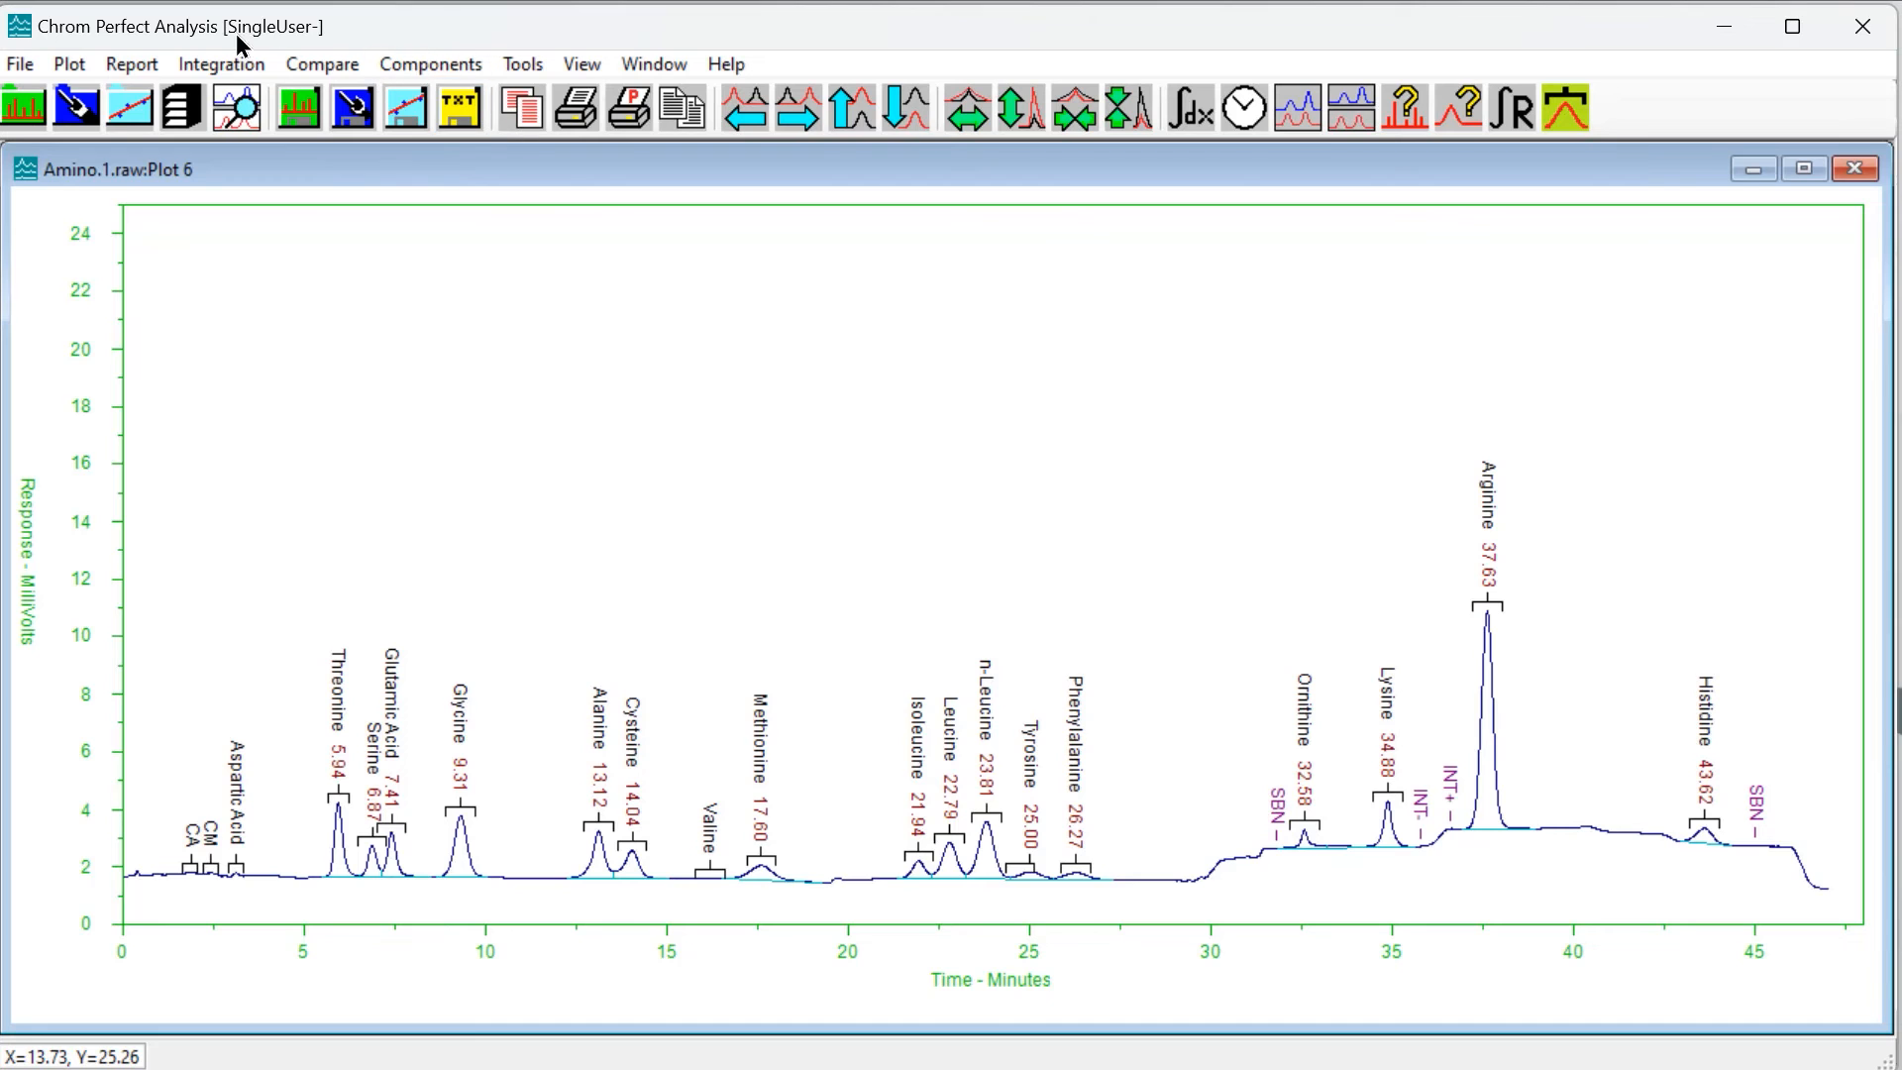
# - Move the SBN event before the Ornithine peak back to about 28.8 minutes, reintegrate the chromatogram, and finish moving events
pyautogui.click(210, 65)
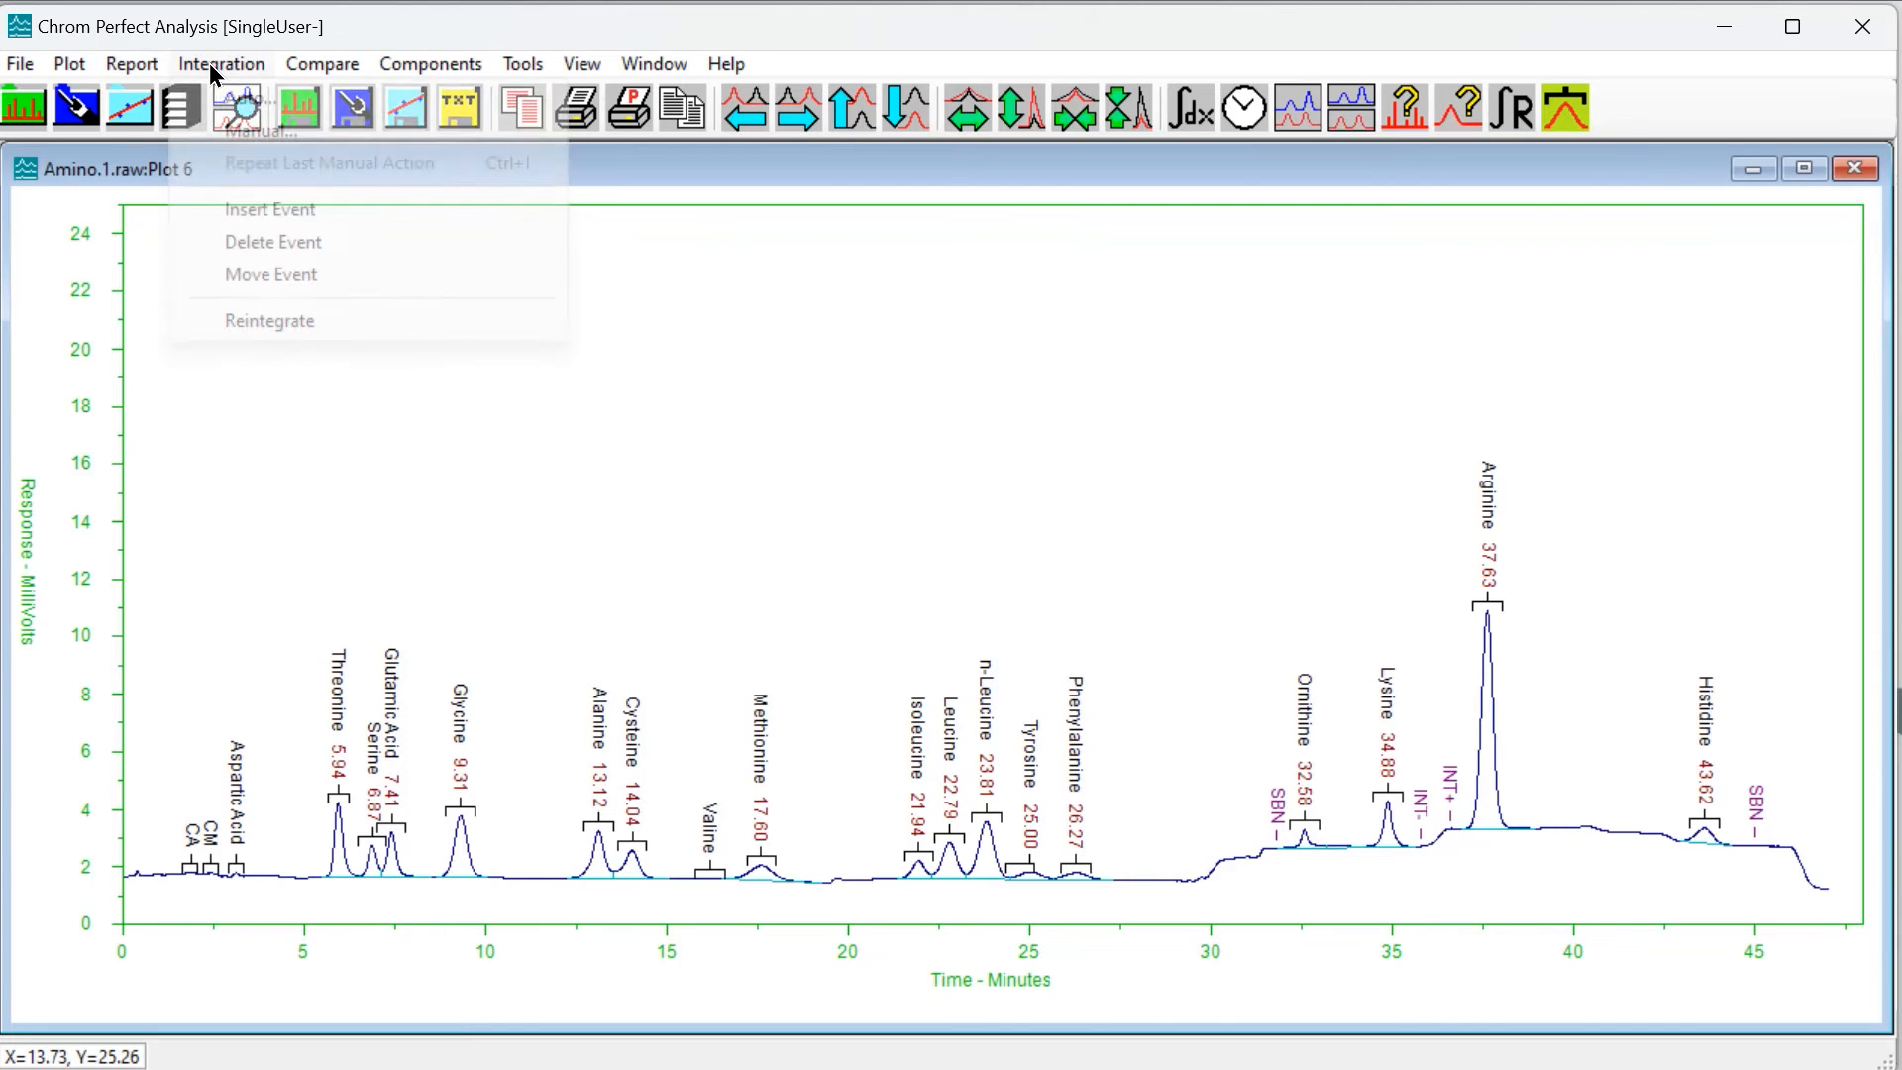
pyautogui.click(254, 275)
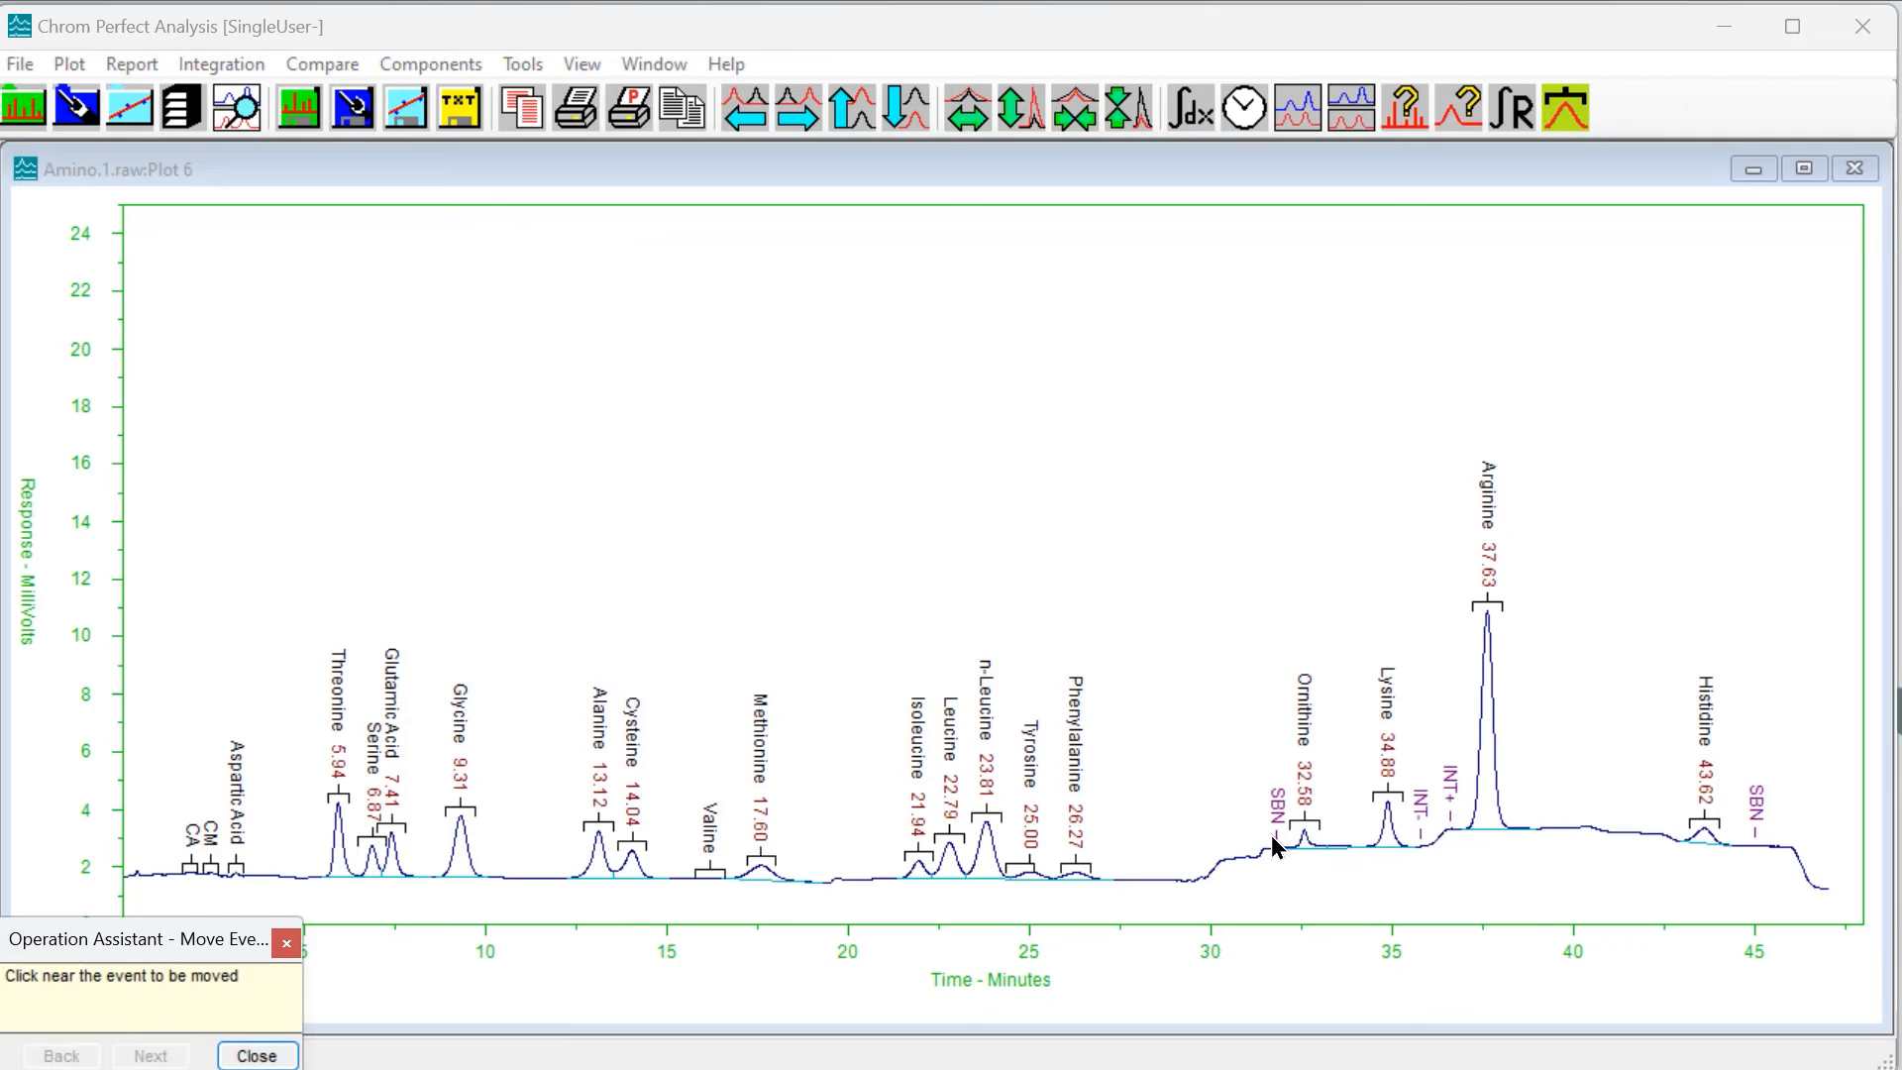
pyautogui.moveTo(1278, 849); pyautogui.dragTo(1165, 880)
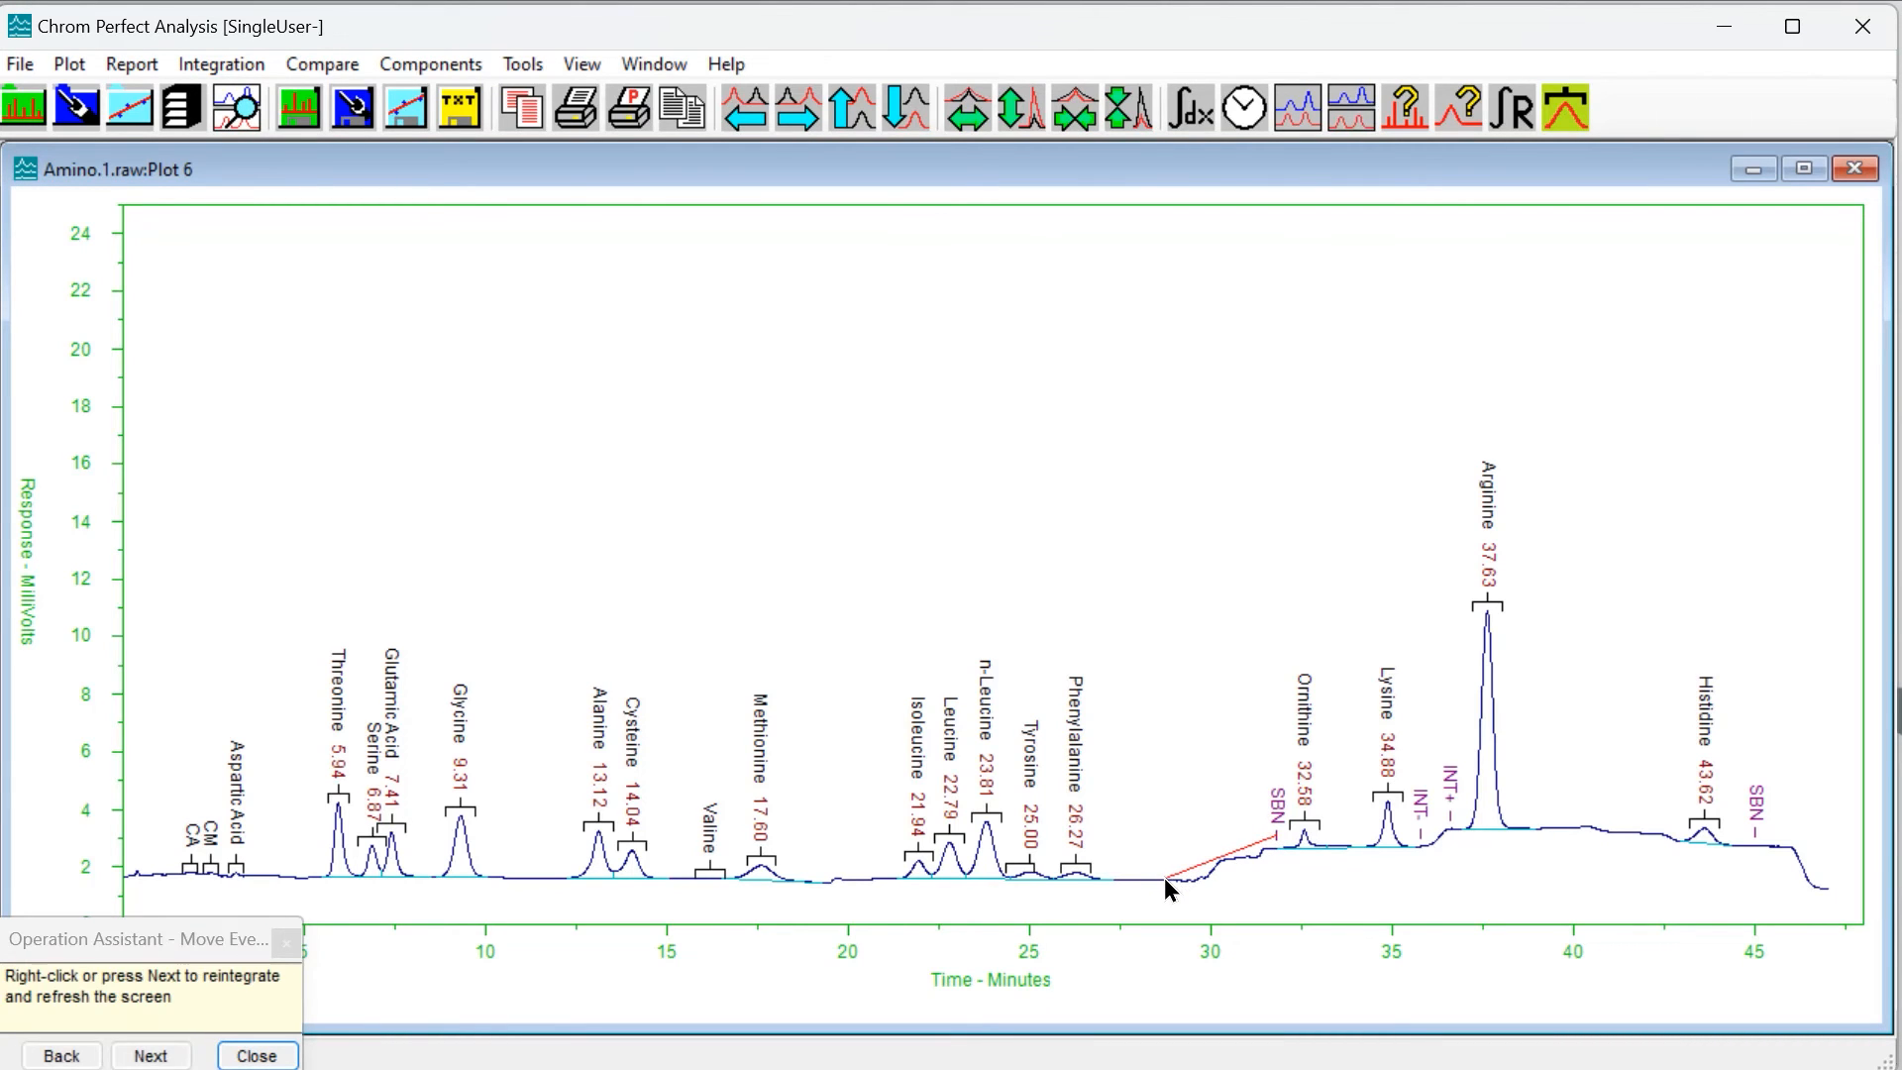
pyautogui.rightClick(1165, 880)
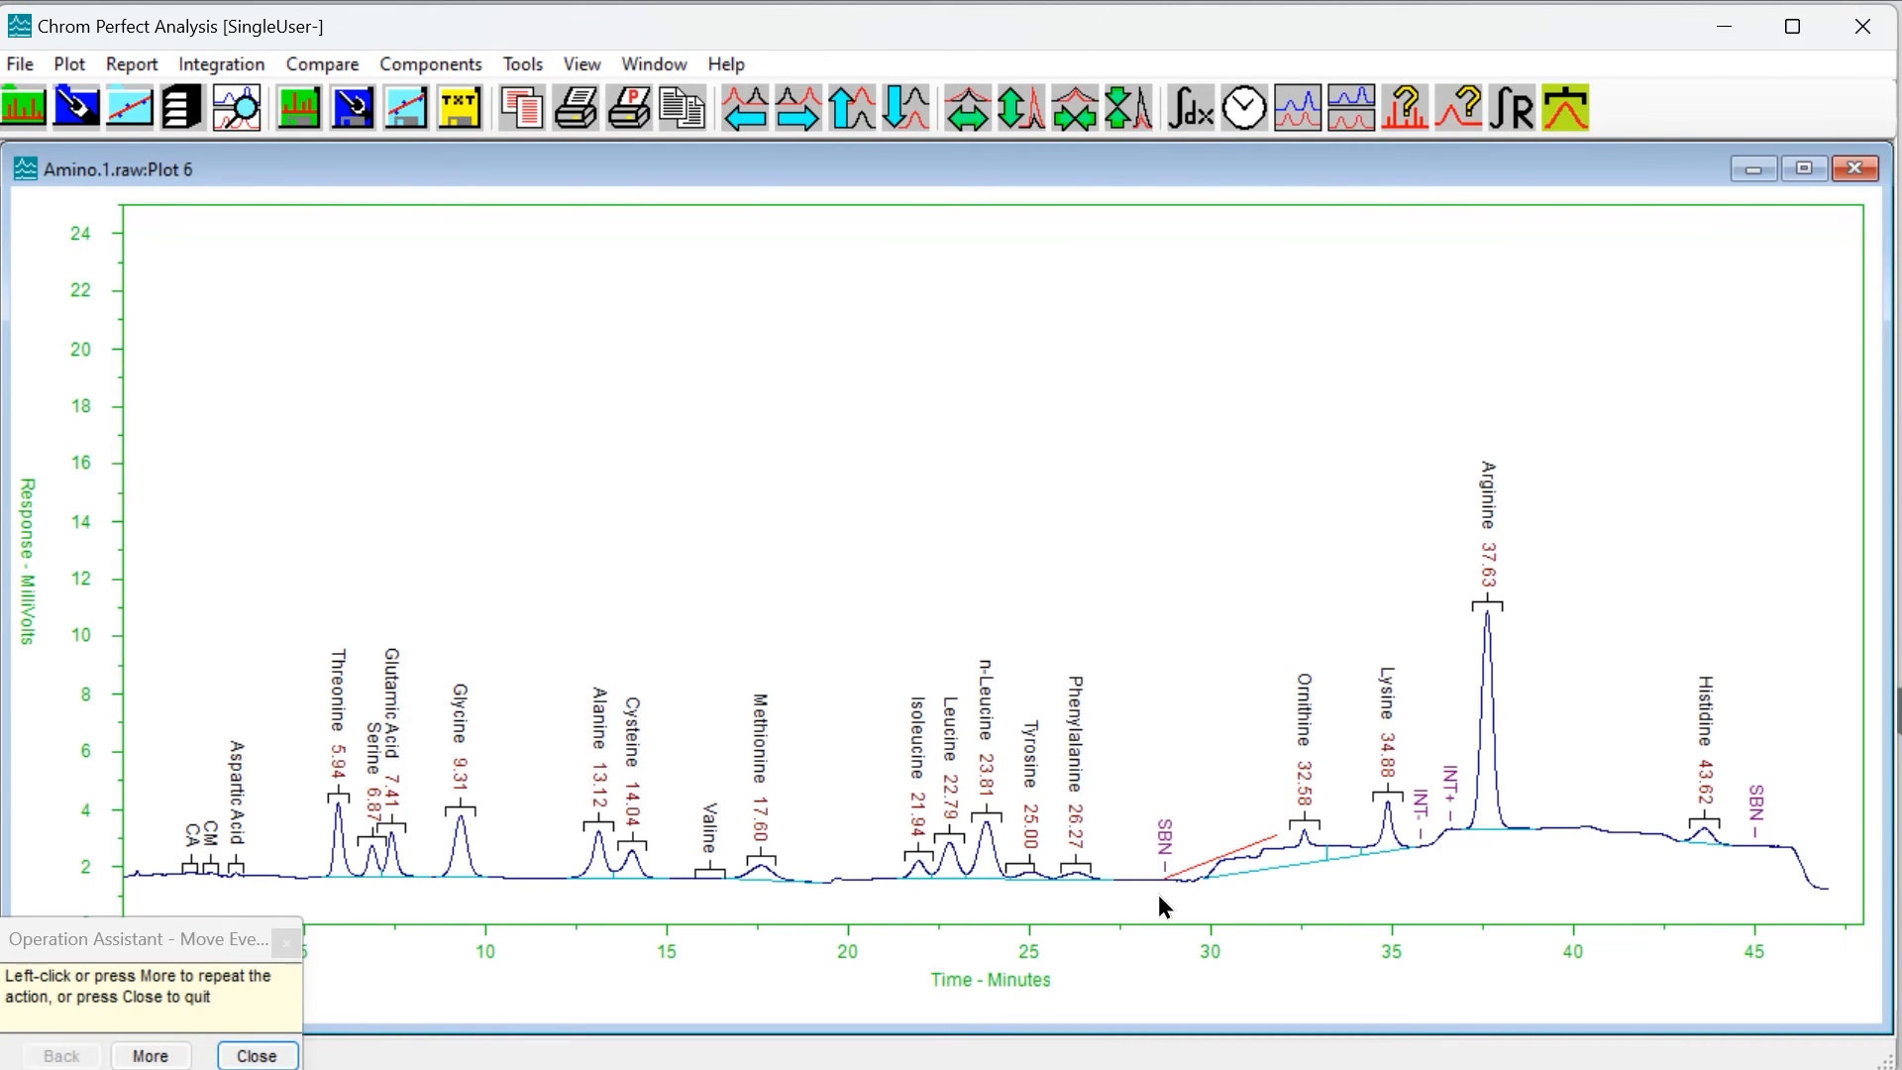
pyautogui.click(259, 1056)
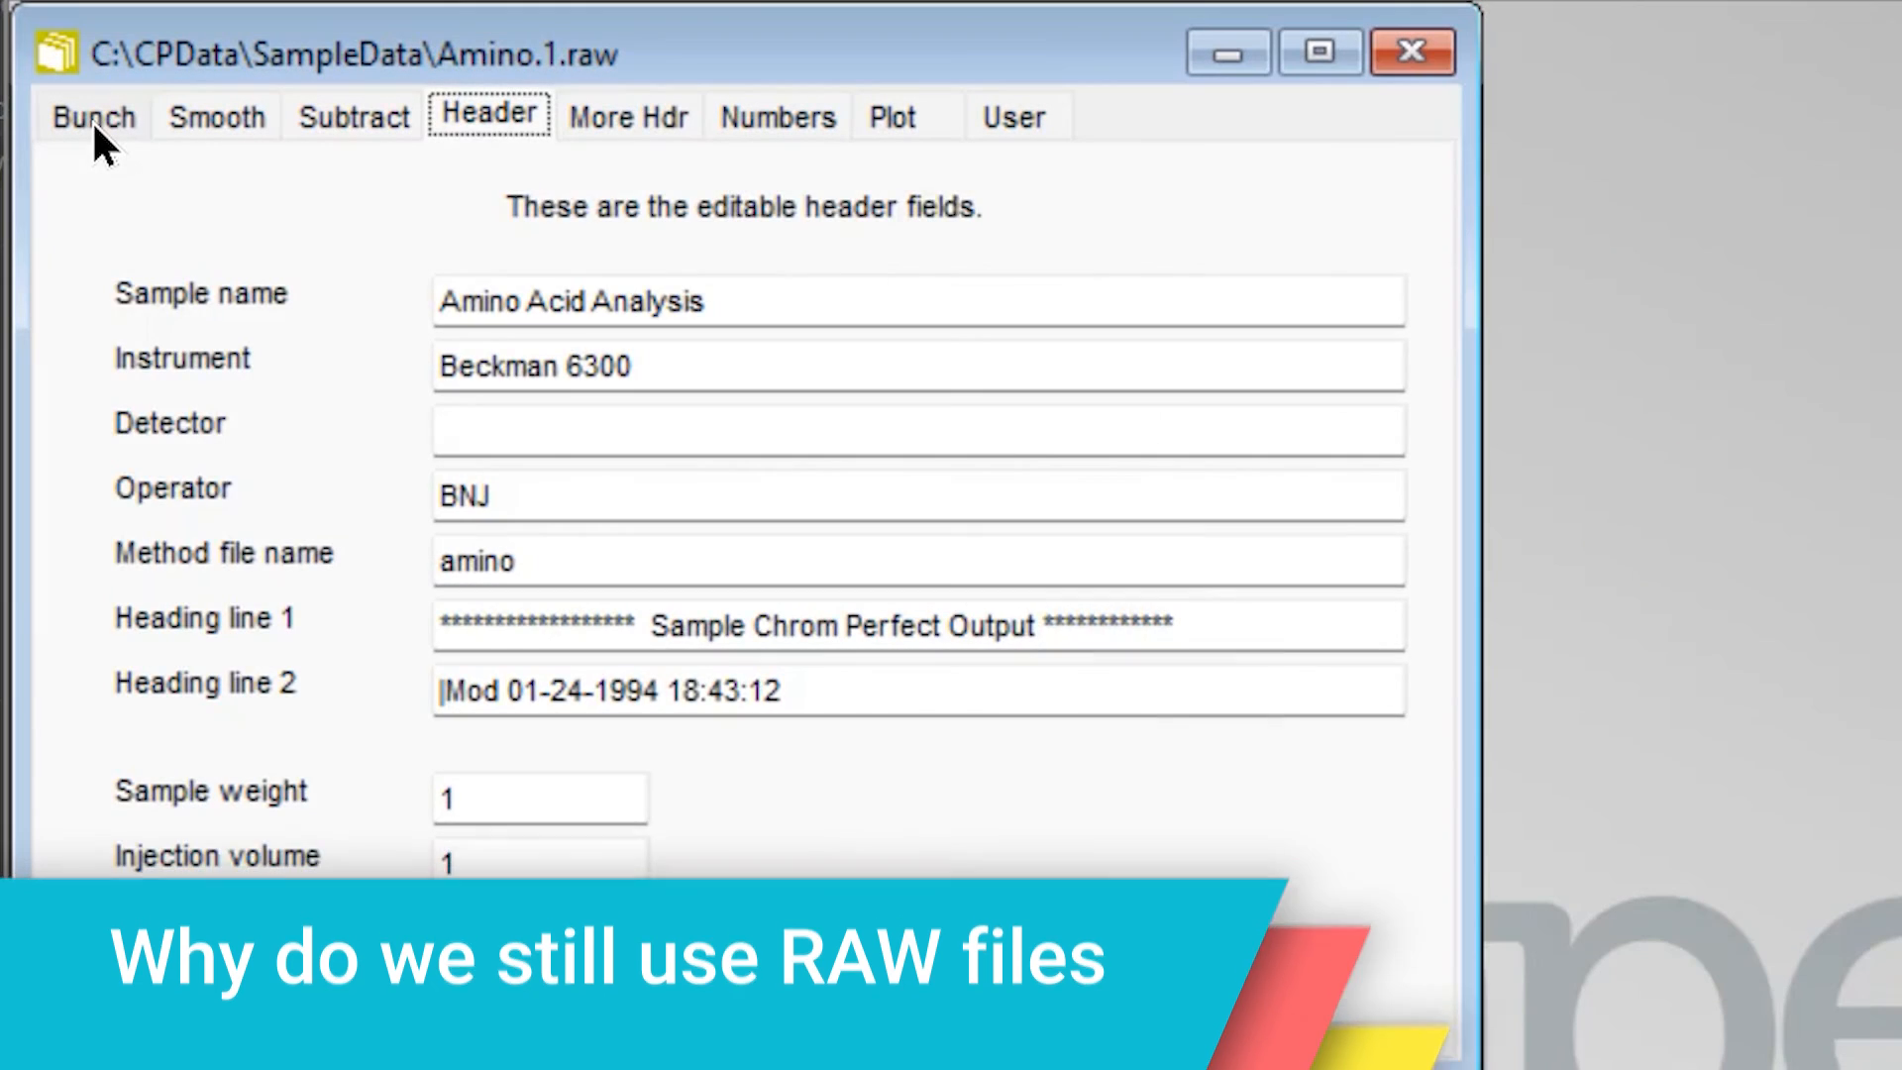
# - Examine the bunching, smoothing, baseline subtraction, editable and non-editable header, data point, plot and user field pages of Amino.1.raw
pyautogui.click(93, 121)
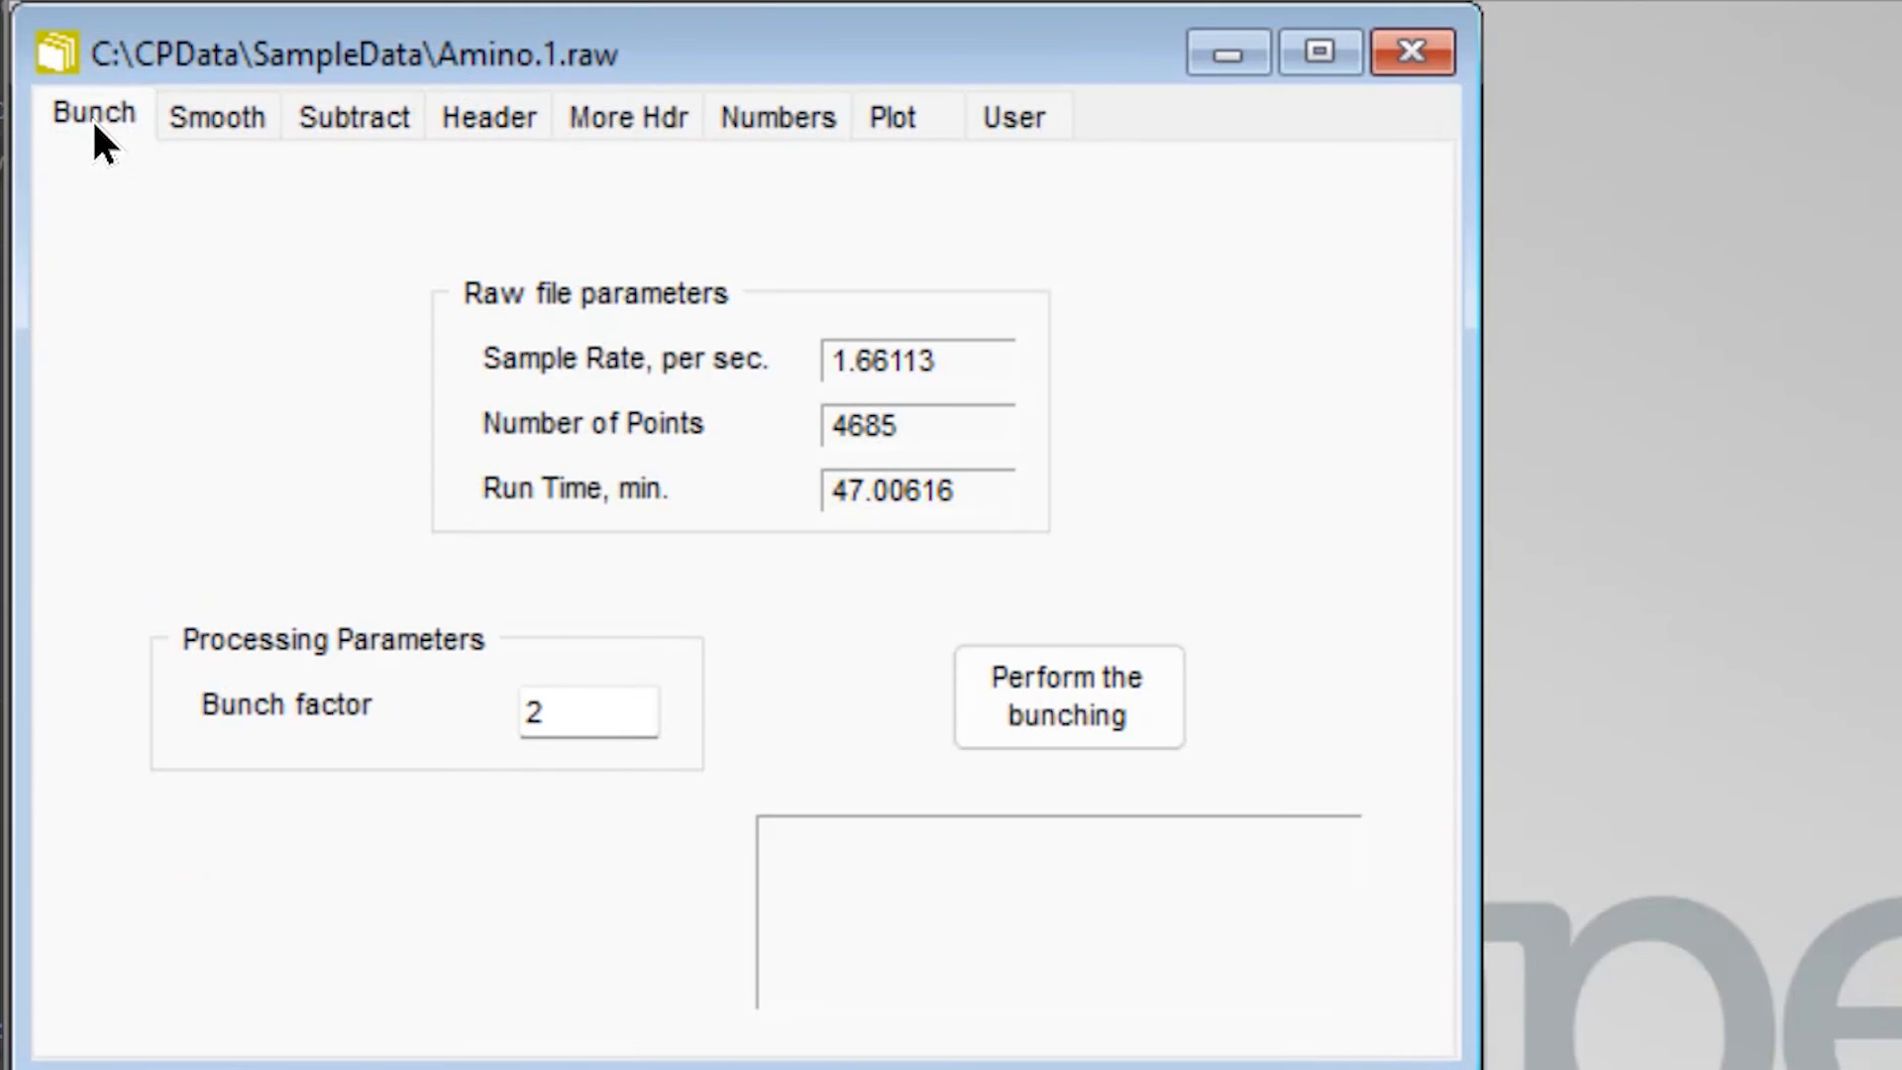
pyautogui.click(218, 121)
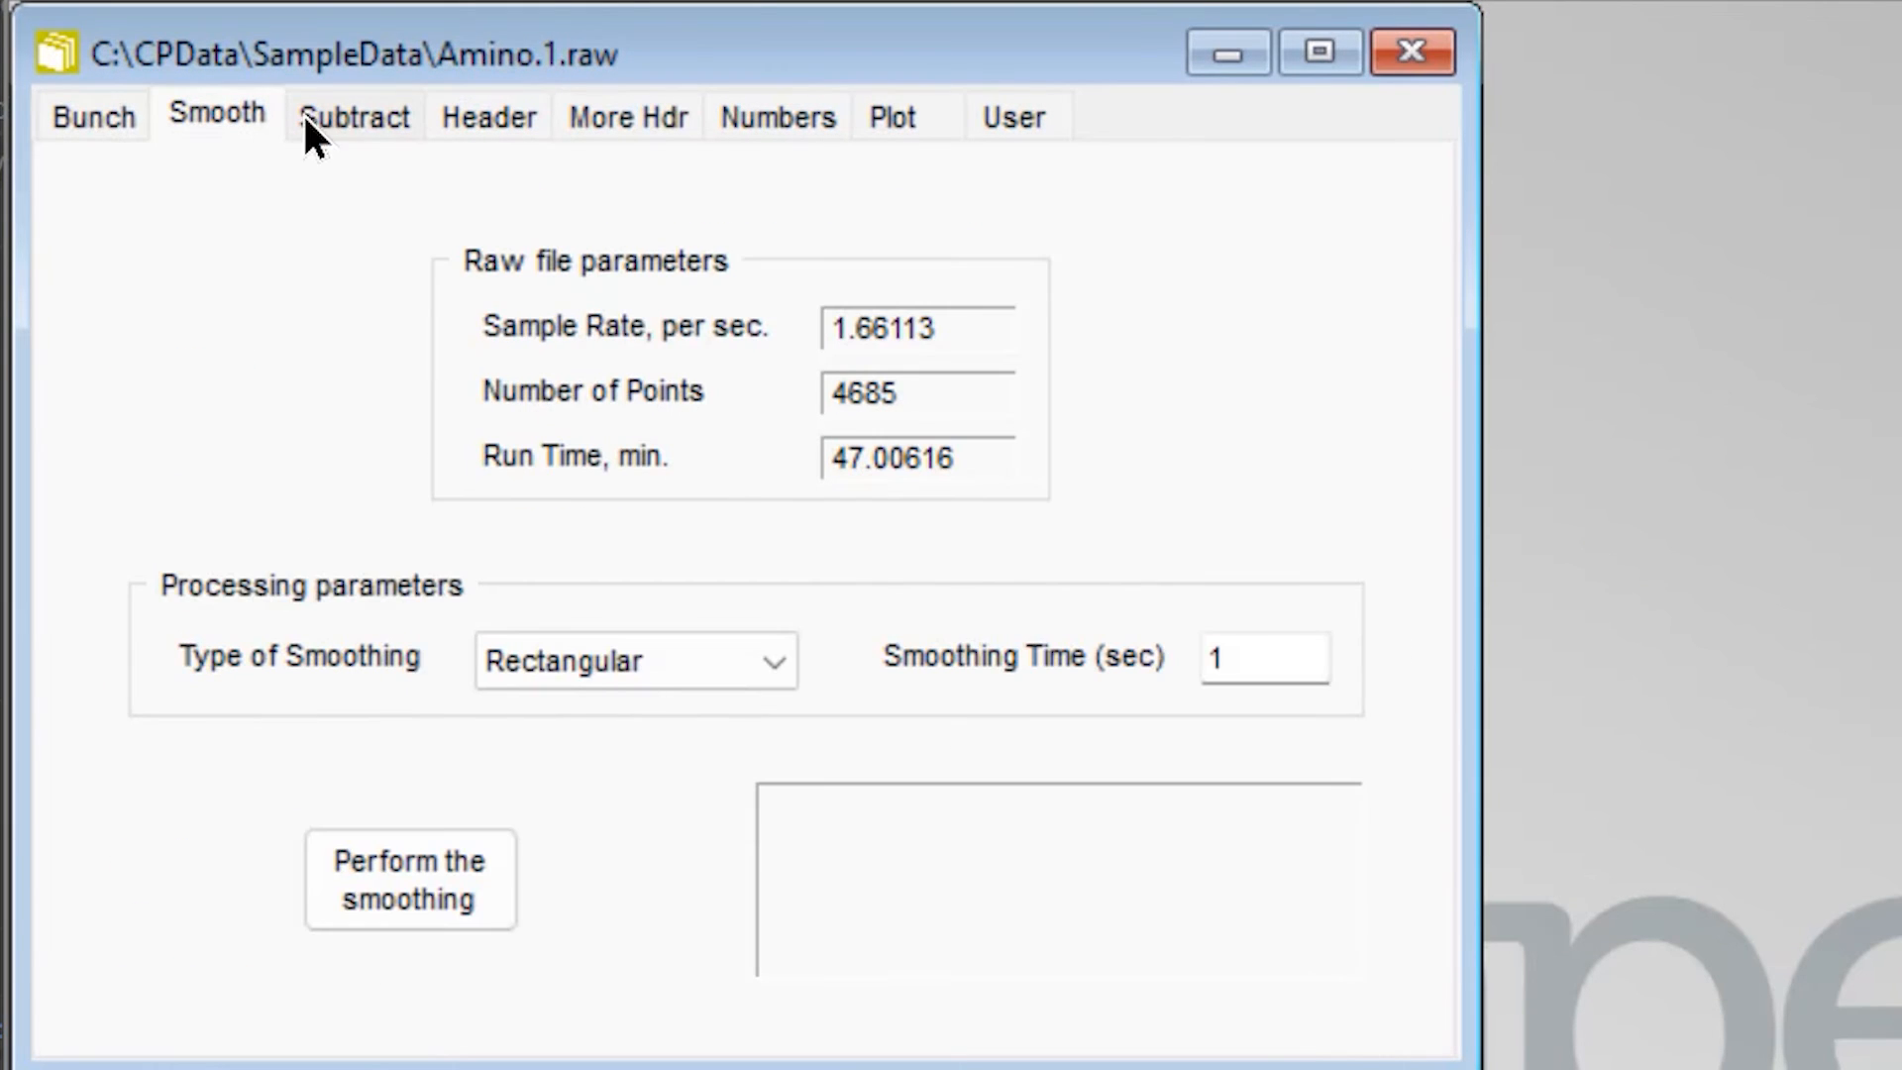
pyautogui.click(368, 111)
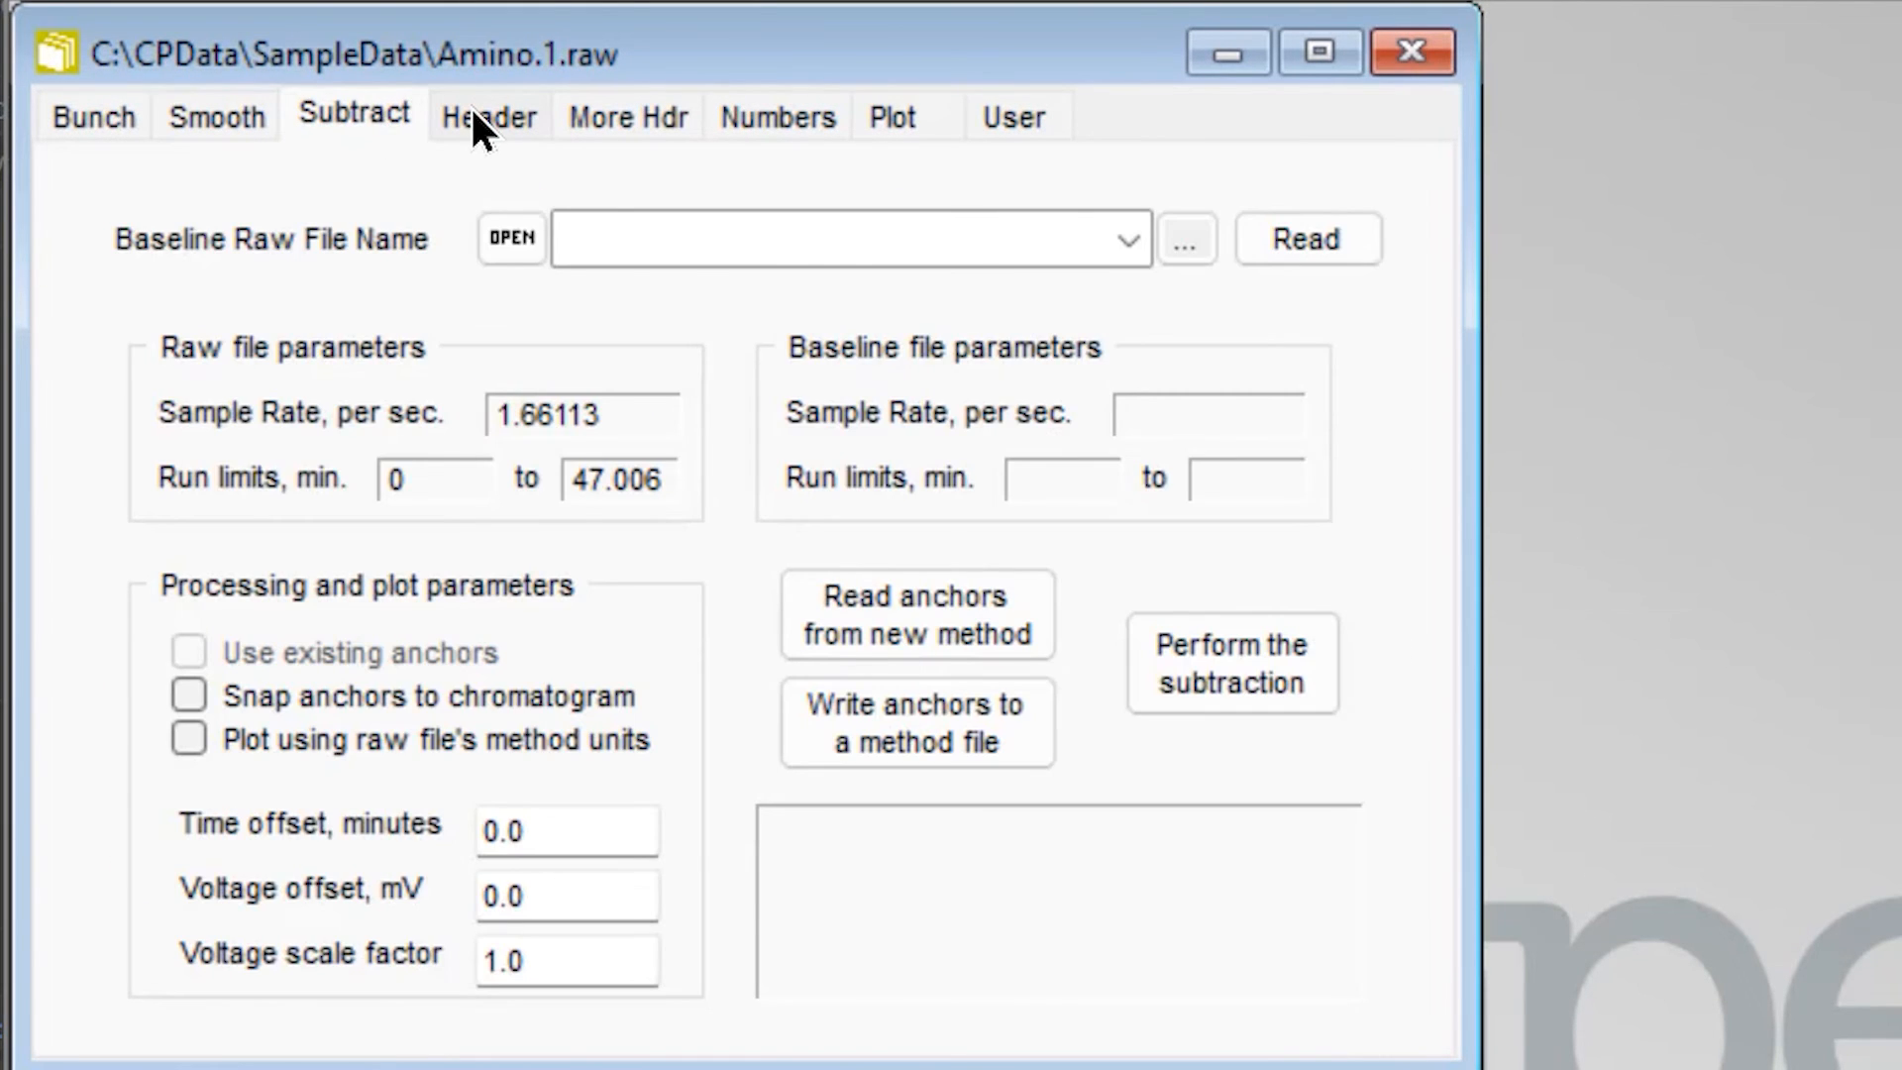
pyautogui.click(472, 111)
pyautogui.click(632, 115)
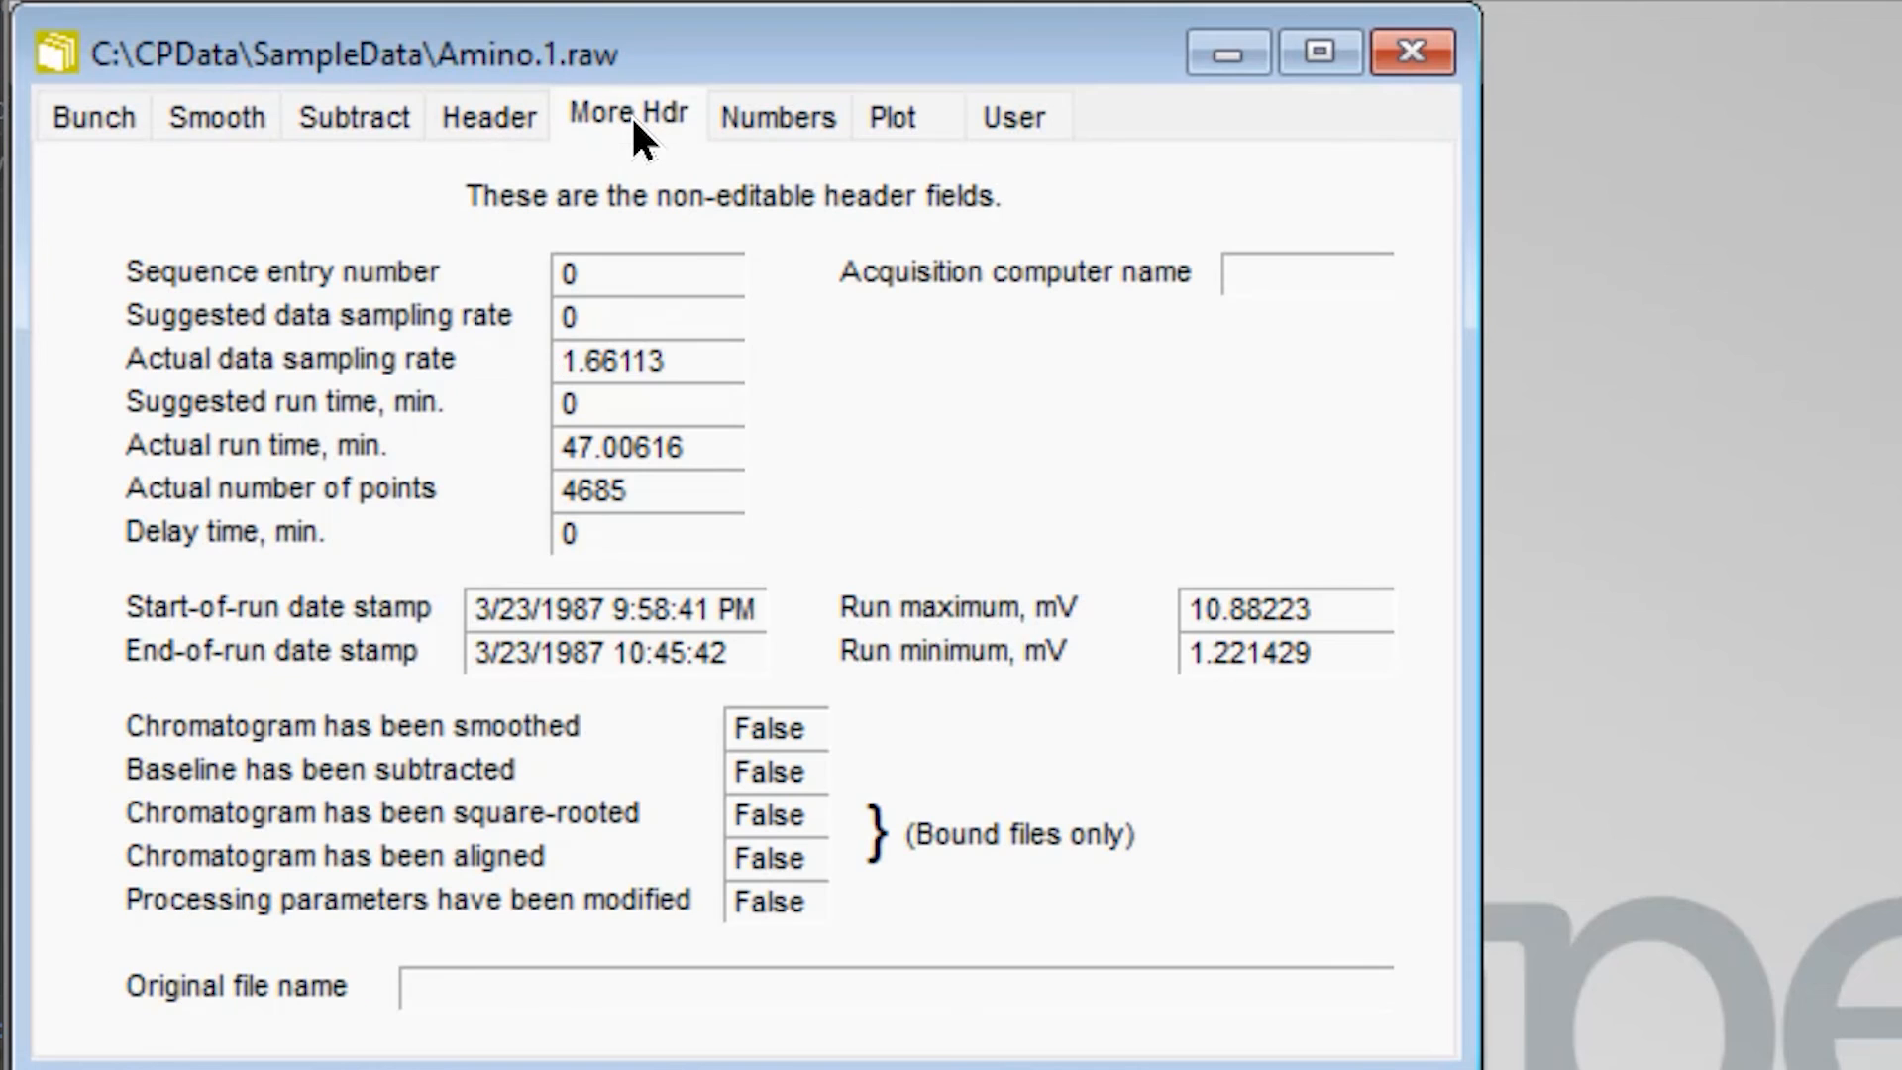
pyautogui.click(805, 116)
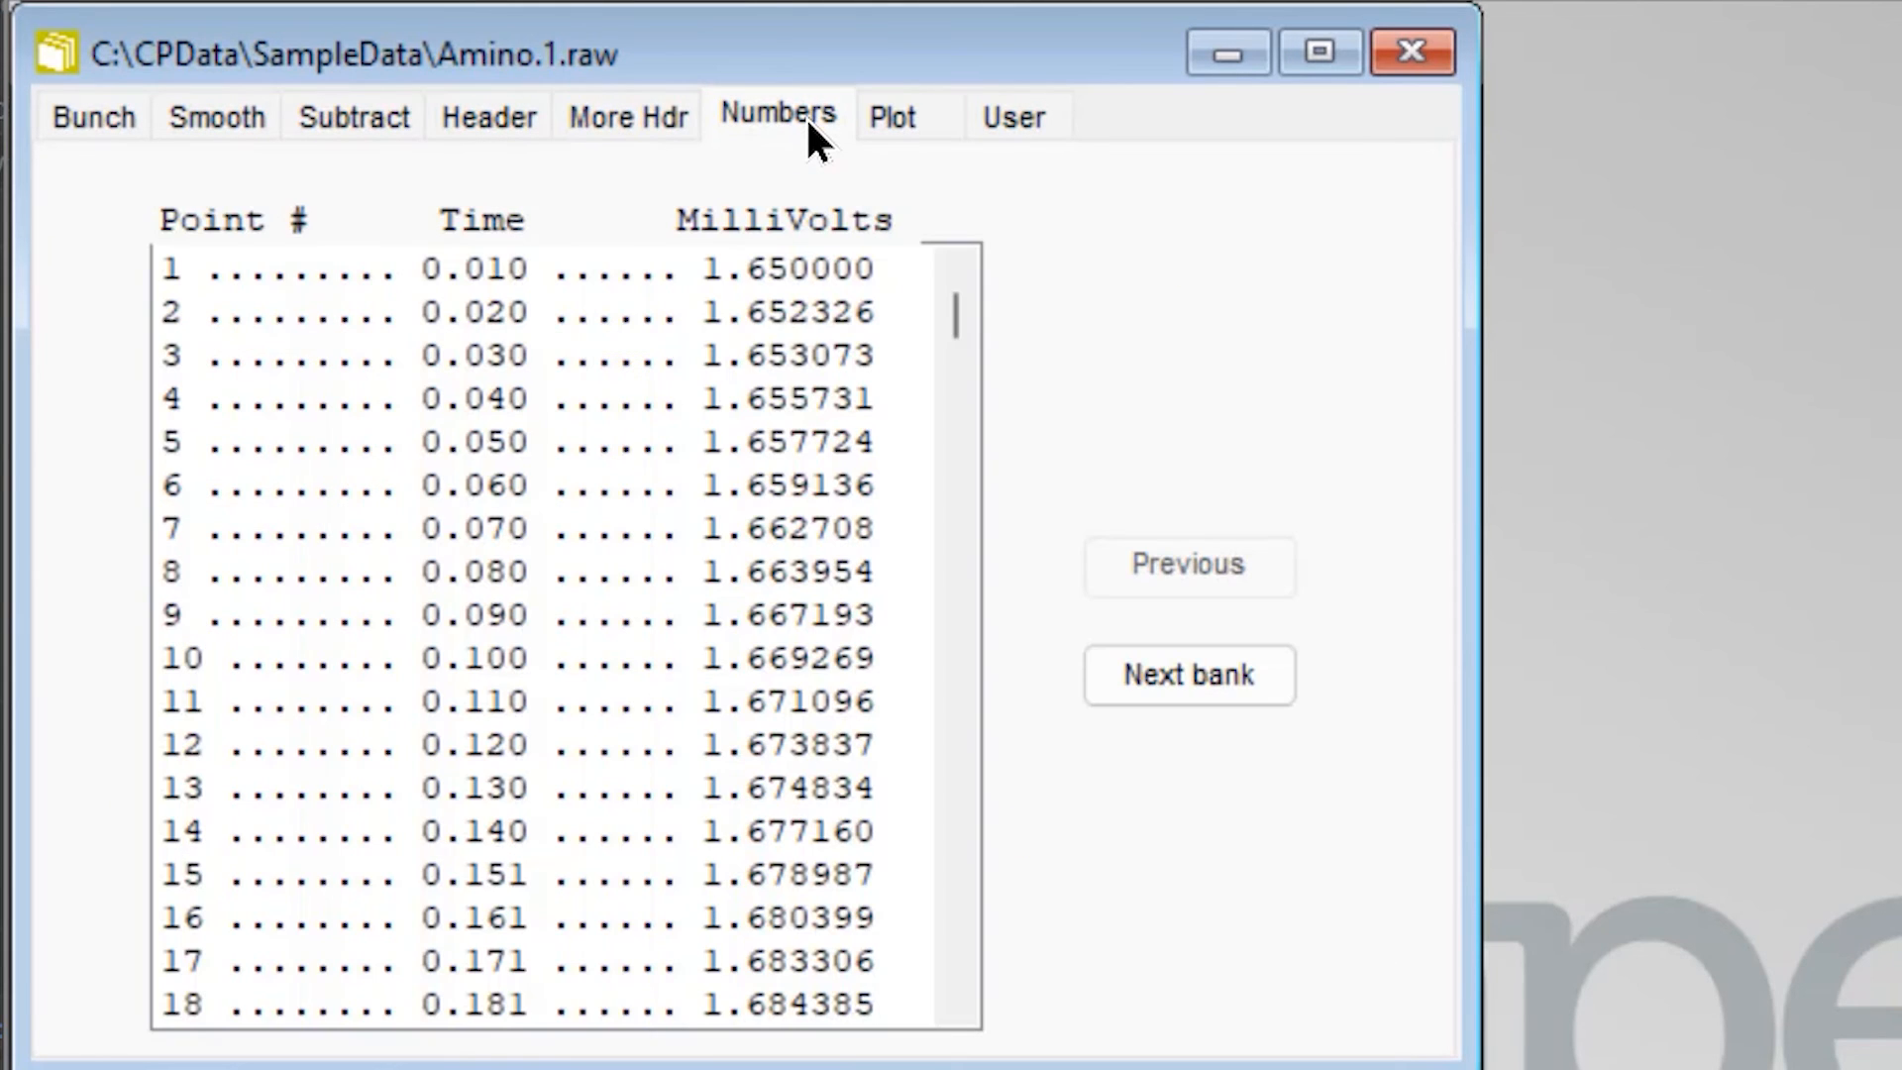
pyautogui.click(905, 119)
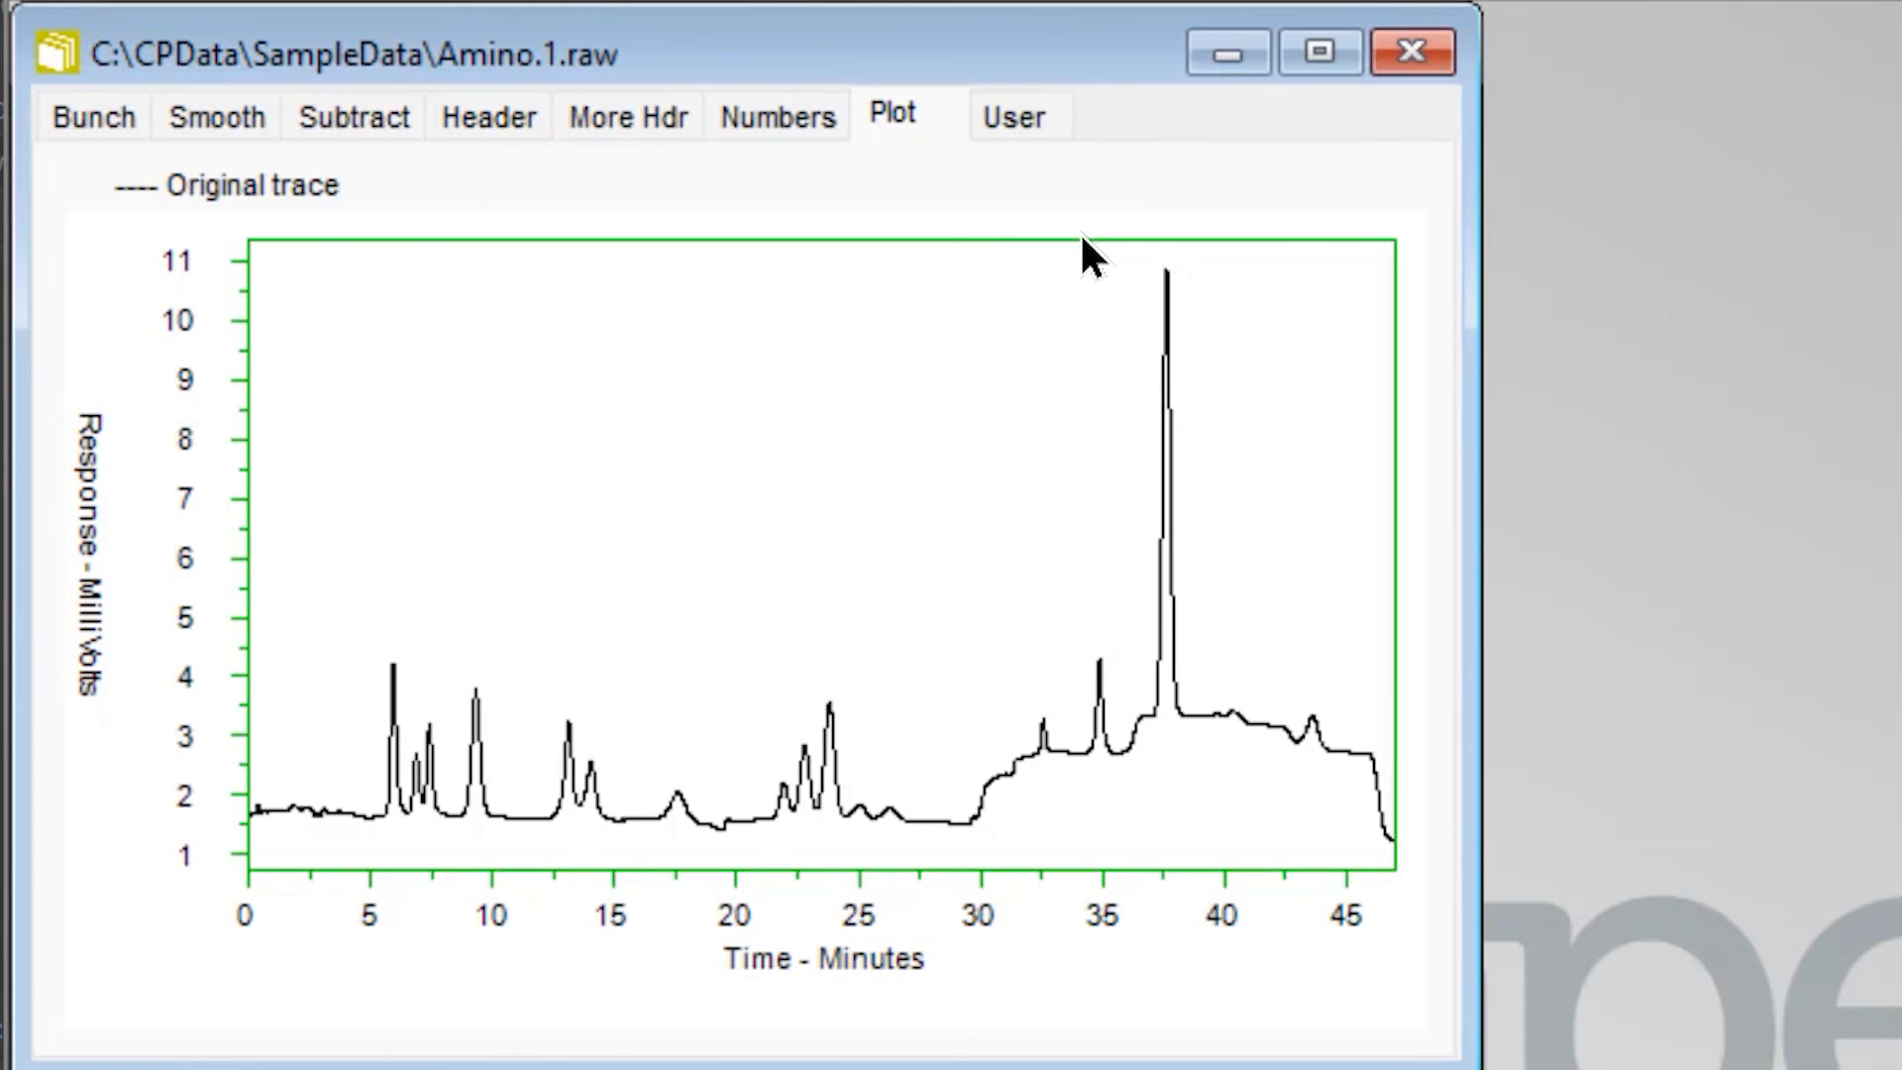
pyautogui.click(1017, 121)
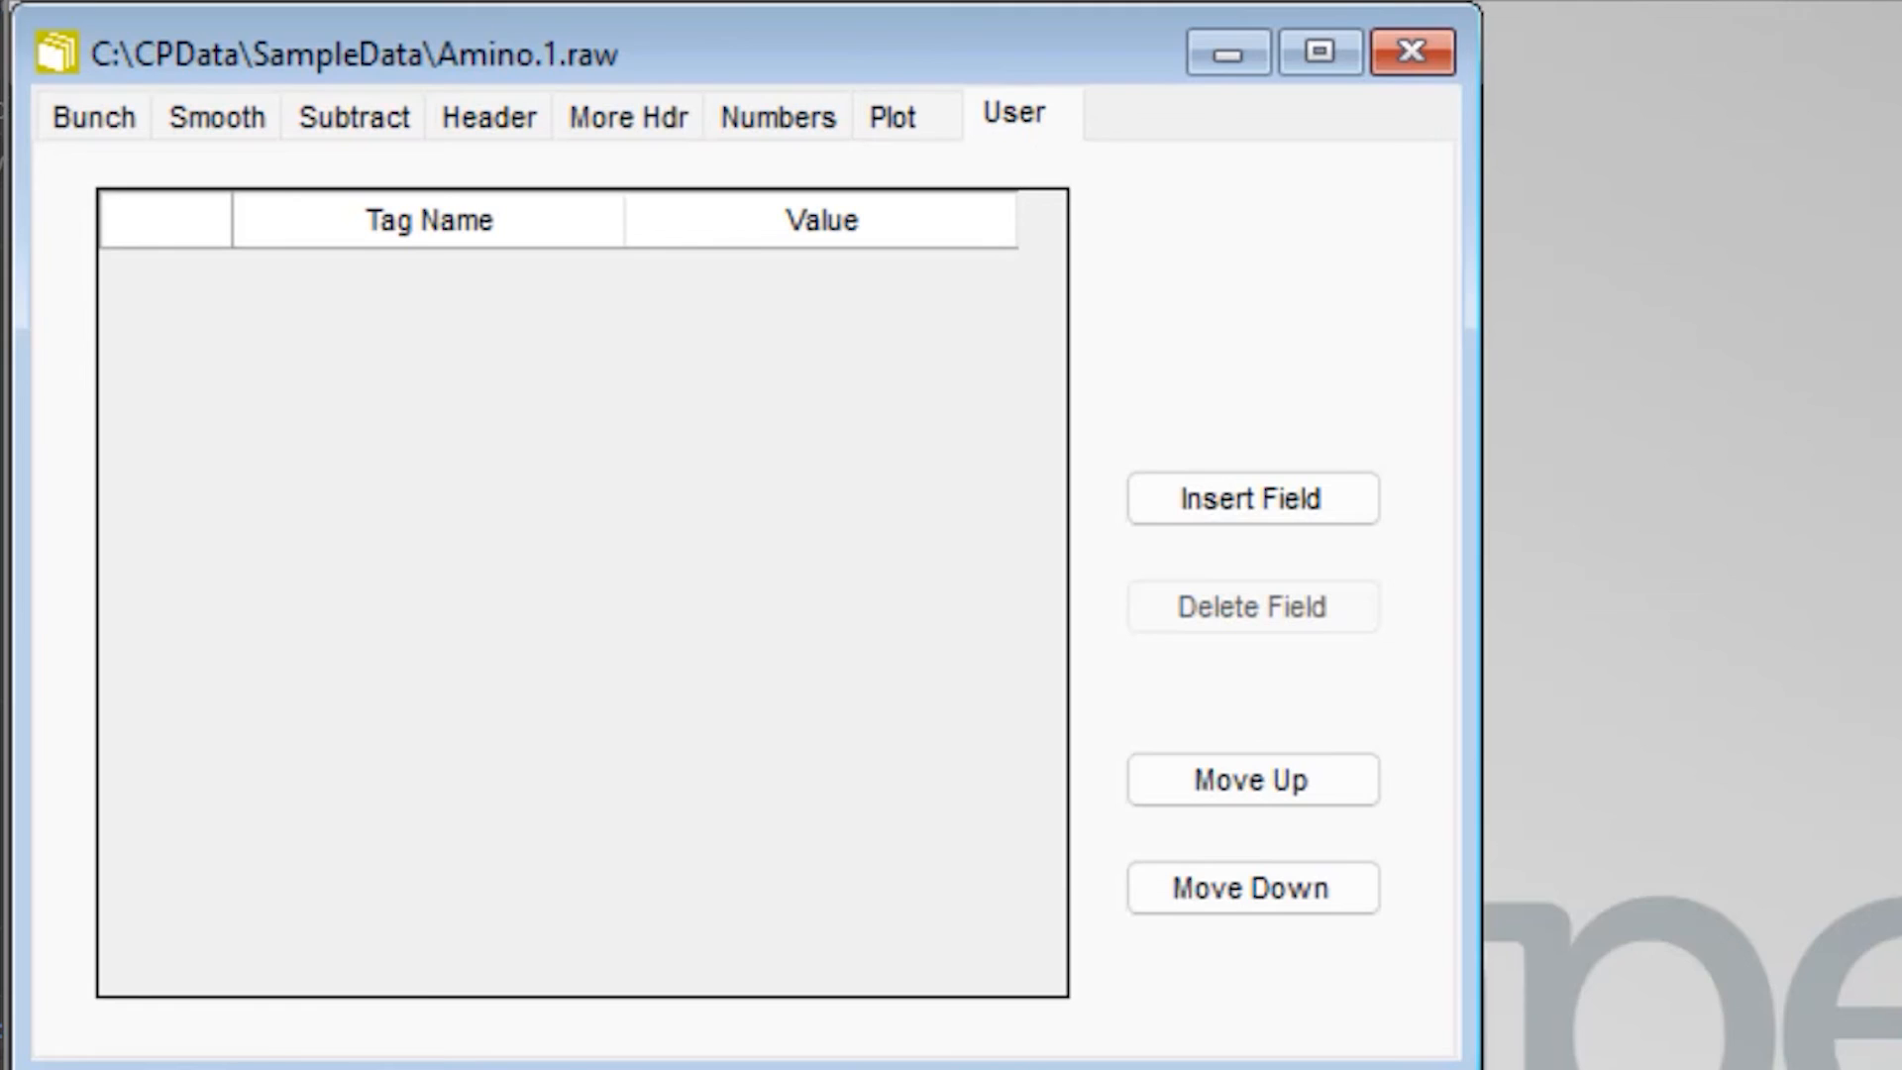